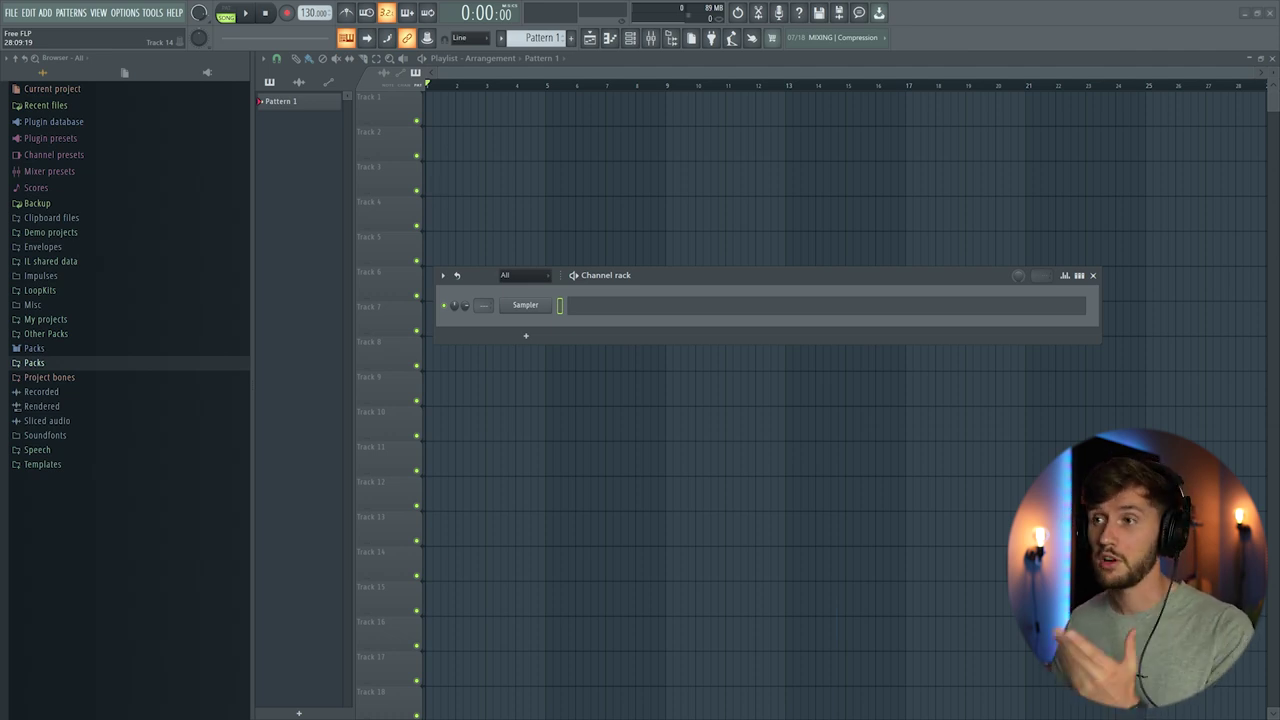
- Set the project tempo to 85 BPM and add a Mellotron V instrument channel with the Strawberry Flutes preset
left_click_drag(309, 13, 309, 45)
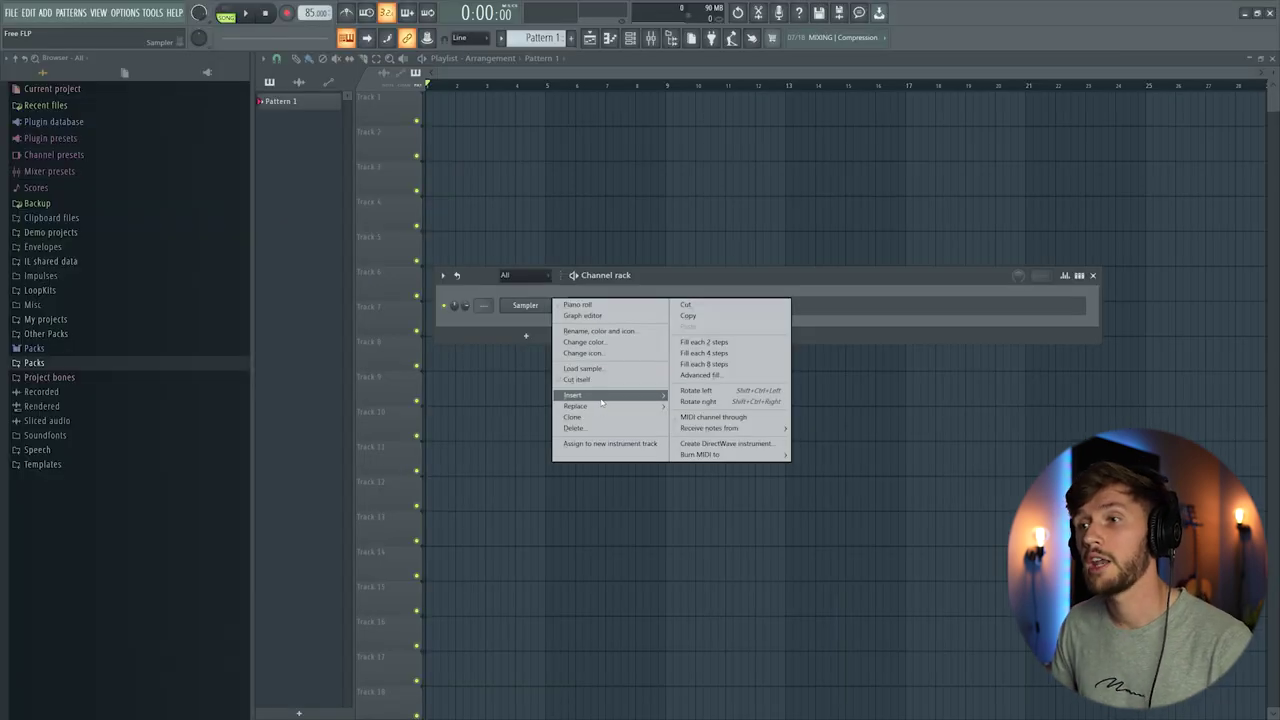
mouse_move(602, 398)
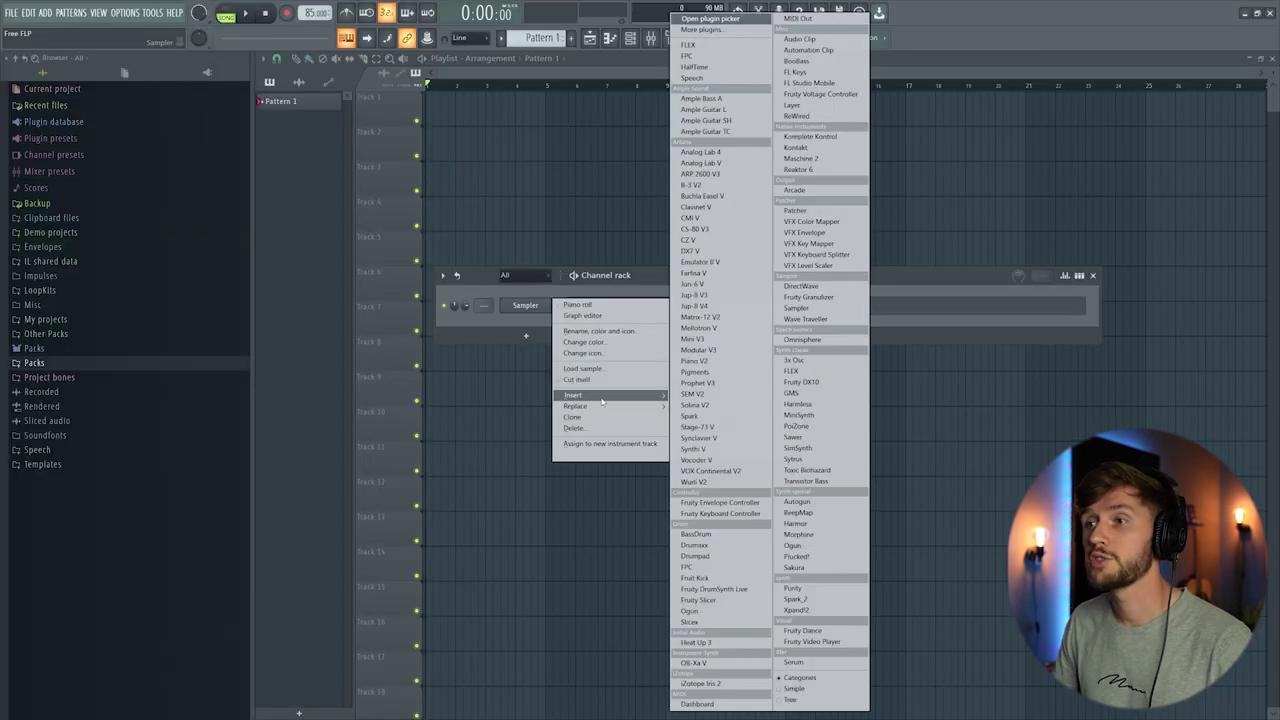
left_click(704, 331)
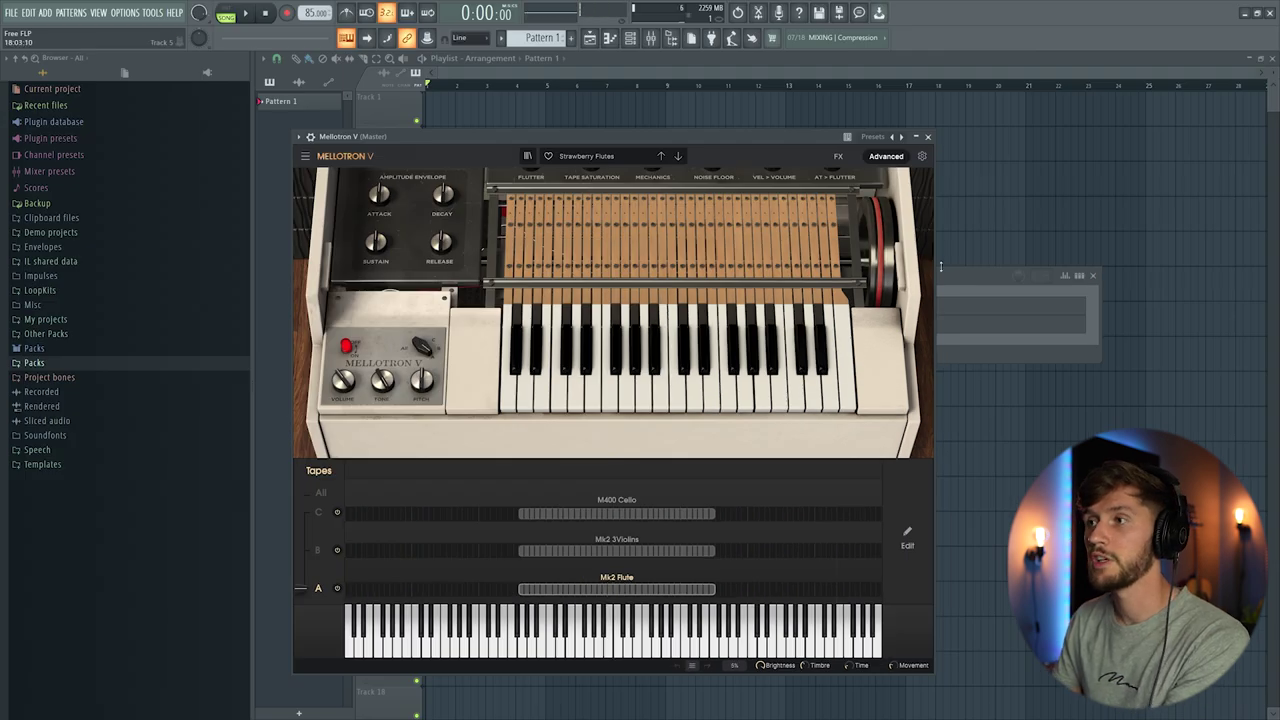
- In the Mellotron V piano roll, enter eighth-note pairs G#5 and G5 at each half bar across bars 1 and 2
key("F6")
left_click(584, 309)
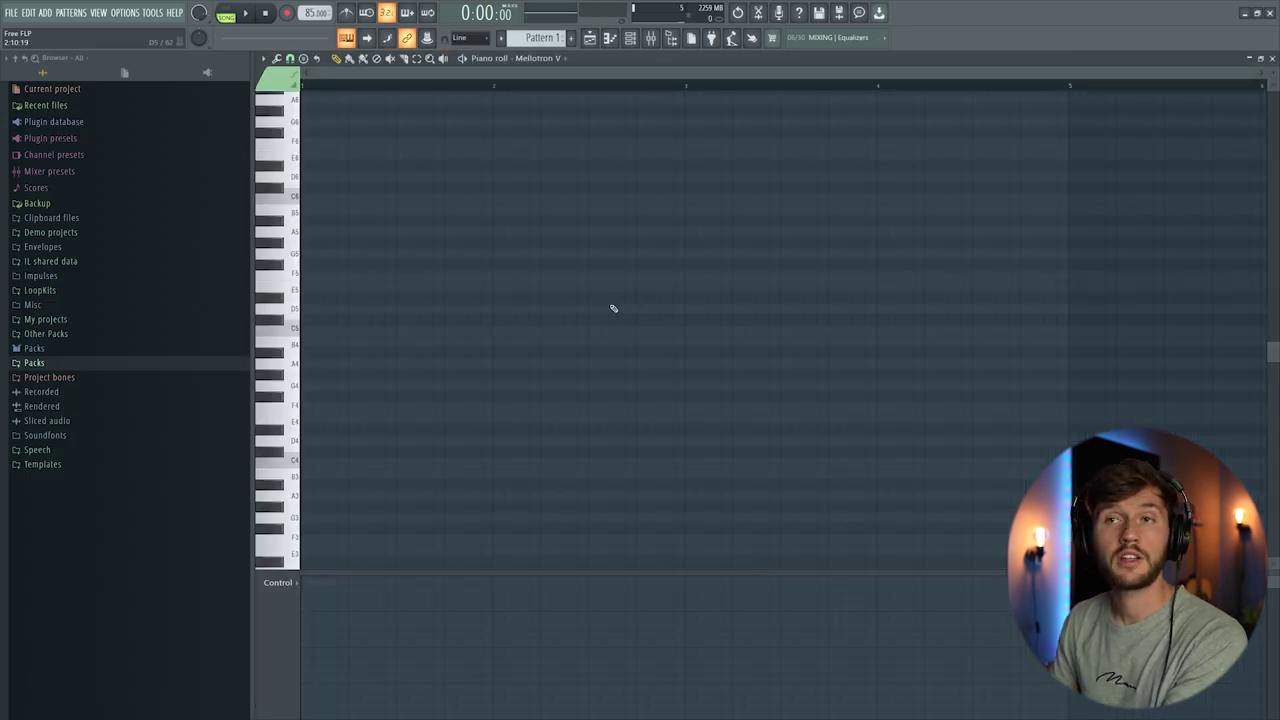
scroll(527, 307, "up", 2)
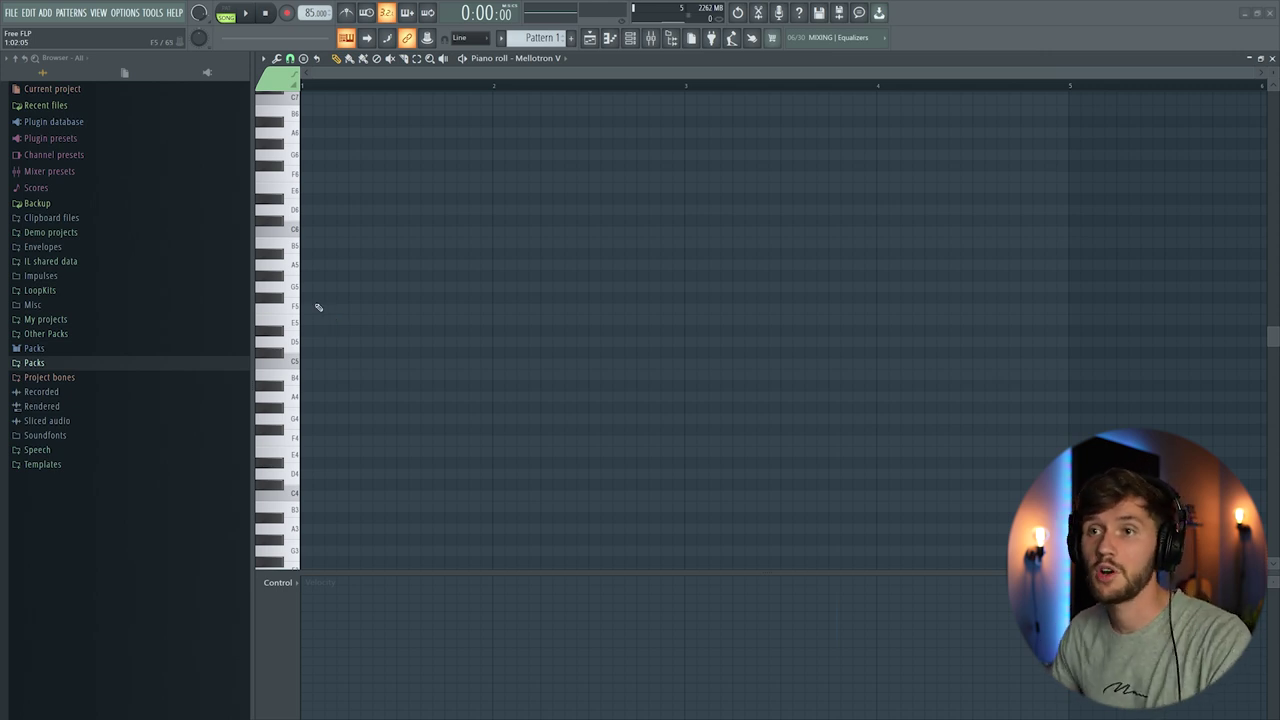
left_click(306, 276)
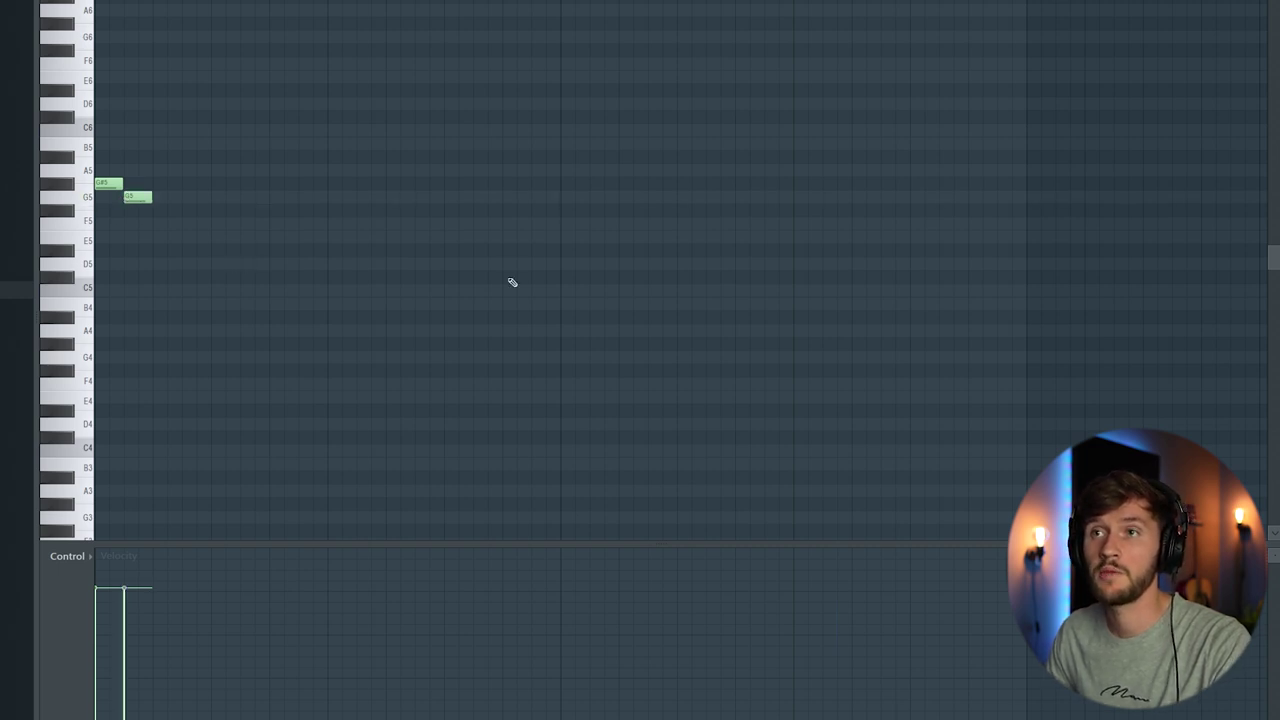
left_click(222, 184)
left_click(250, 197)
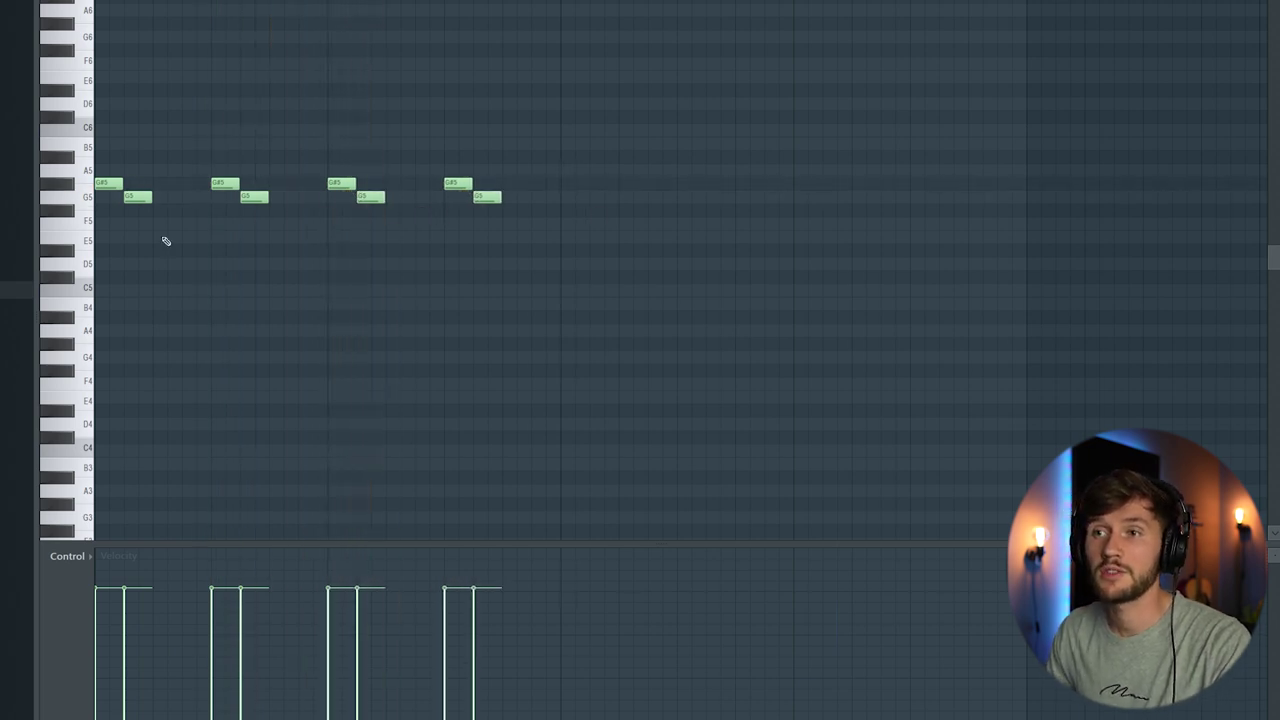
- Fill the gap after each G#5–G5 pair with the notes E5 and D#5 and play the two-bar melody
key("ctrl+a")
left_click_drag(101, 184, 115, 184)
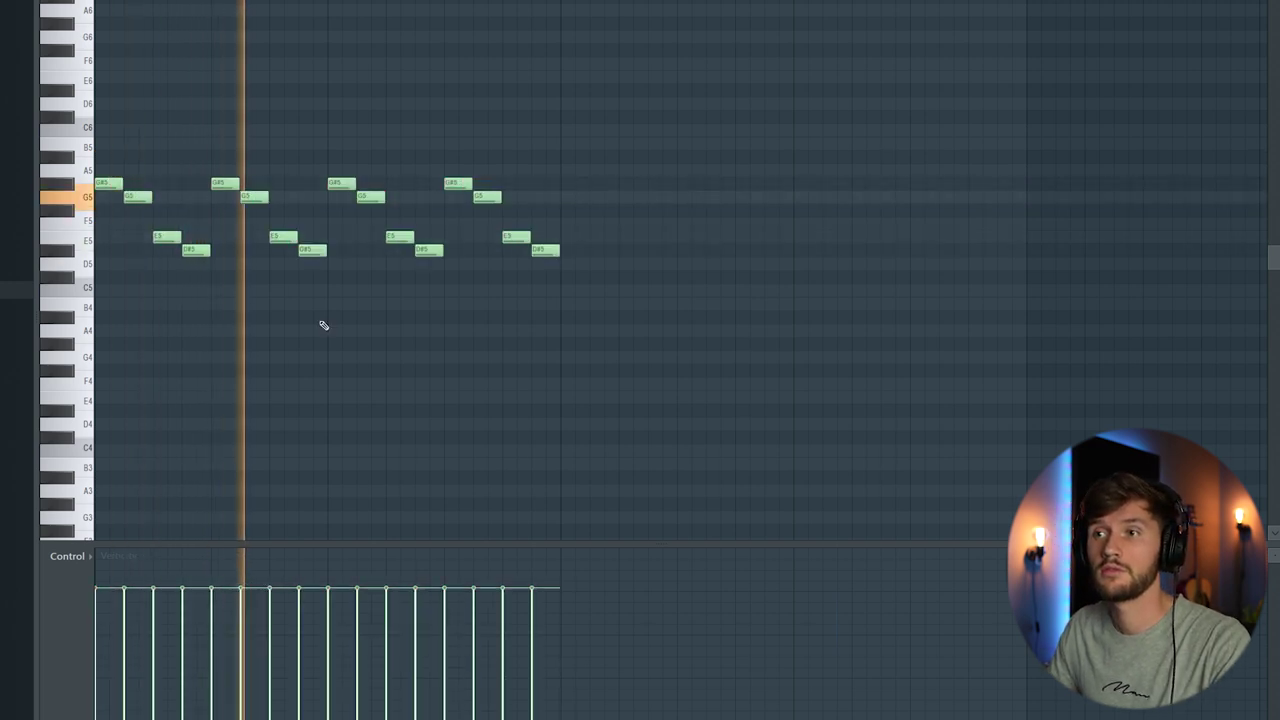
key("space")
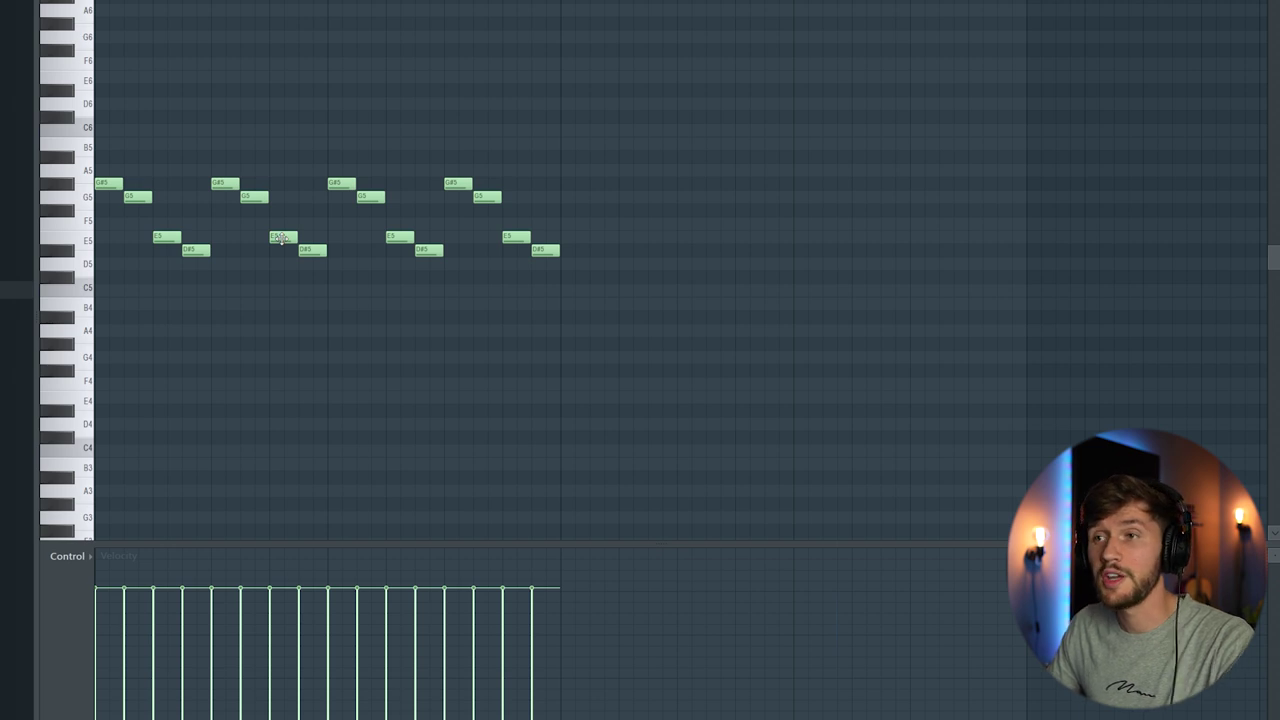
- In the second half of bar 1, raise the E5 note to B5 and the D#5 note to G5
key("space")
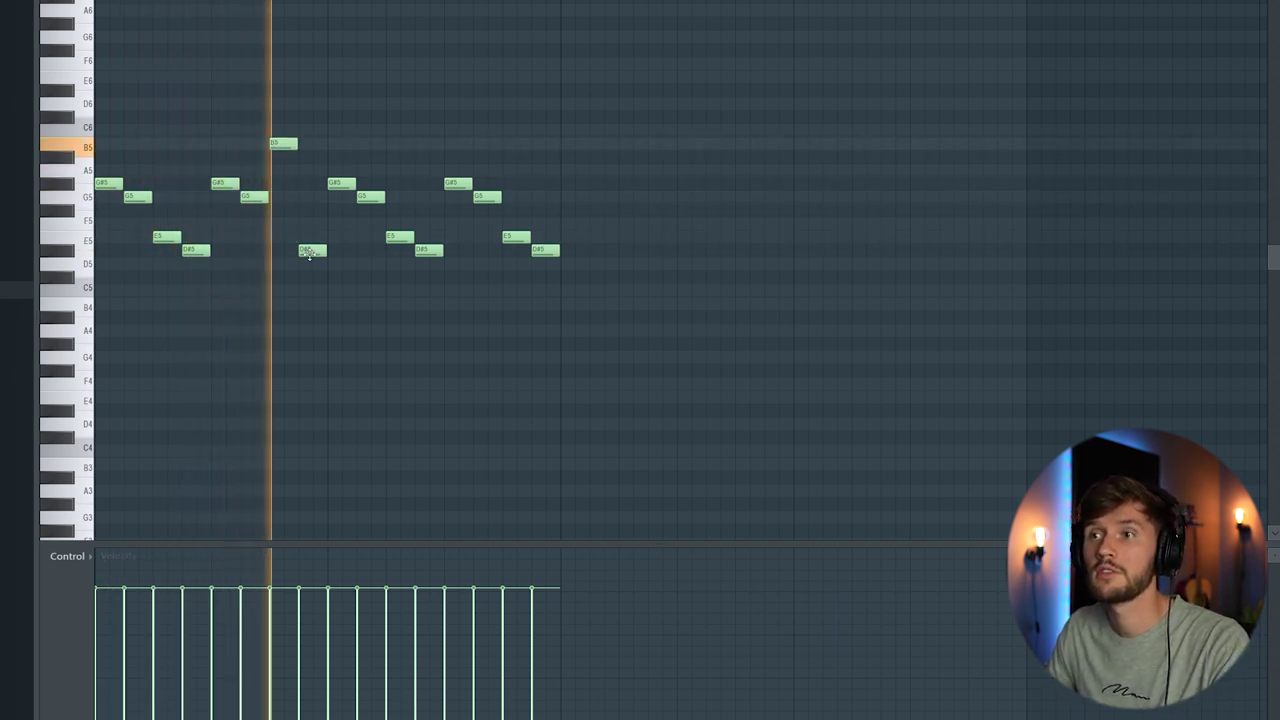
key("space")
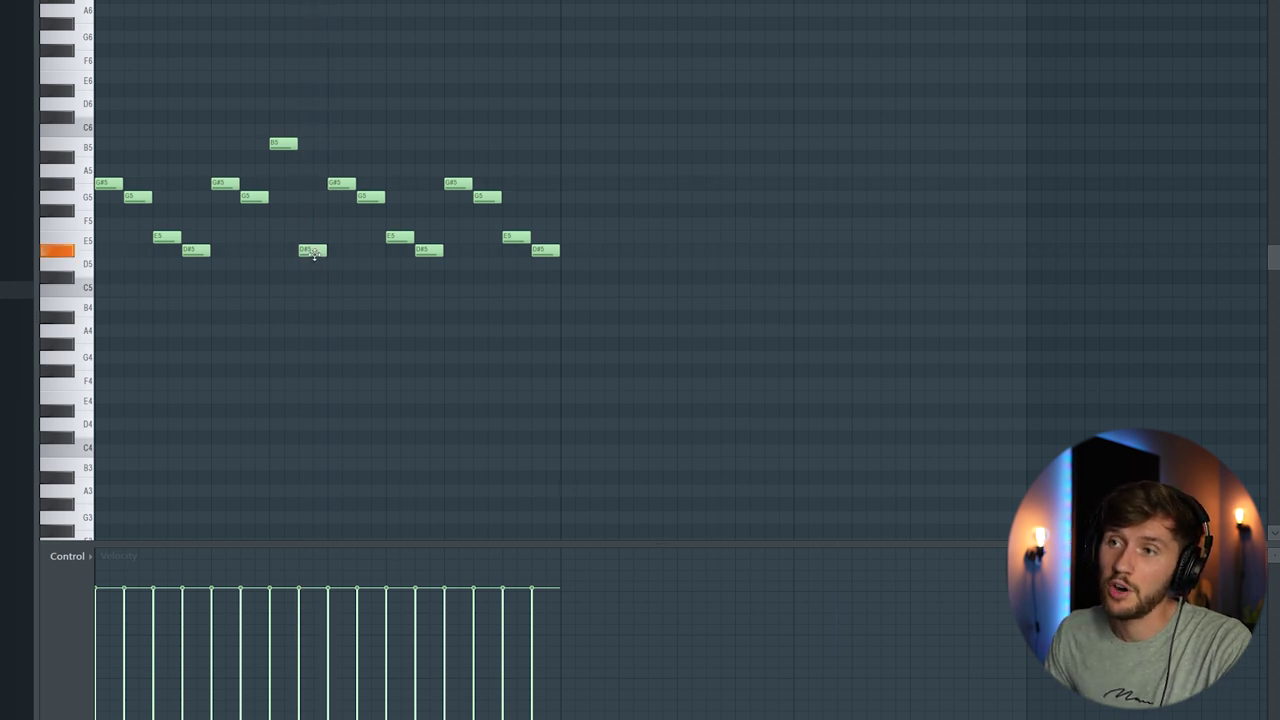
left_click_drag(312, 236, 313, 209)
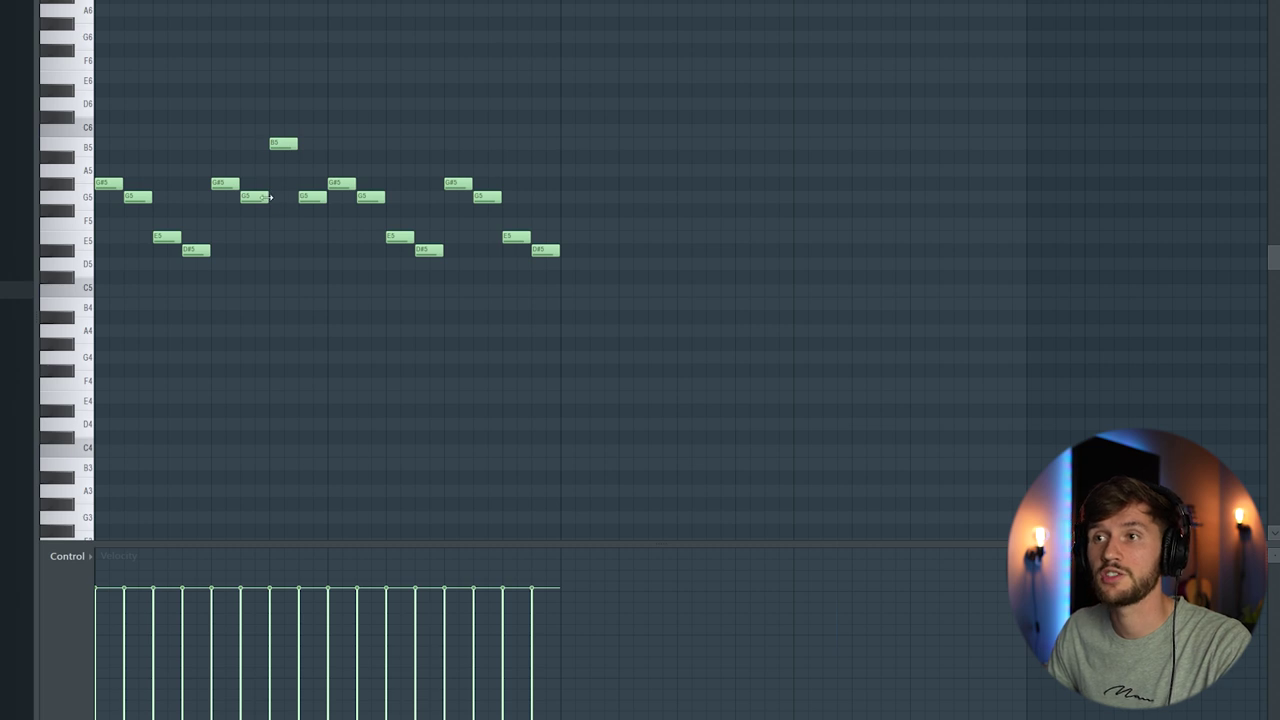
key("space")
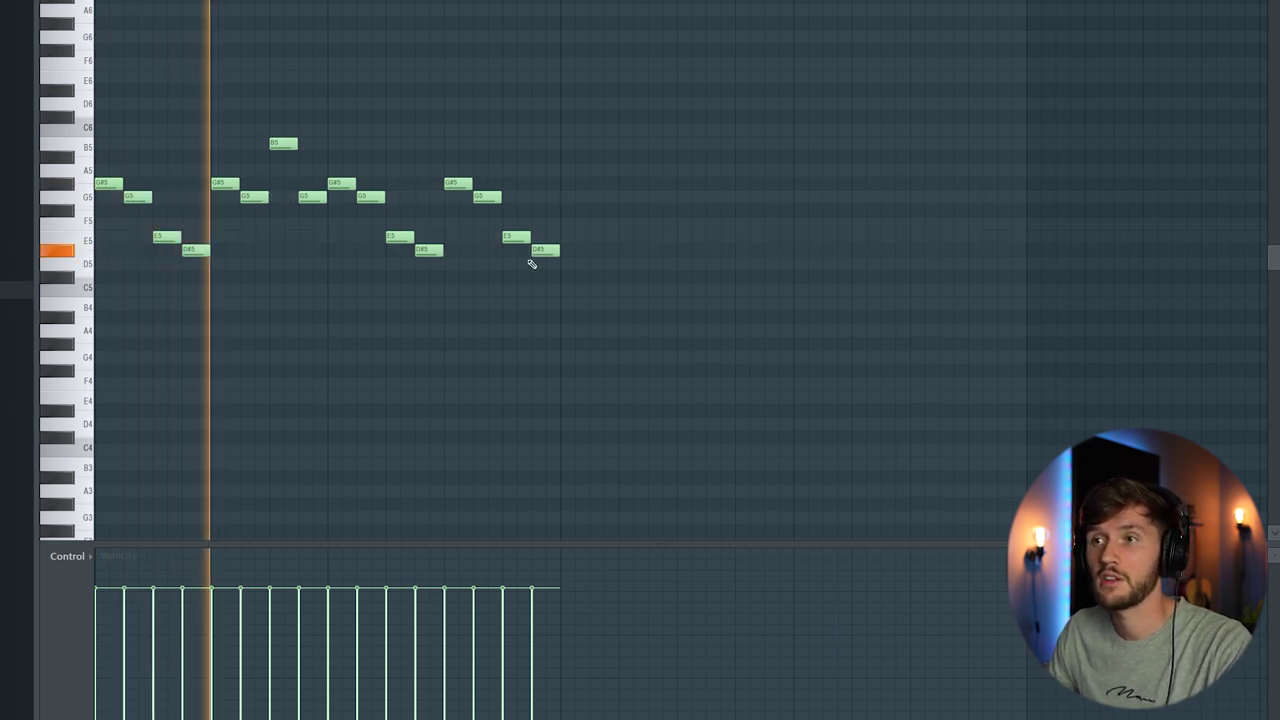
- Make the last two notes of bar 2 B5 and G5, and delete the leftover D#5
left_click_drag(516, 237, 516, 144)
left_click_drag(554, 226, 531, 197)
key("space")
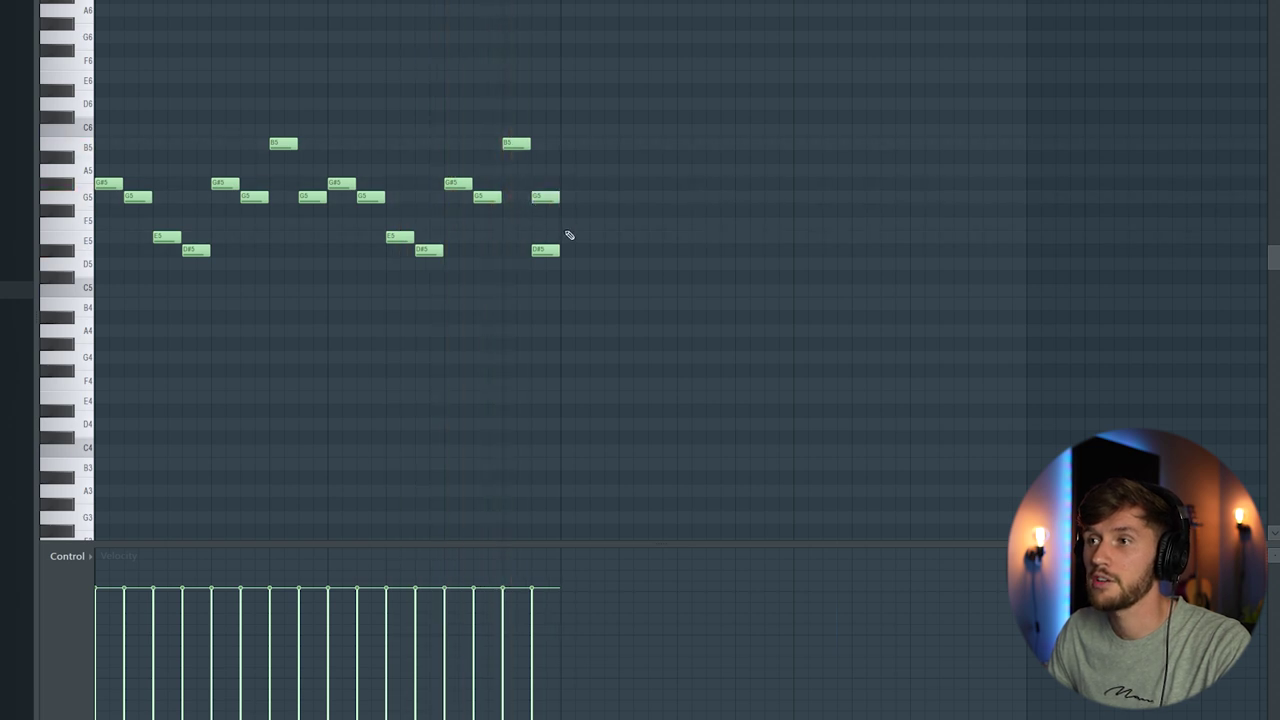
right_click(546, 250)
- Duplicate the two-bar melody into bars 3 and 4, and lower its last four notes to G#4, G4, B4 and G4
key("ctrl+a")
key("ctrl+b")
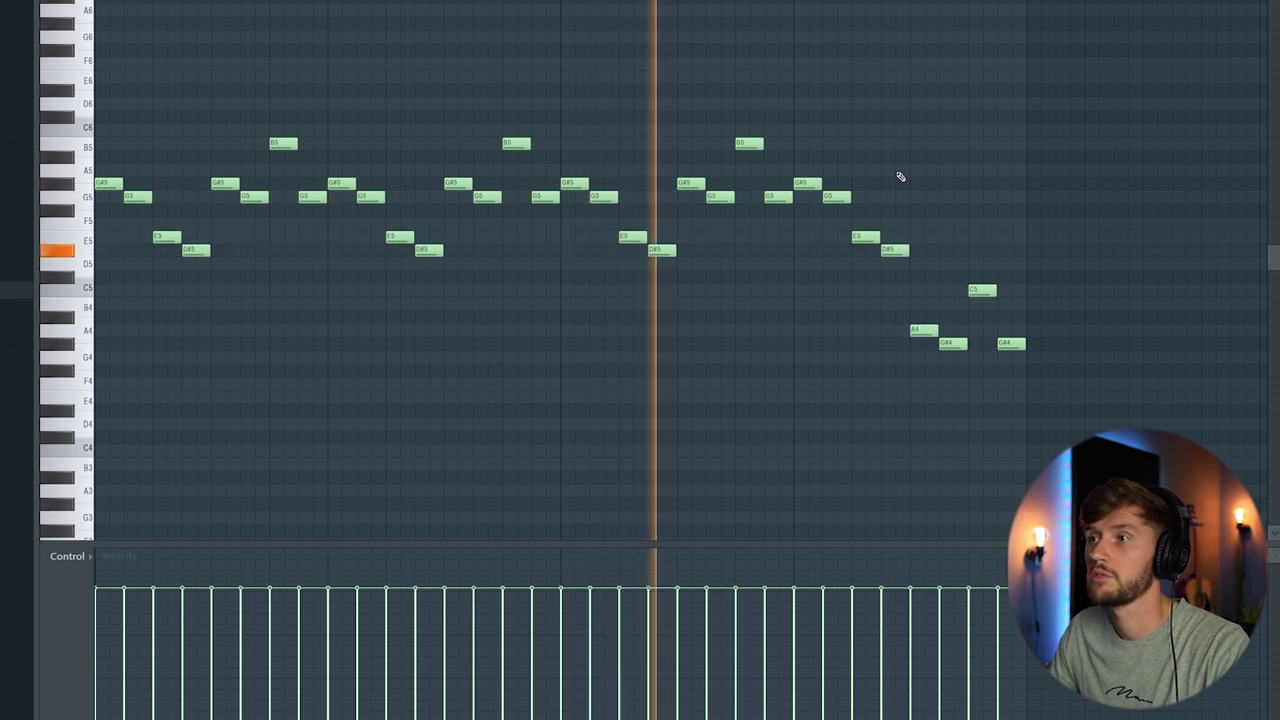
left_click_drag(911, 294, 1029, 366)
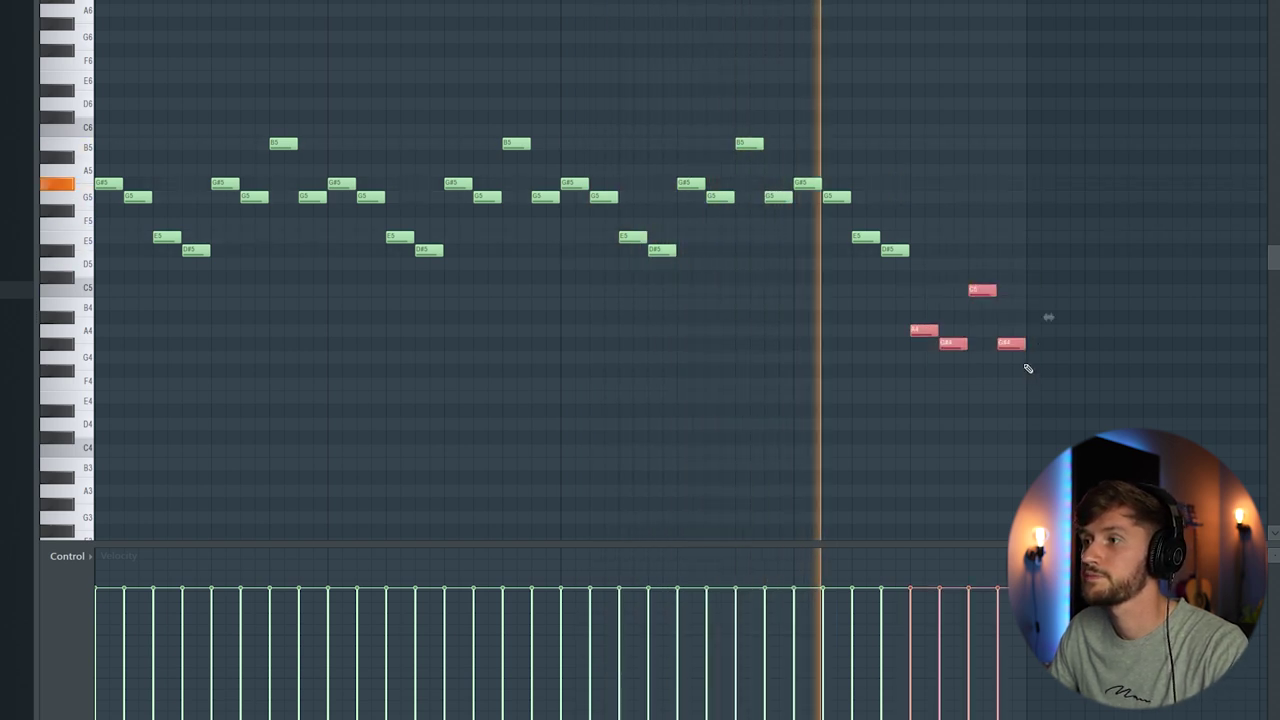
left_click_drag(921, 334, 921, 347)
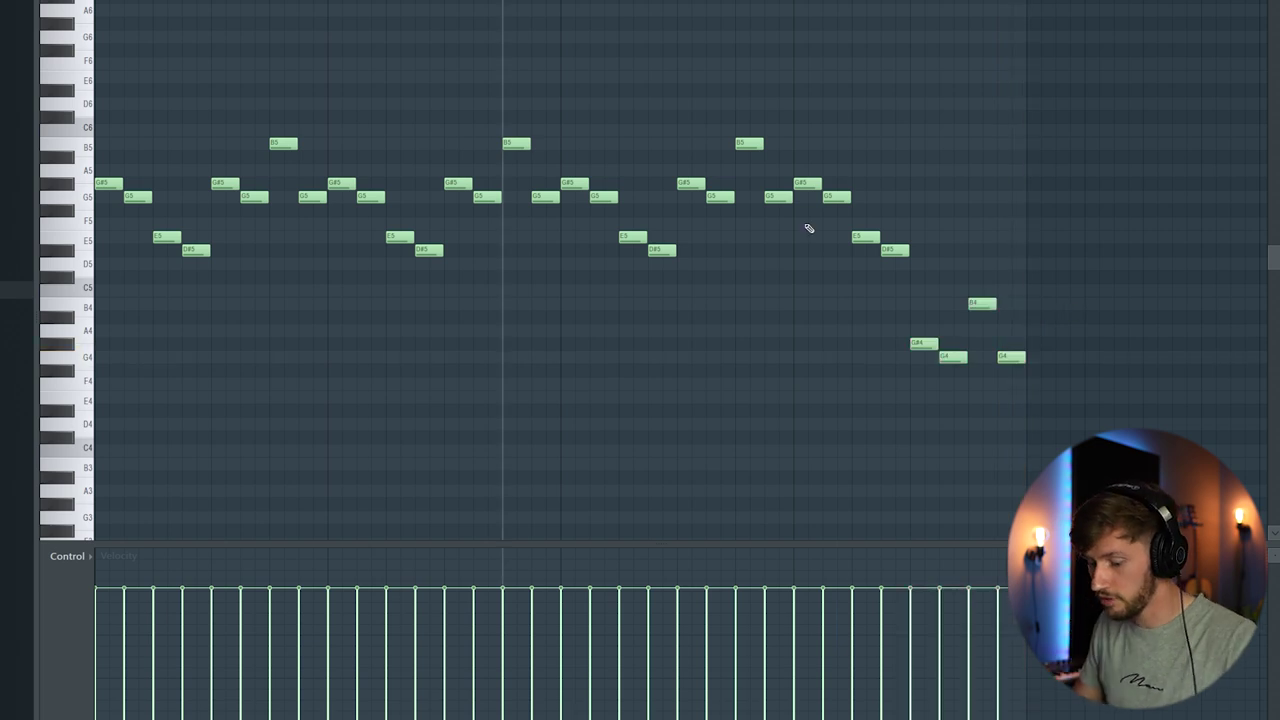
- Apply a slight velocity randomization to the melody notes with the piano roll randomizer
key("alt+r")
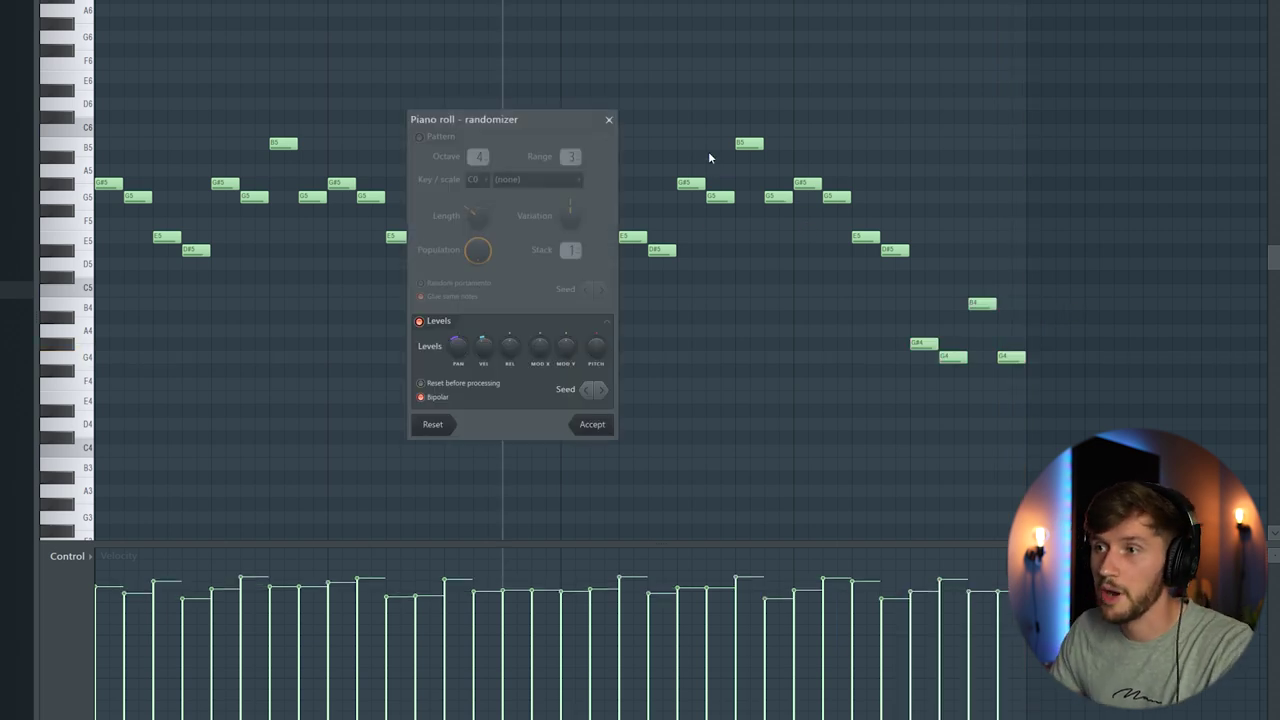
left_click_drag(457, 346, 457, 376)
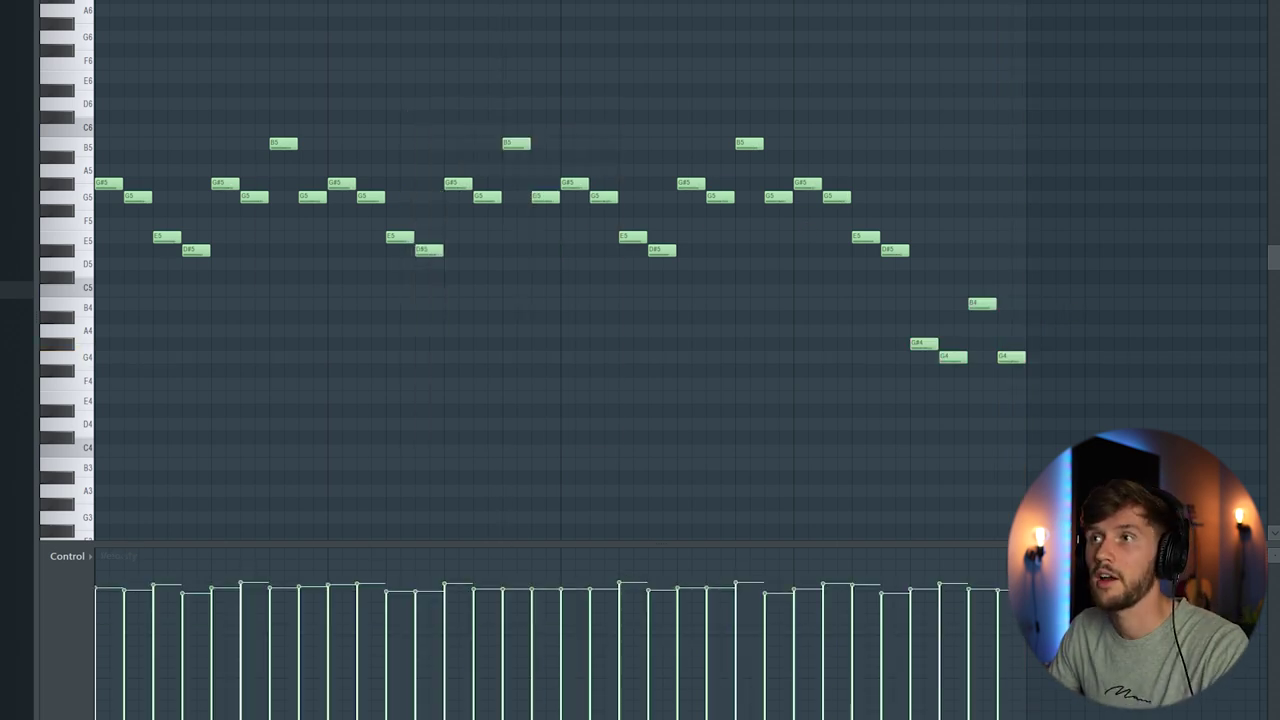
- Route the Mellotron V channel to mixer insert 20
key("F6")
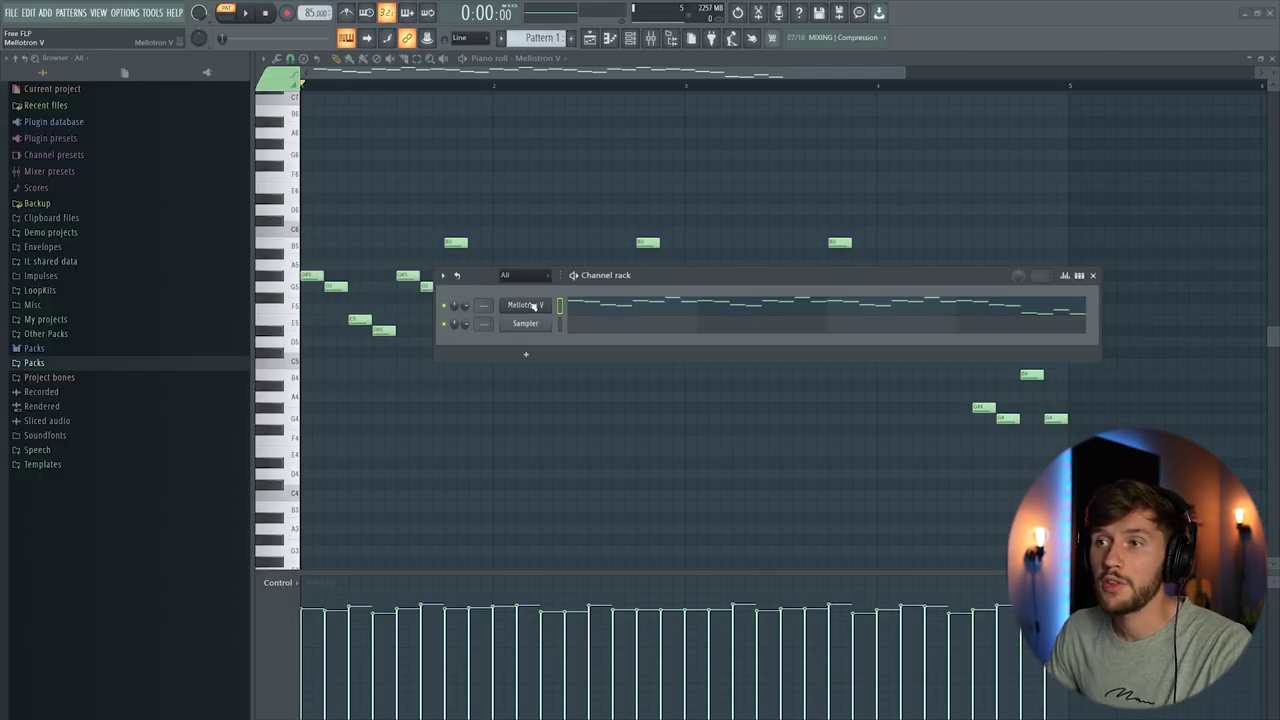
left_click(533, 306)
left_click(652, 39)
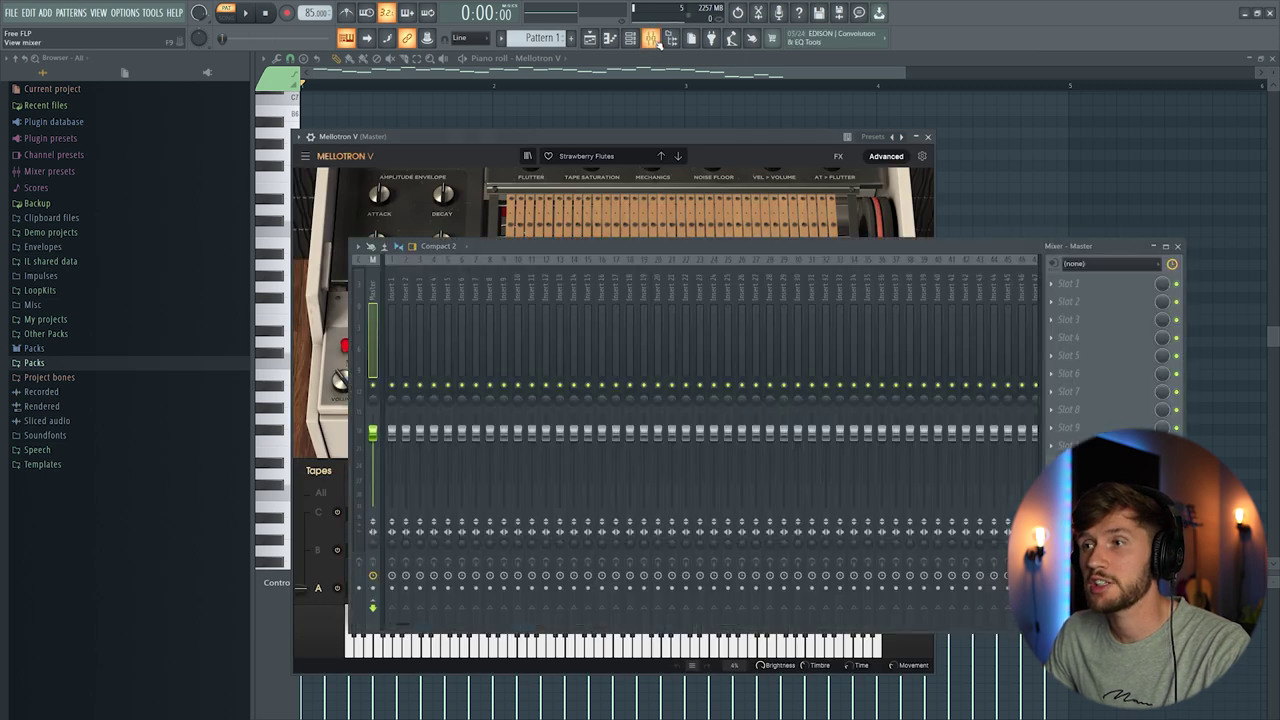
right_click(622, 262)
mouse_move(690, 374)
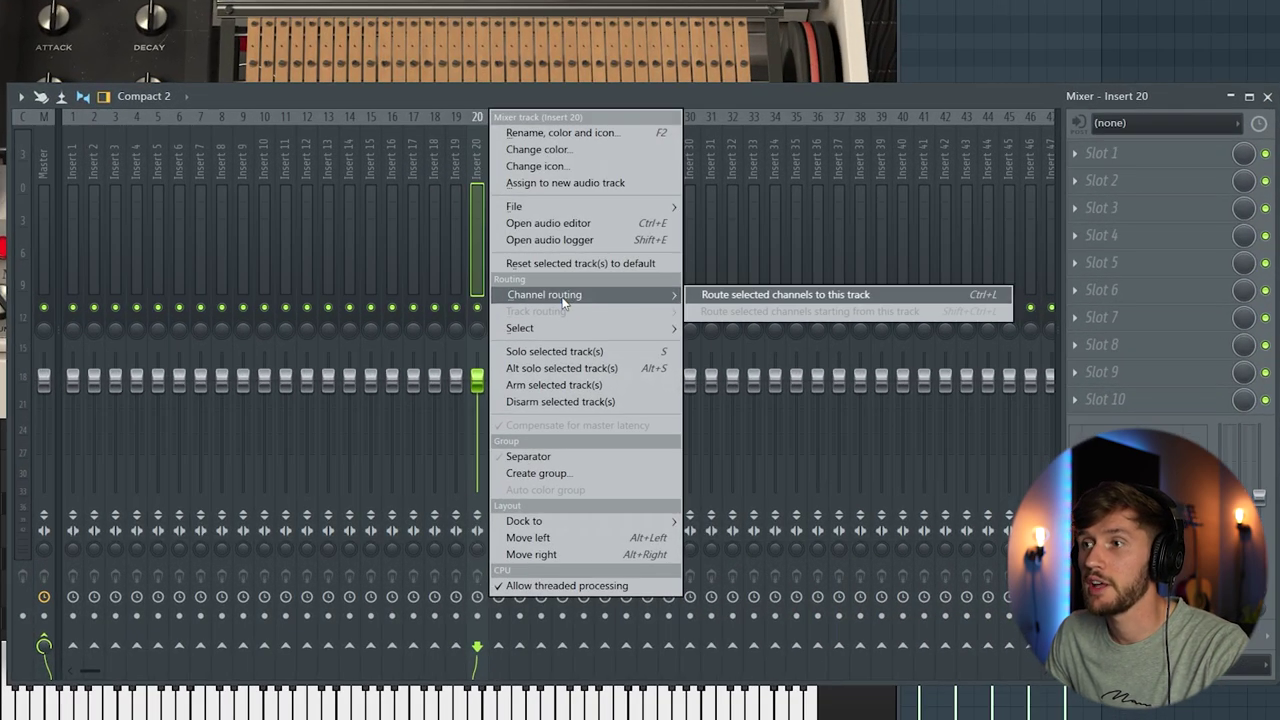
left_click(800, 294)
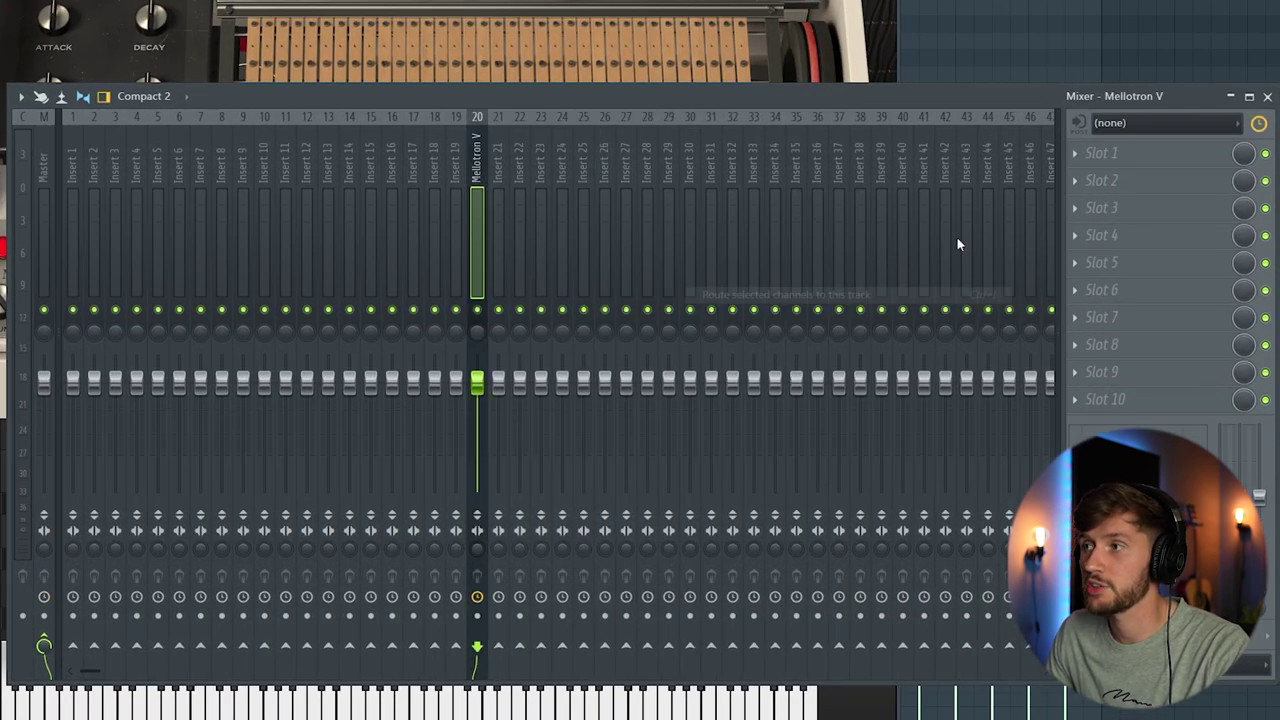
- Add Saturn 2 to the first effect slot of the Mellotron V mixer track and raise its Warm Tape drive
left_click(1082, 156)
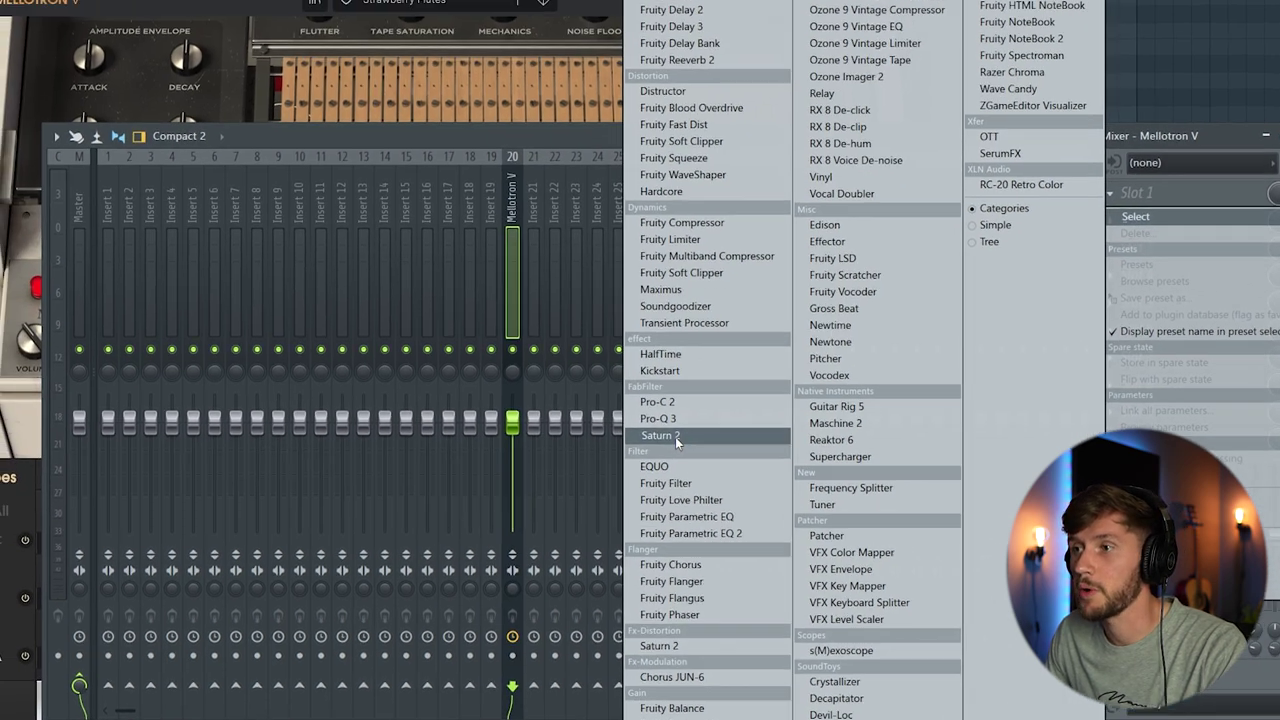
left_click(652, 398)
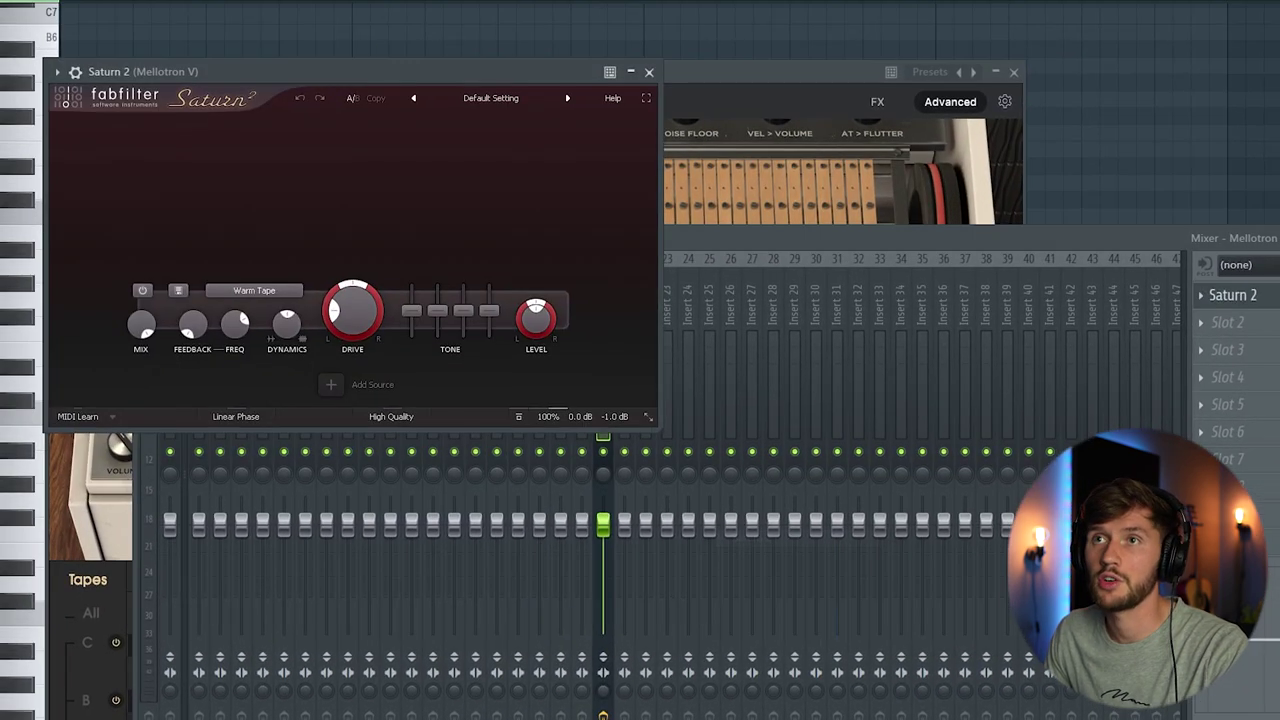
left_click_drag(350, 306, 340, 205)
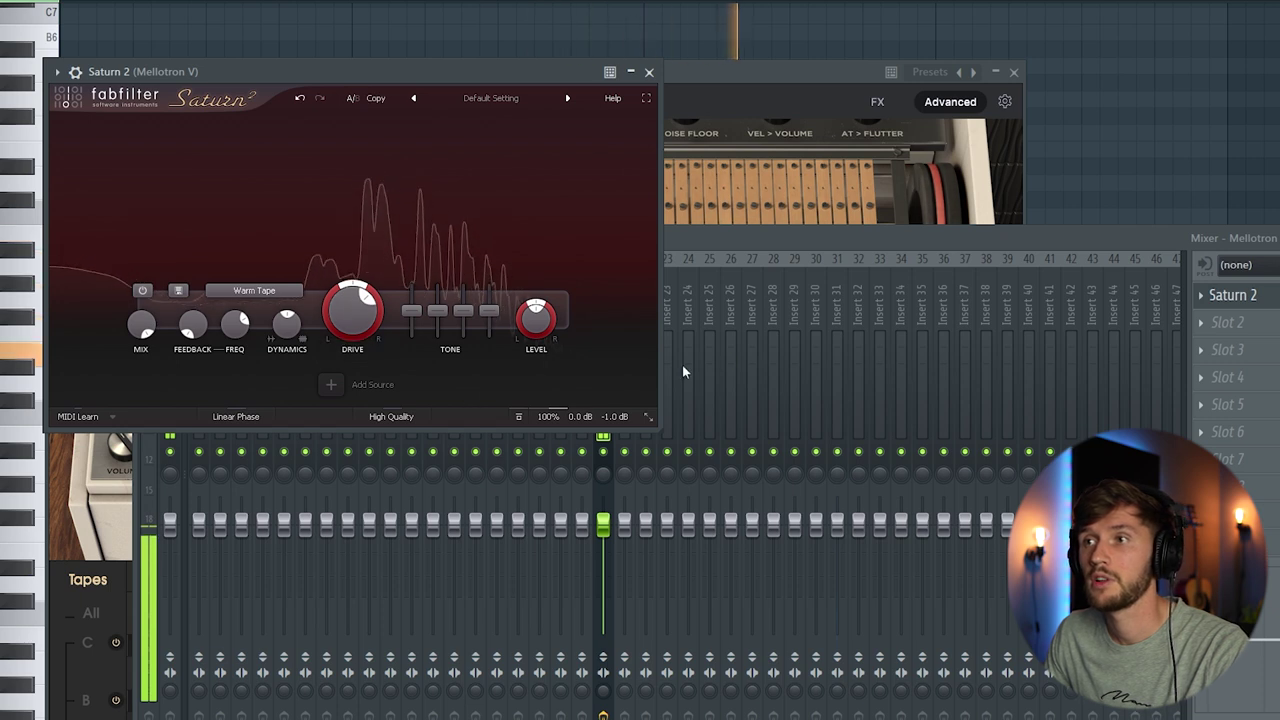
- Add OTT to the second effect slot and set its Depth to 21 % and Time to 32 %
left_click(1212, 328)
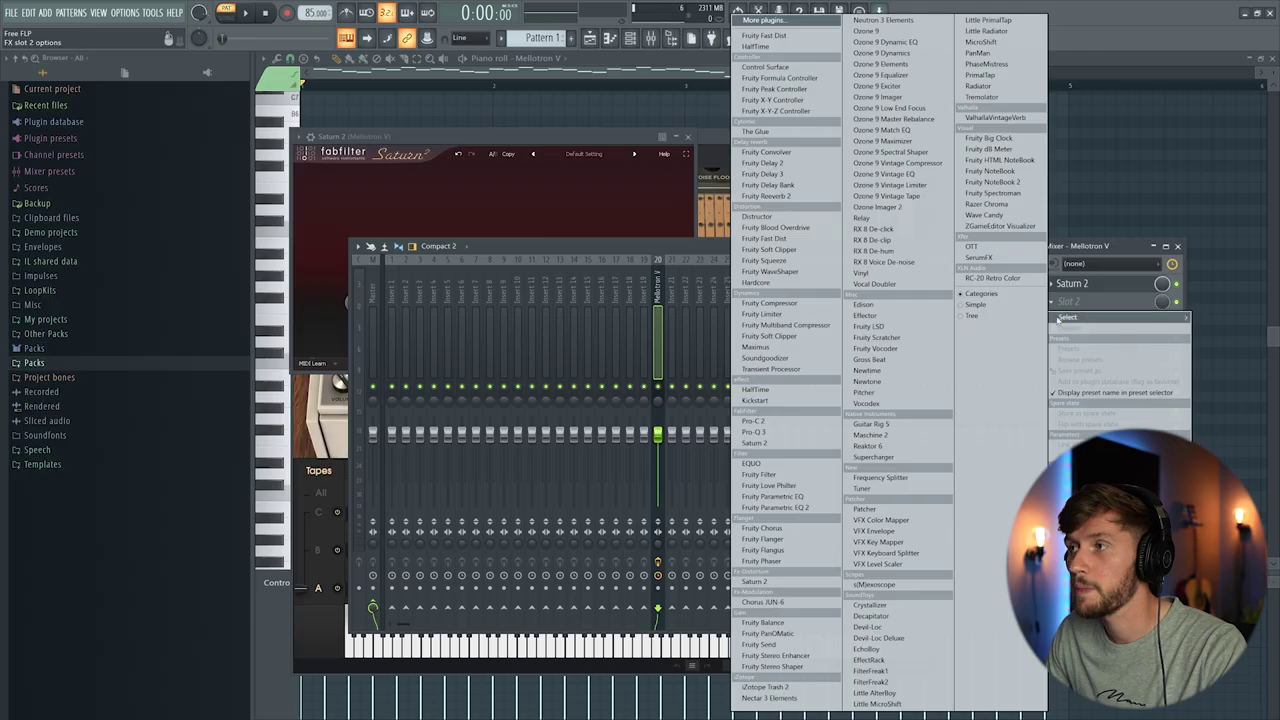
left_click(1000, 247)
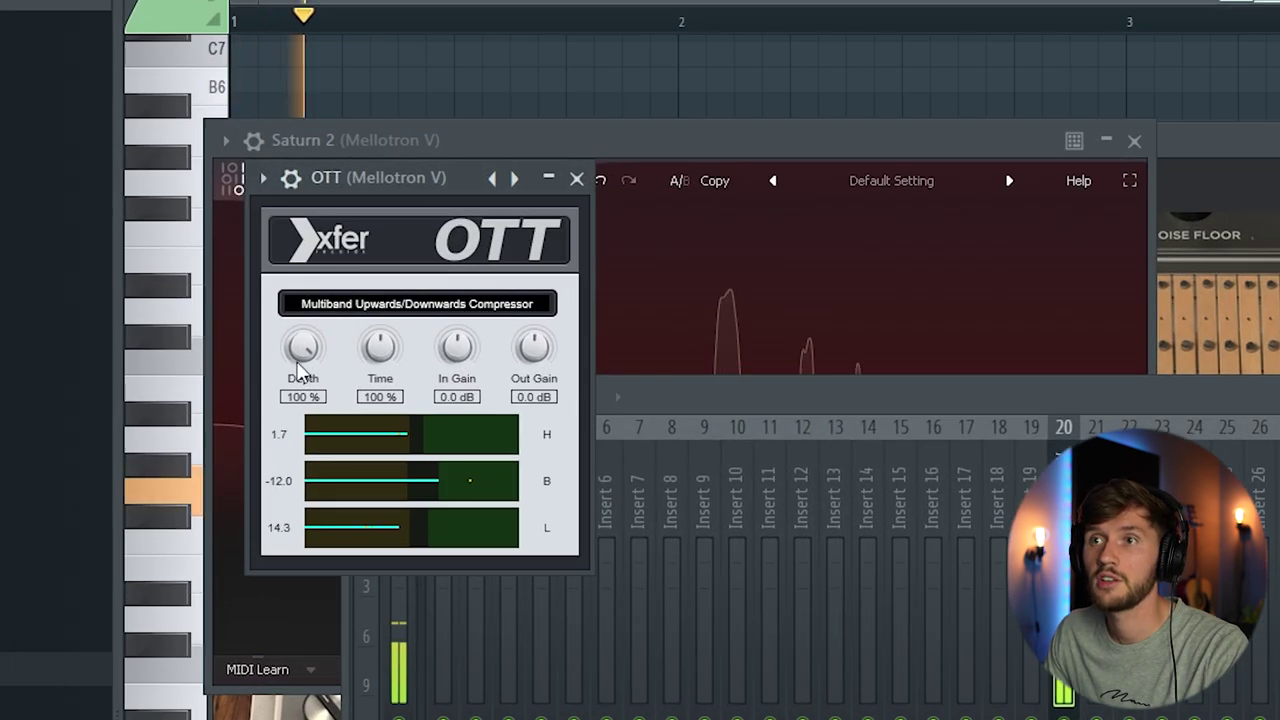
left_click_drag(298, 363, 340, 491)
left_click_drag(380, 346, 394, 425)
left_click_drag(312, 356, 325, 419)
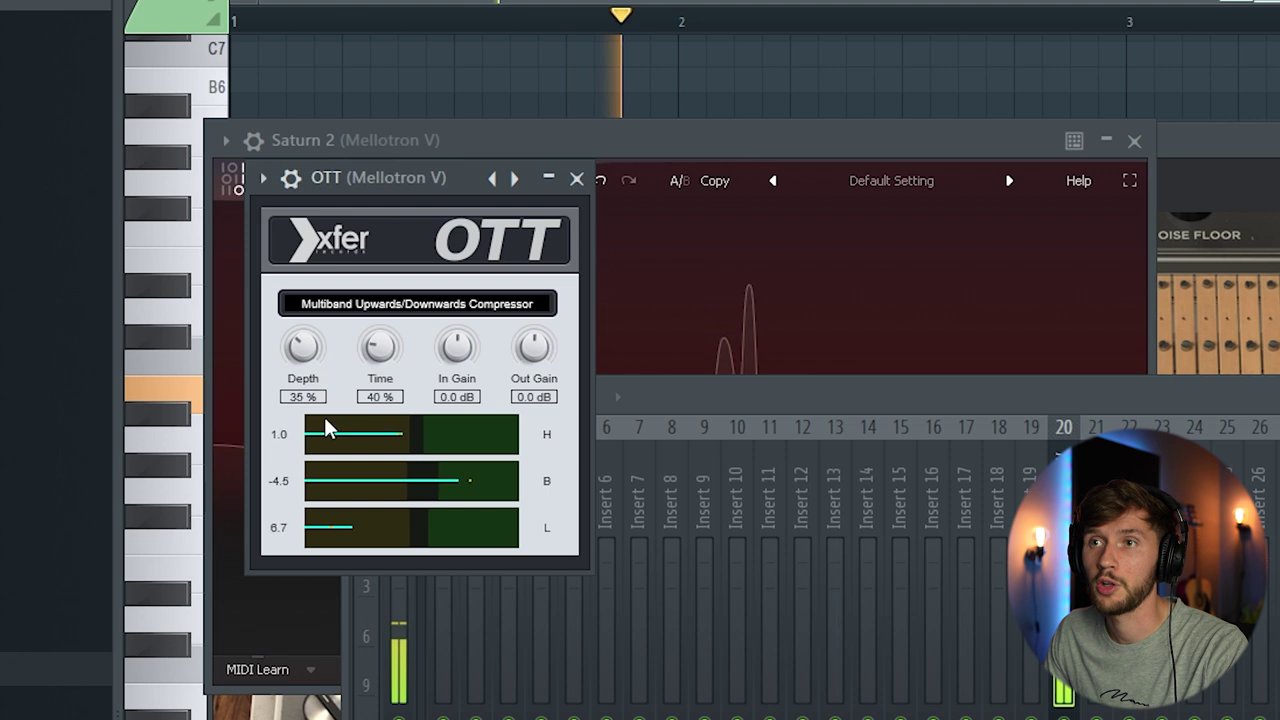
left_click_drag(380, 348, 374, 371)
mouse_move(303, 348)
left_mouse_down()
mouse_move(315, 391)
mouse_move(306, 360)
left_mouse_up()
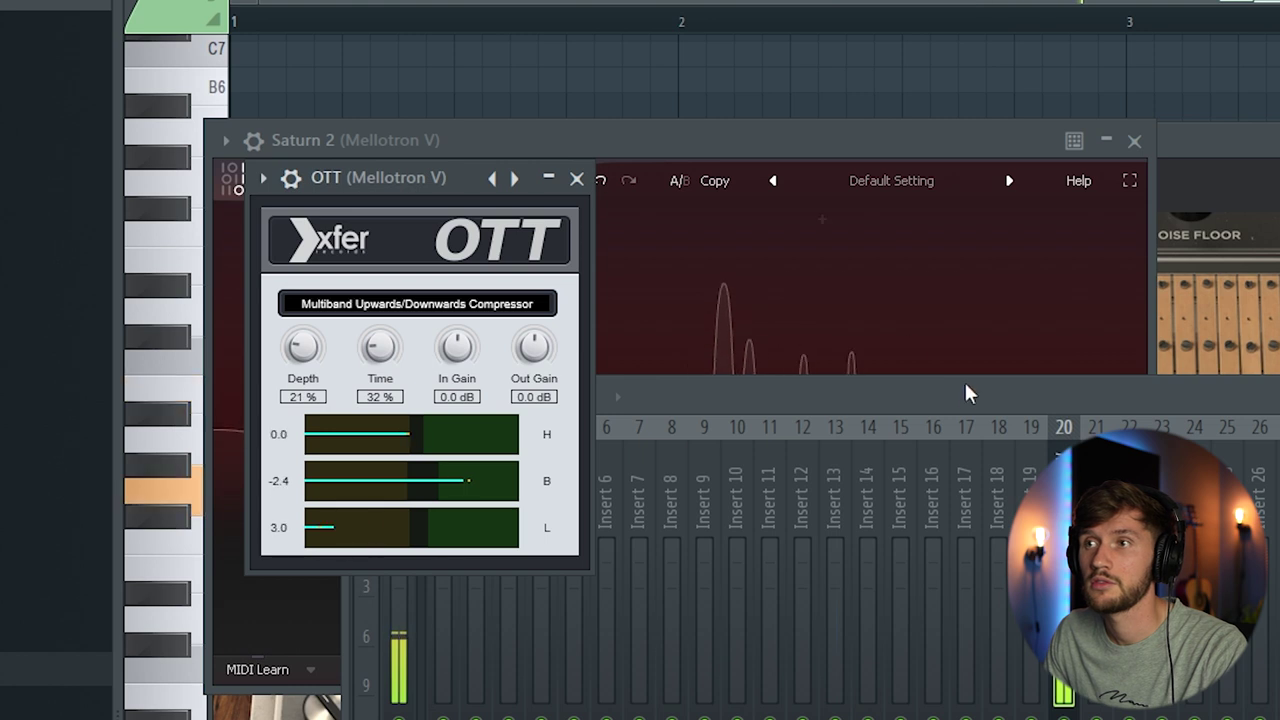
- Add RC-20 Retro Color to the third effect slot on the Vinyl 1 preset, with Noise off, Wobble at 10 % and Distort turned down
left_click(937, 395)
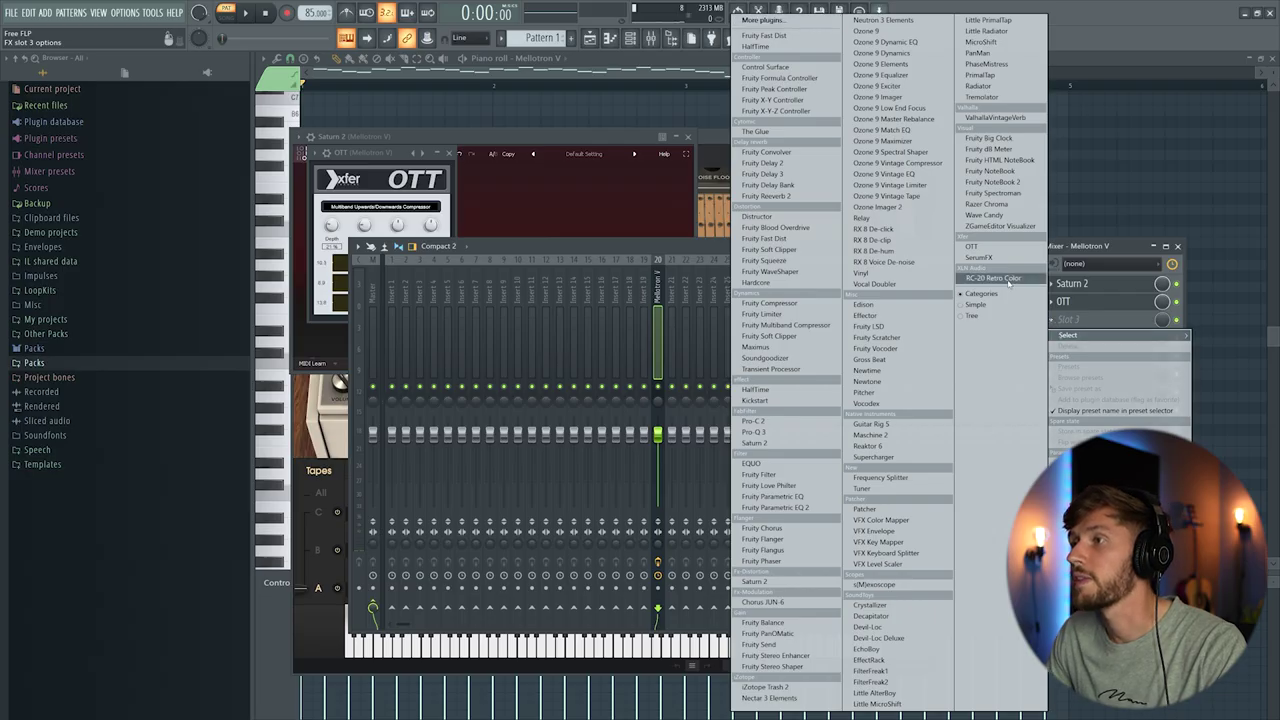
left_click(995, 279)
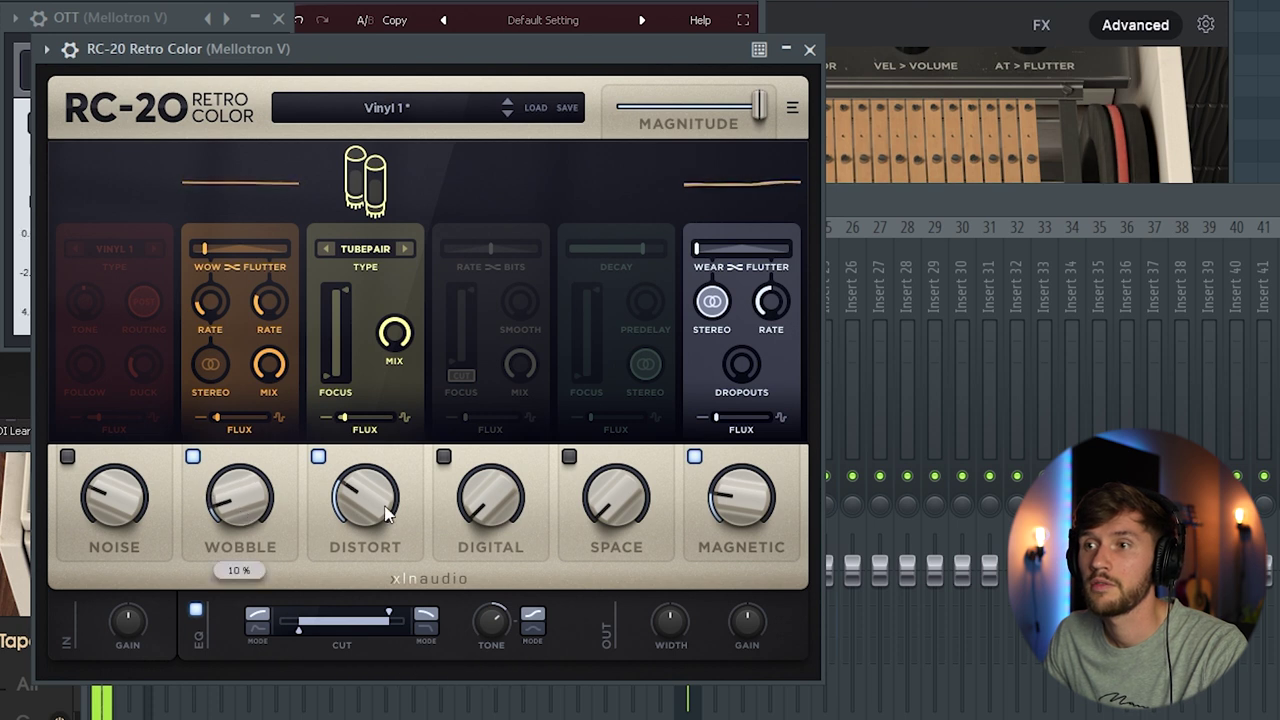
left_click_drag(381, 553, 347, 512)
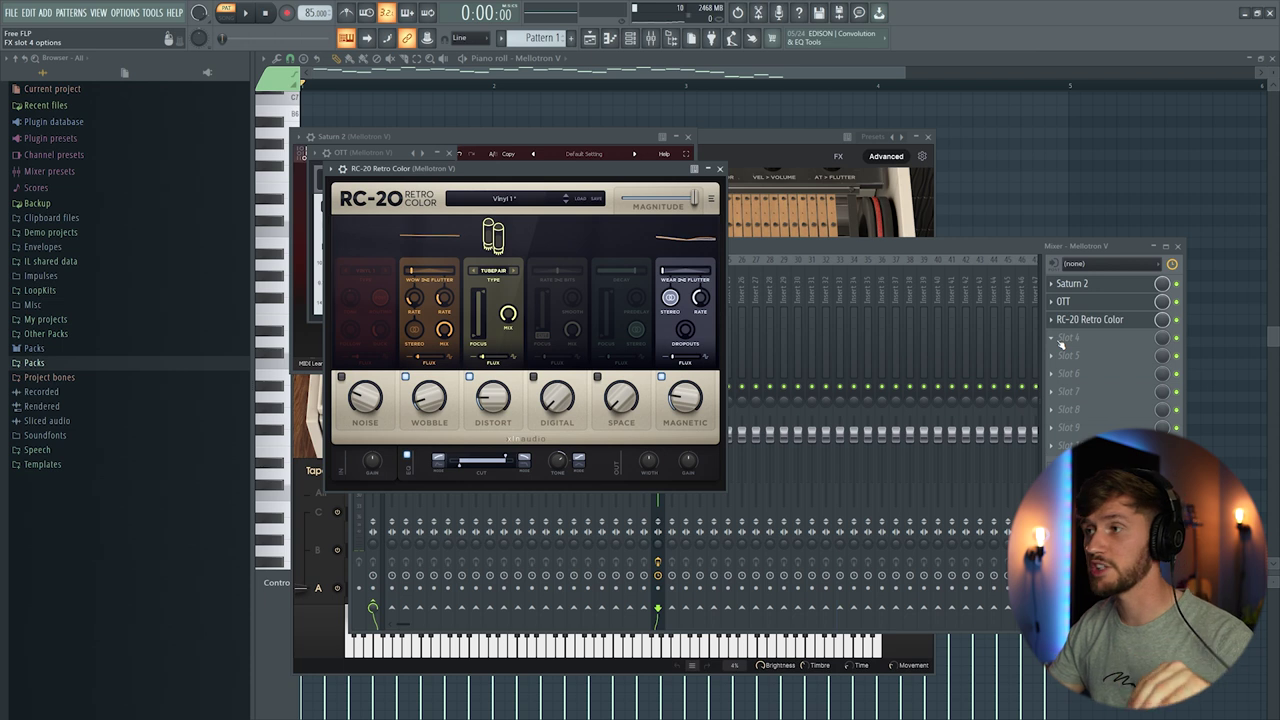
- Add the Kickstart sidechain effect to the fourth effect slot of the Mellotron V mixer track
left_click(1062, 340)
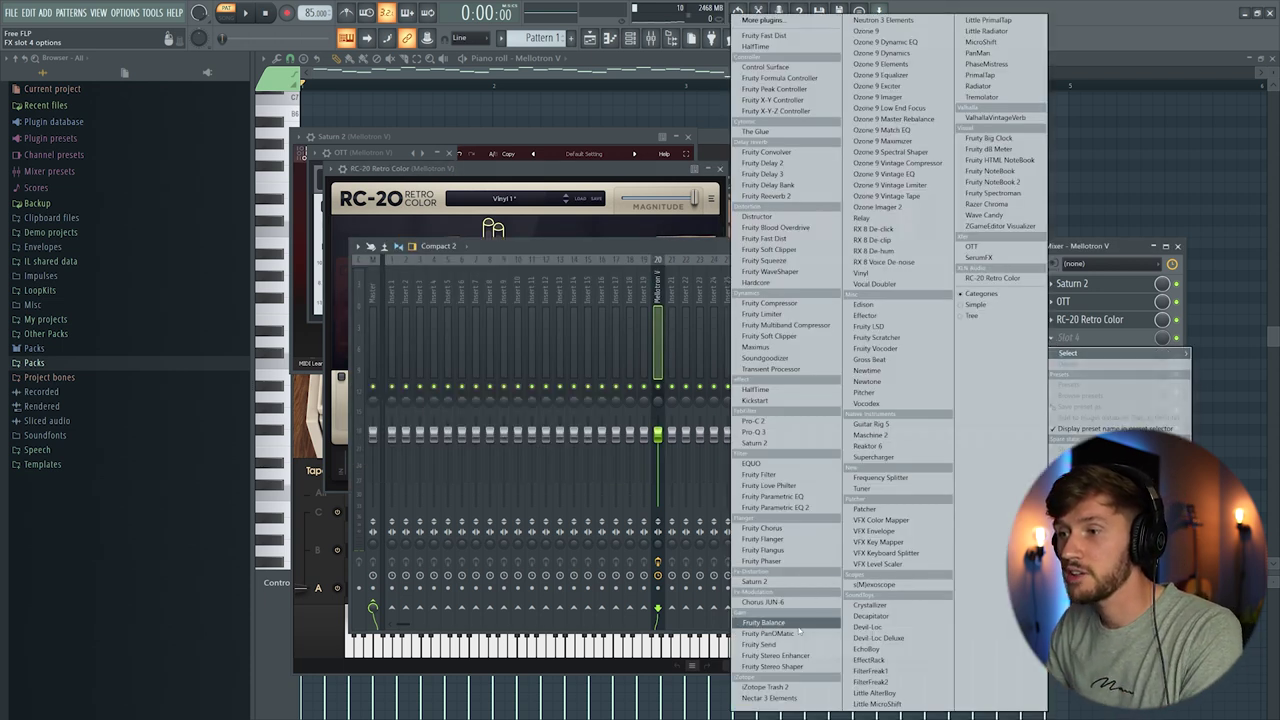
left_click(755, 400)
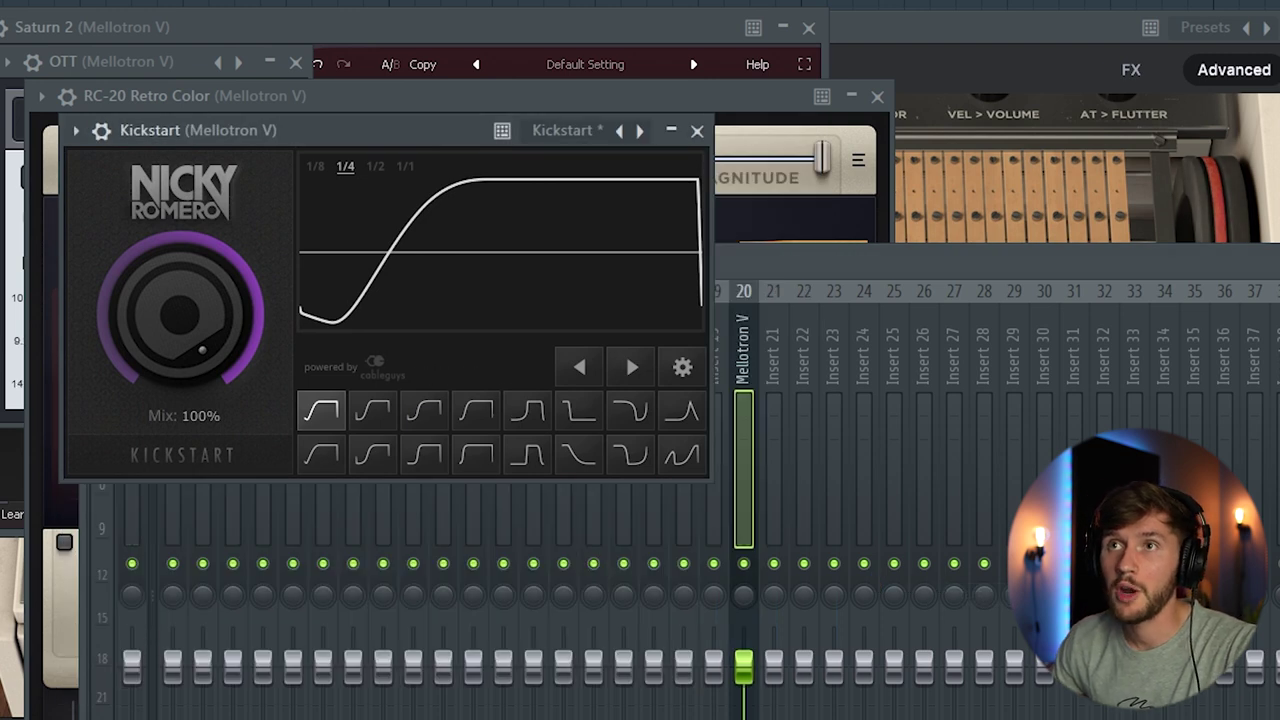
- Set the Kickstart mix to 50 % while the melody plays
key("space")
left_click_drag(180, 314, 180, 361)
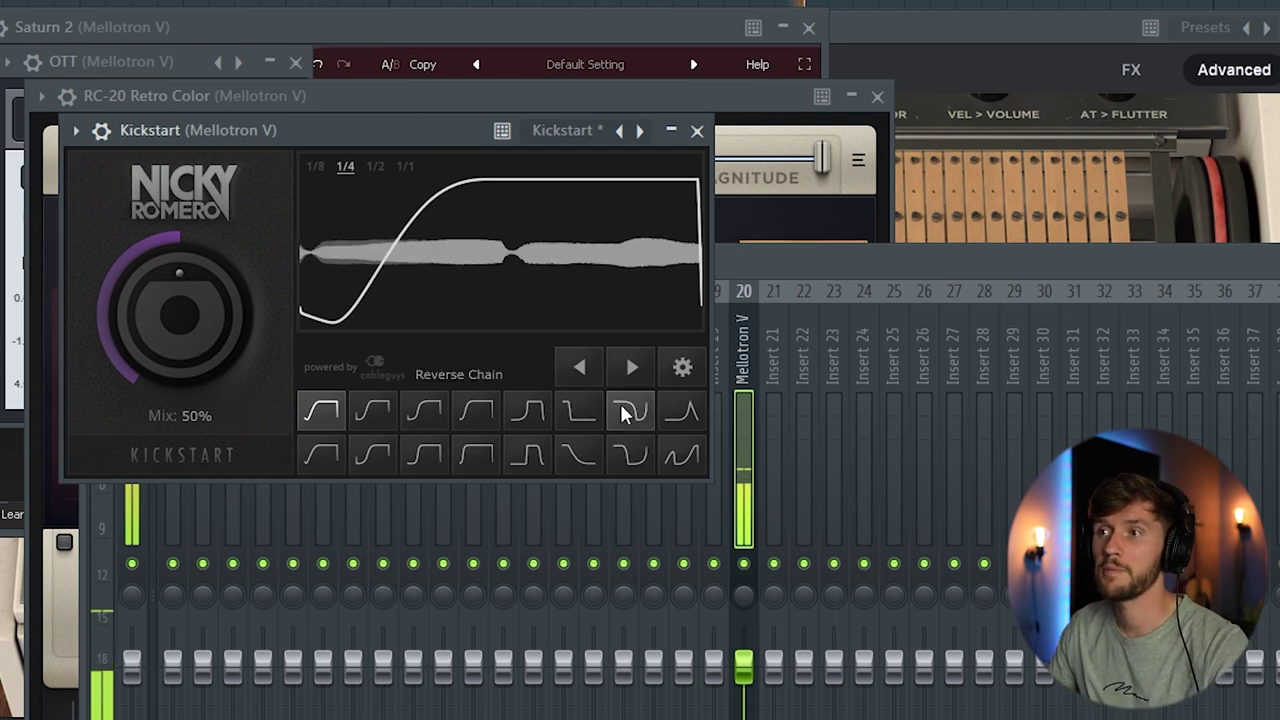
- Add Pro-Q 3 to the fifth effect slot and remove the lows with a 24 dB/oct Low Cut at about 238 Hz
left_click(908, 279)
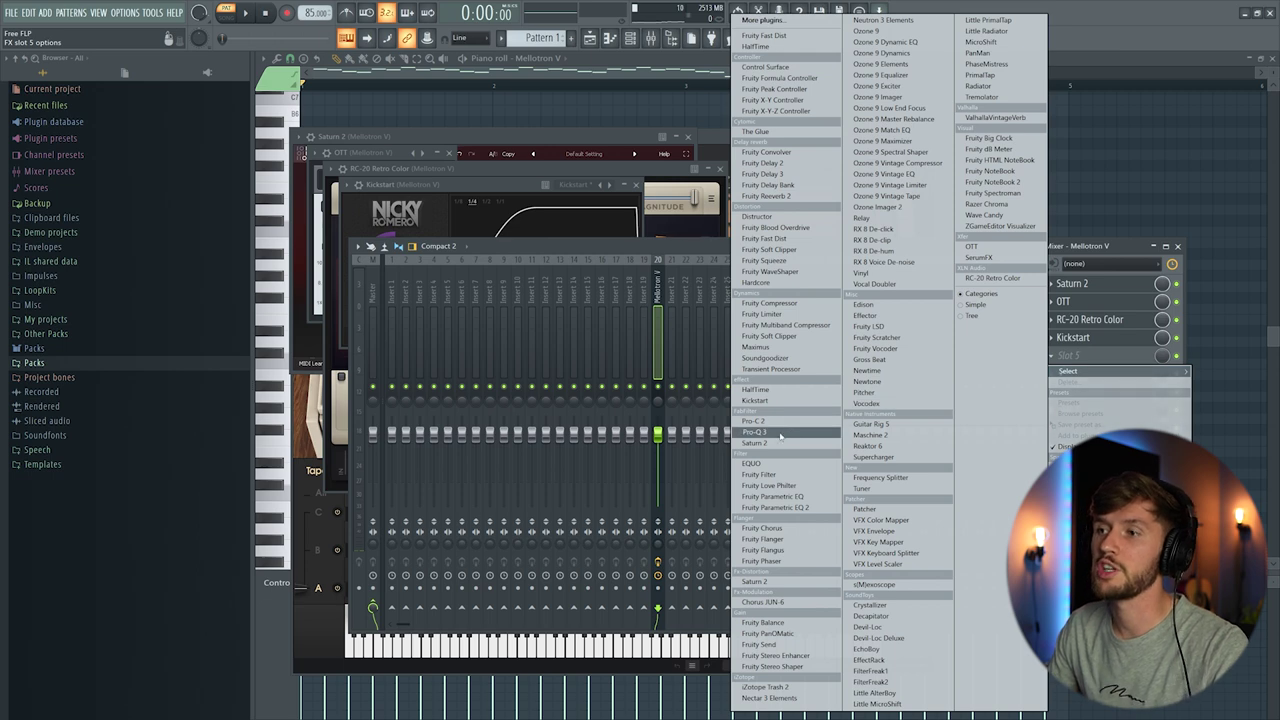
left_click(781, 433)
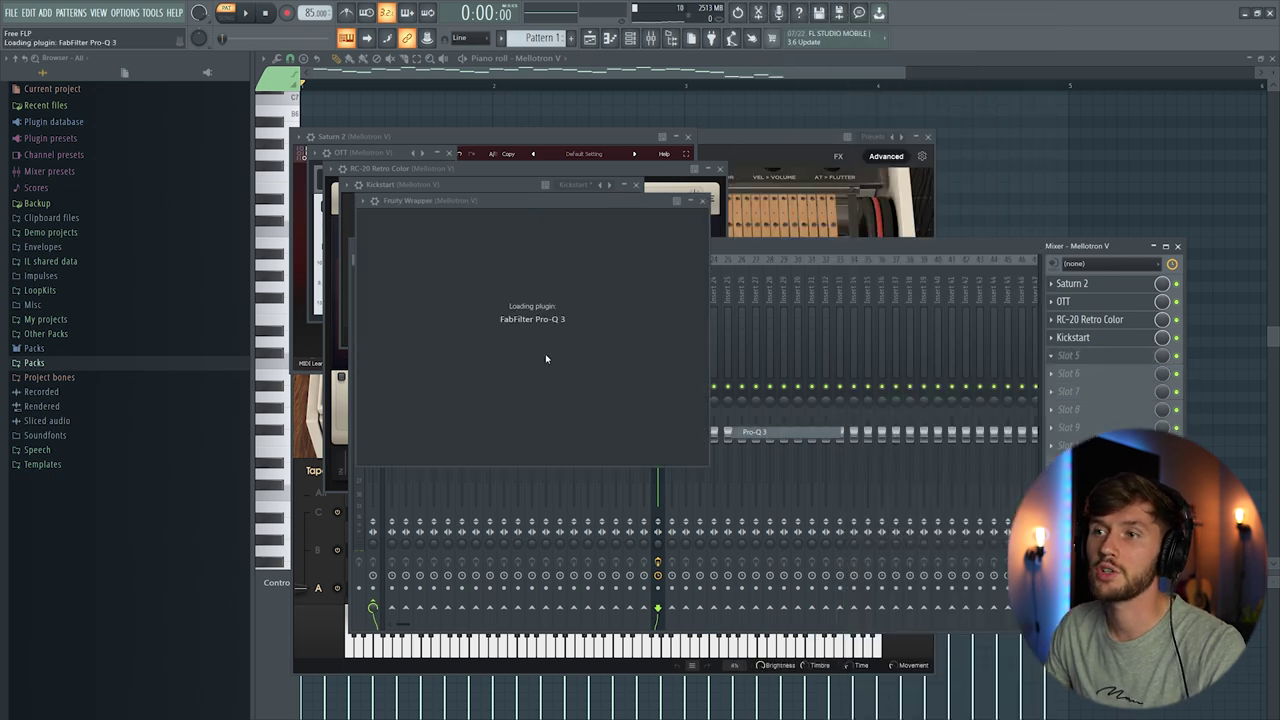
left_click_drag(403, 272, 434, 270)
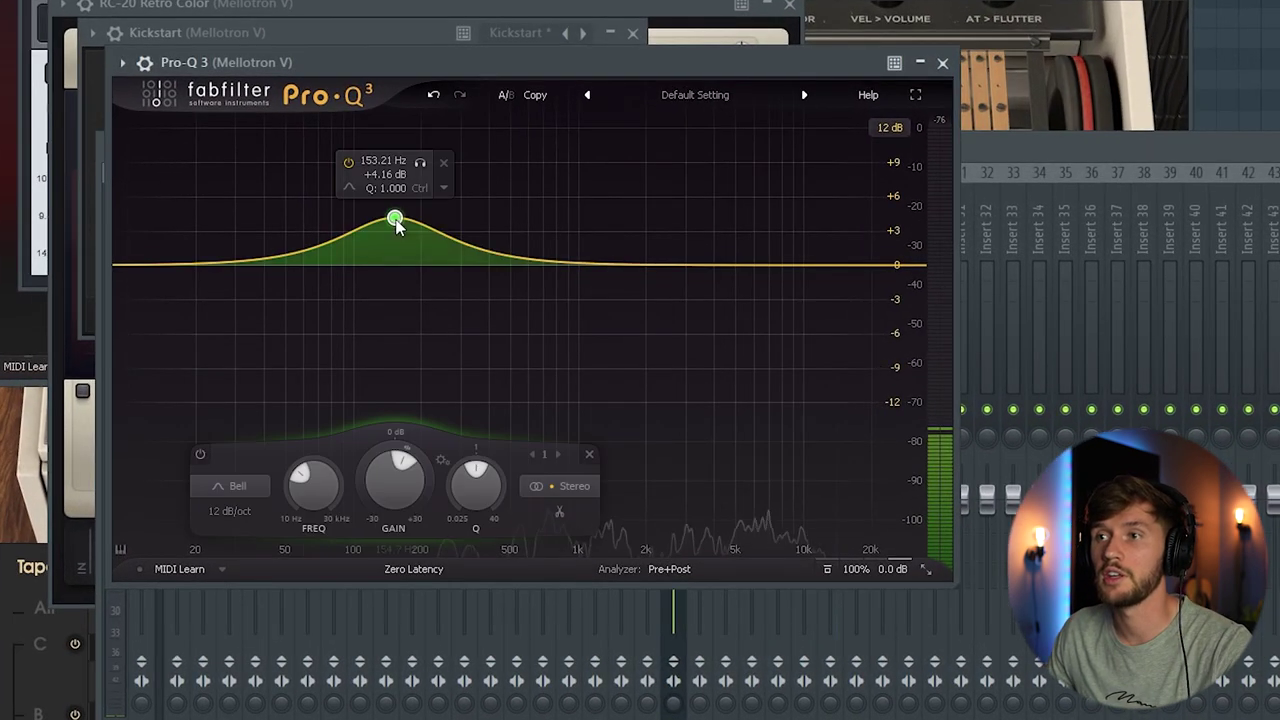
right_click(395, 222)
mouse_move(474, 297)
left_click(620, 343)
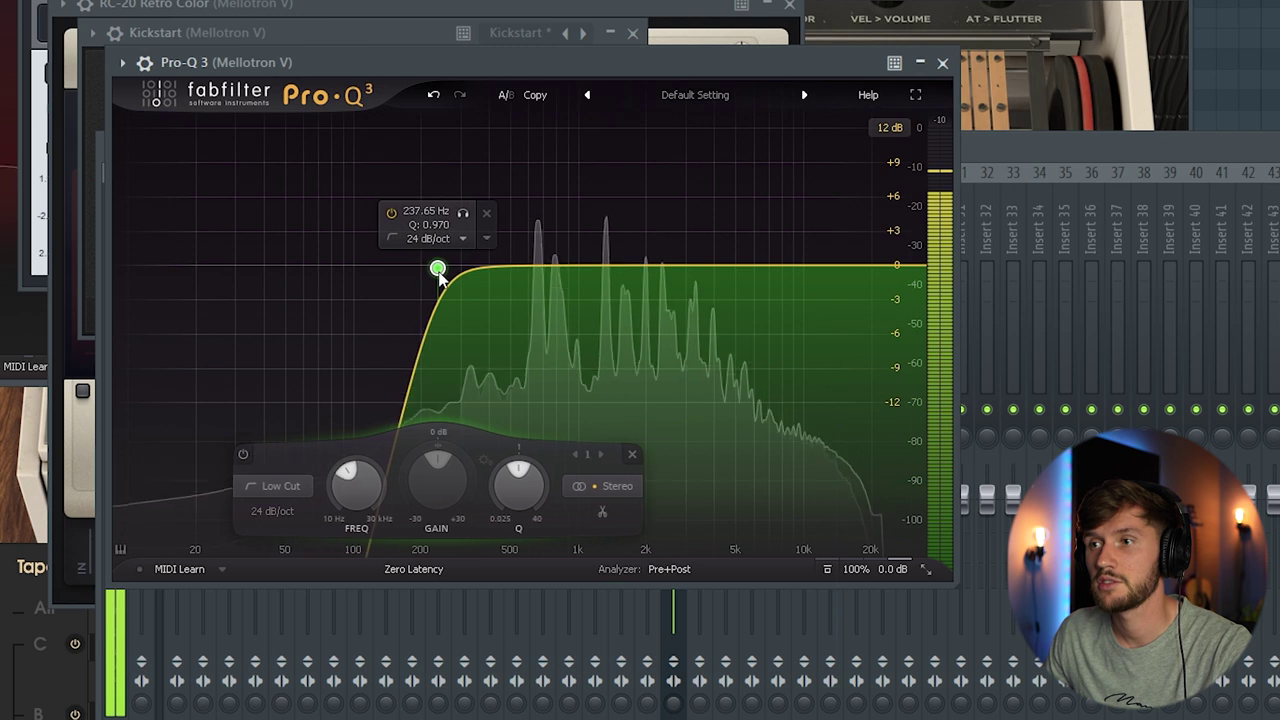
- Dip the EQ by about 5.5 dB near 870 Hz with a Q of about 2.4, and roll off the highs with a High Cut band
left_click_drag(558, 266, 563, 330)
scroll(559, 147, "up", 4)
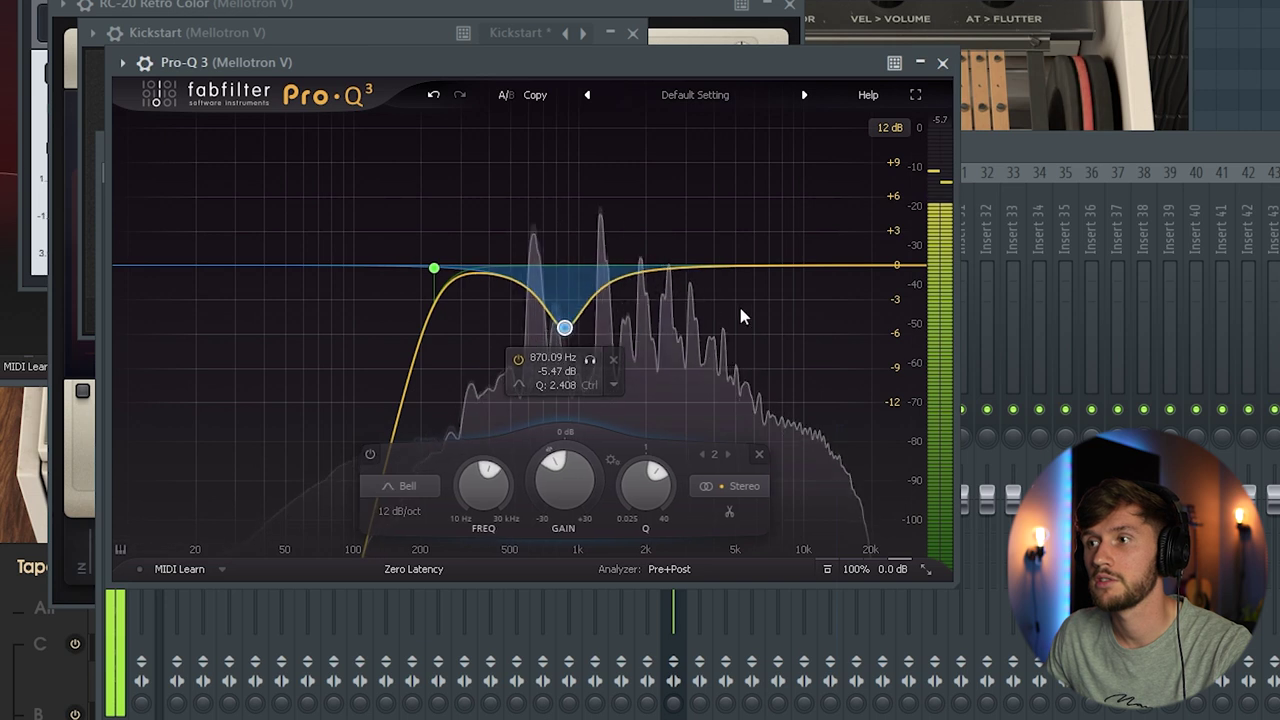
left_click_drag(837, 266, 817, 325)
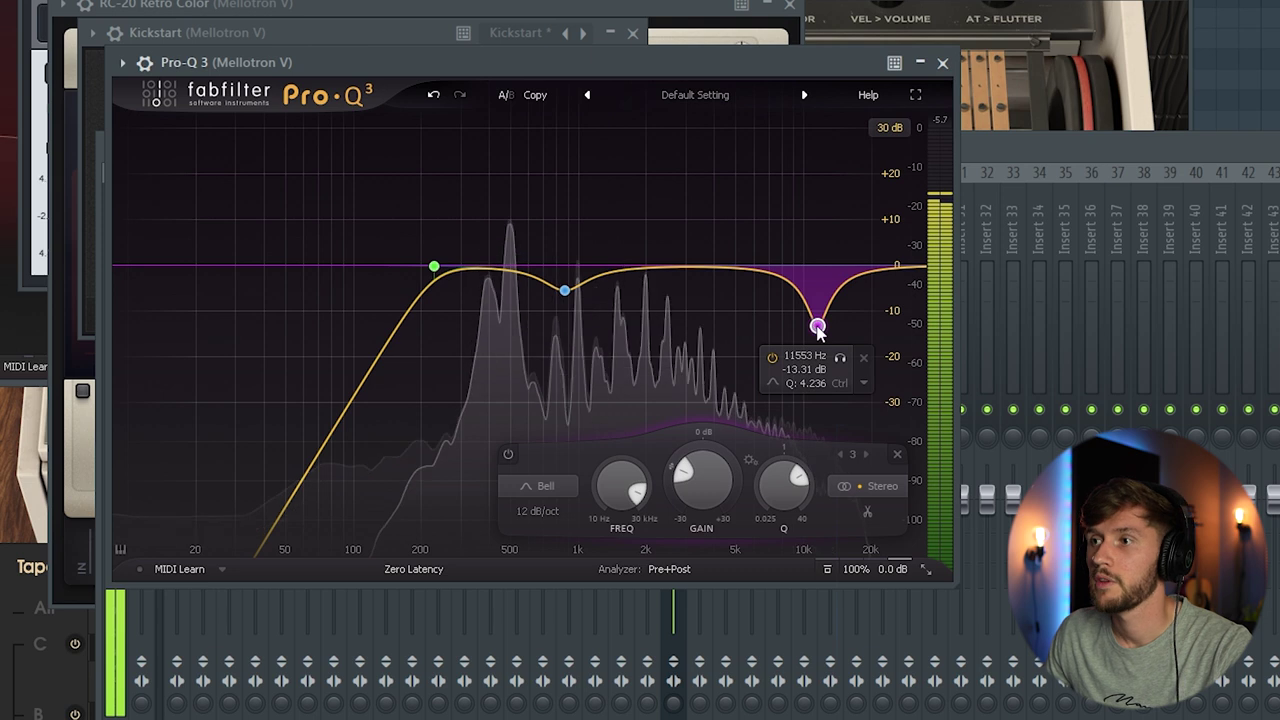
right_click(818, 328)
mouse_move(870, 407)
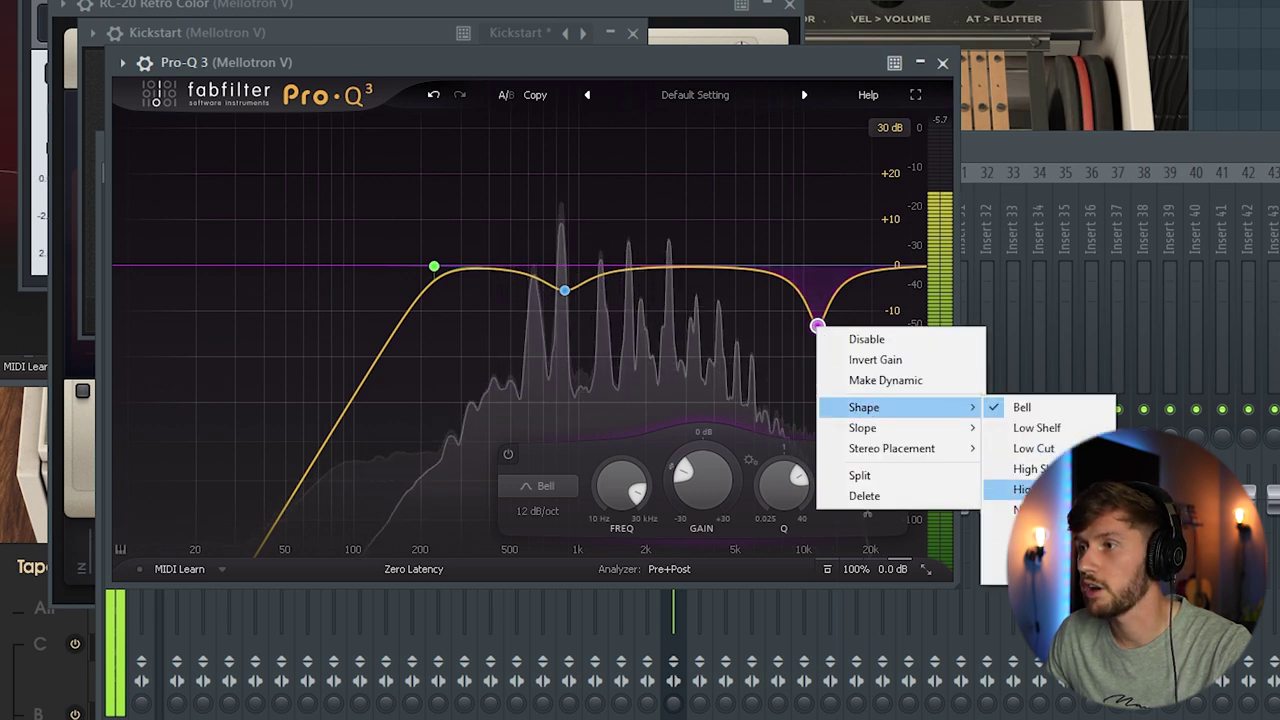
left_click(1020, 489)
left_click_drag(822, 218, 779, 290)
scroll(781, 280, "up", 3)
scroll(782, 280, "down", 2)
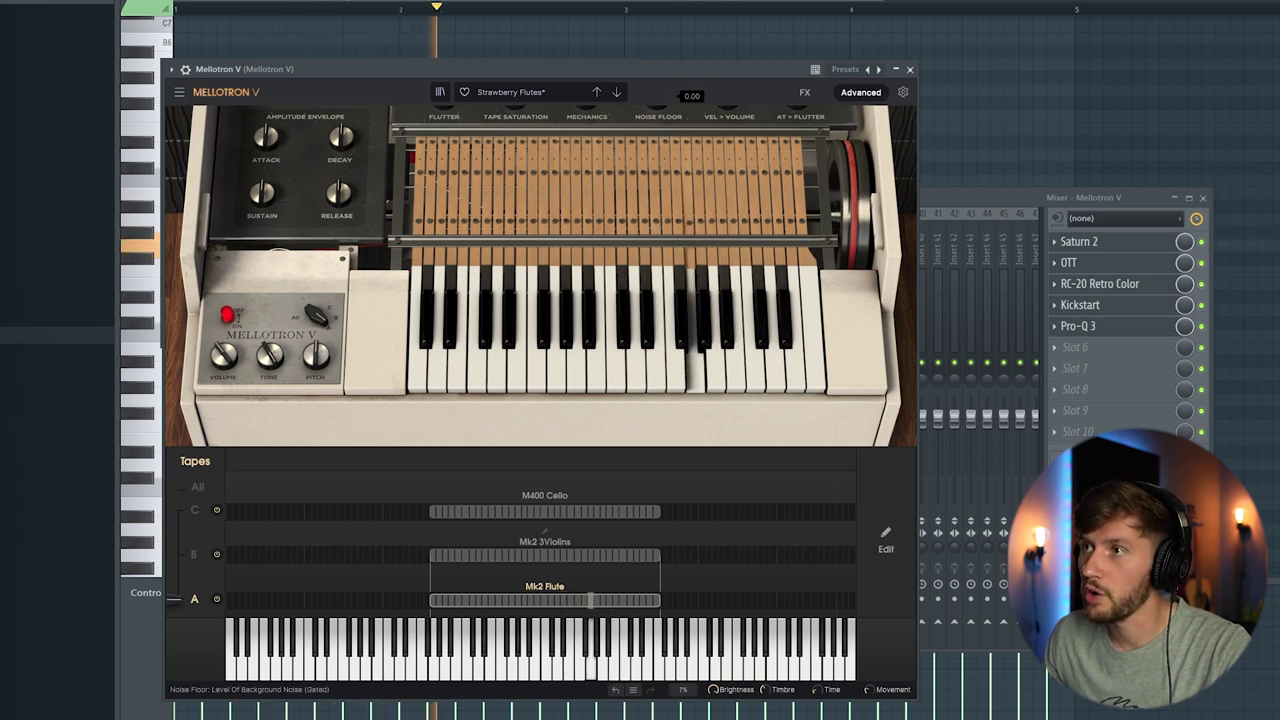
- Add ValhallaVintageVerb to the sixth effect slot of the Mellotron V mixer track
left_click(1120, 372)
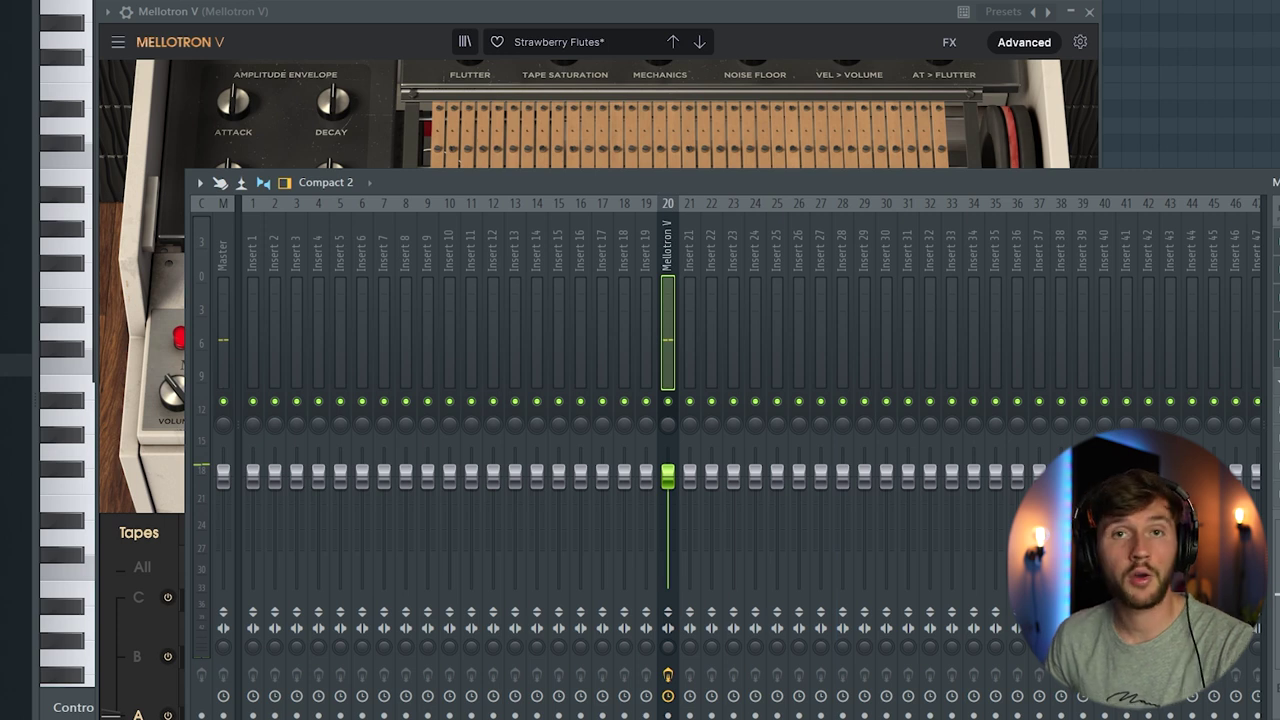
left_click(1275, 380)
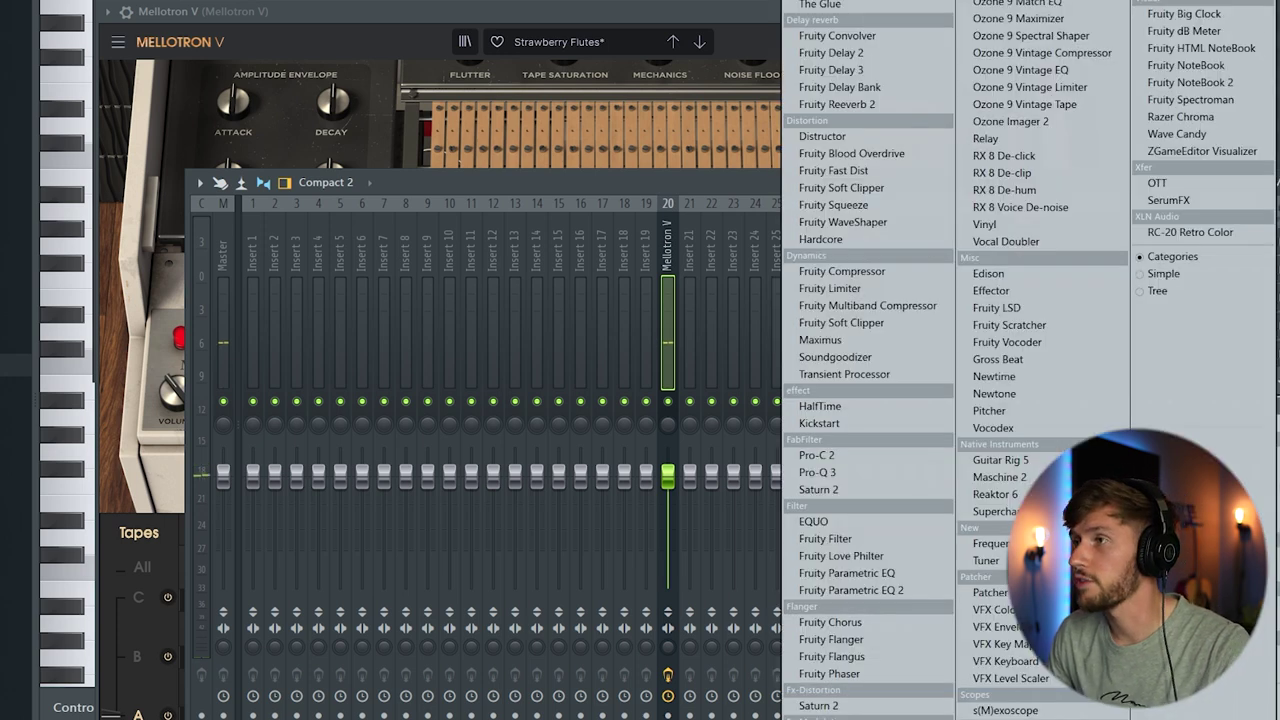
left_click(1206, 2)
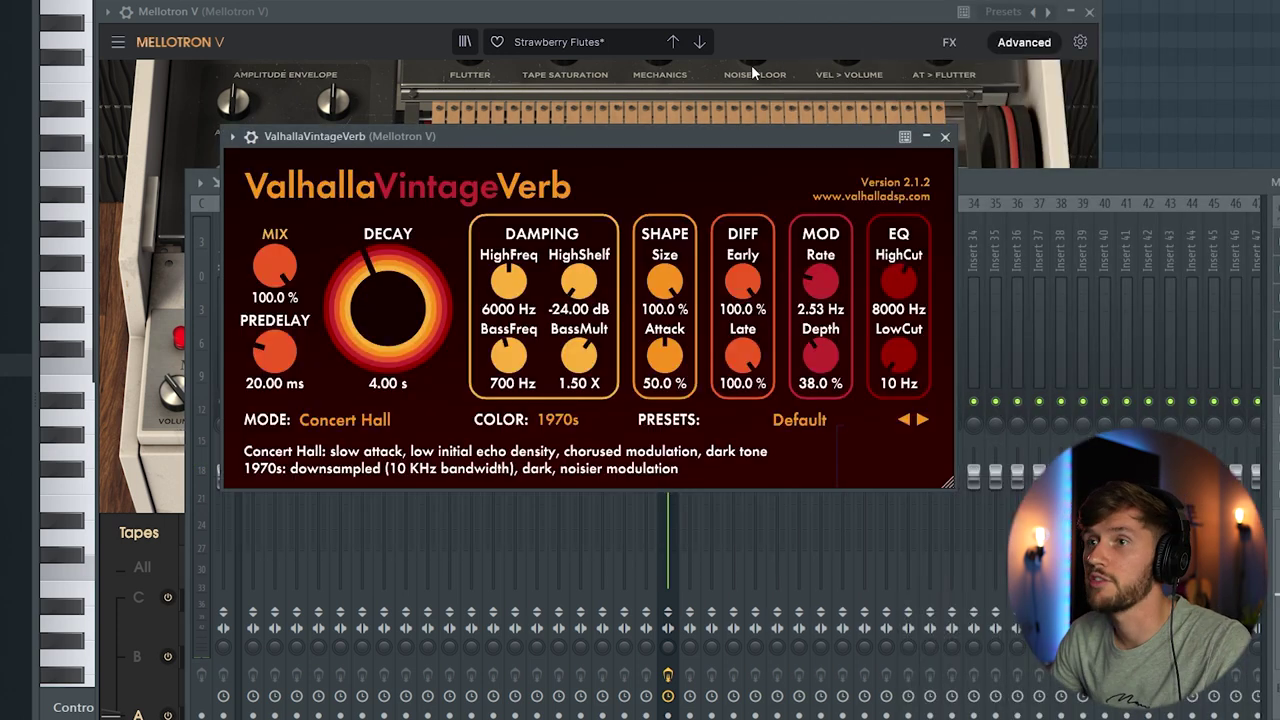
- Load the reverb's Ambience preset and set its decay to about 1.16 s and its mix to about 19 %
left_click(923, 420)
left_click_drag(274, 265, 355, 393)
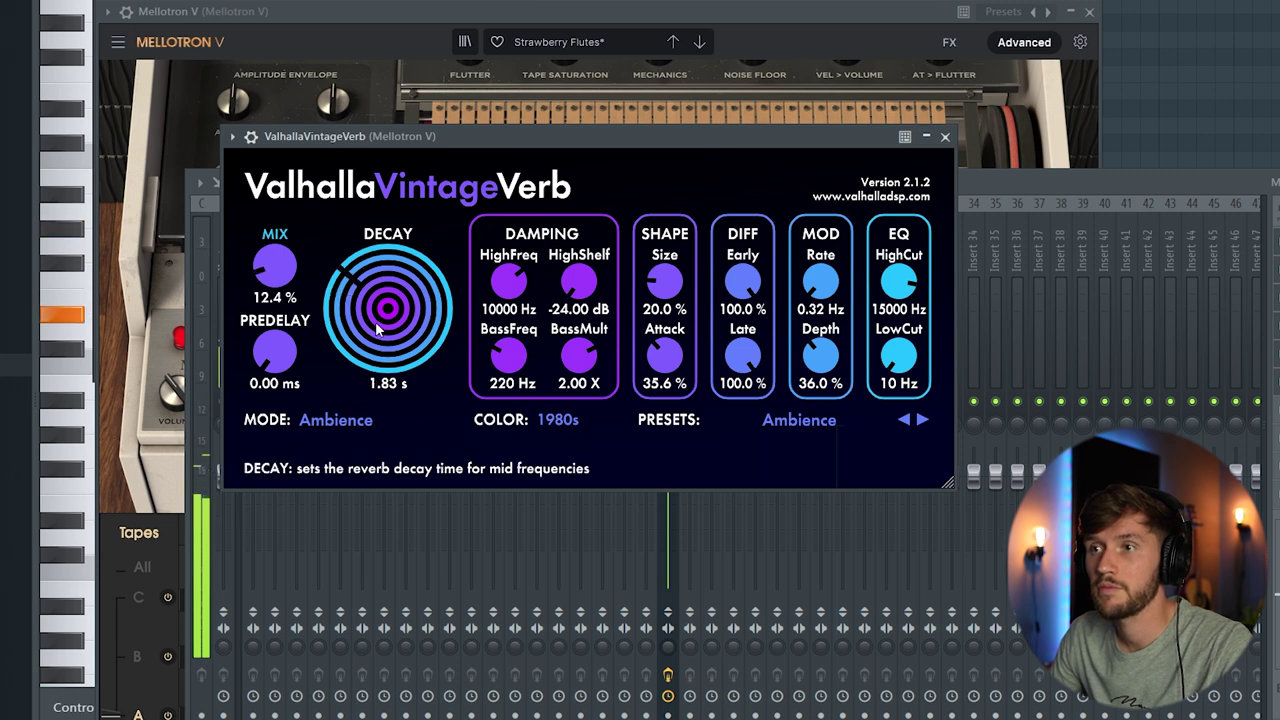
left_click_drag(376, 338, 376, 344)
mouse_move(281, 272)
left_mouse_down()
mouse_move(284, 241)
mouse_move(283, 256)
left_mouse_up()
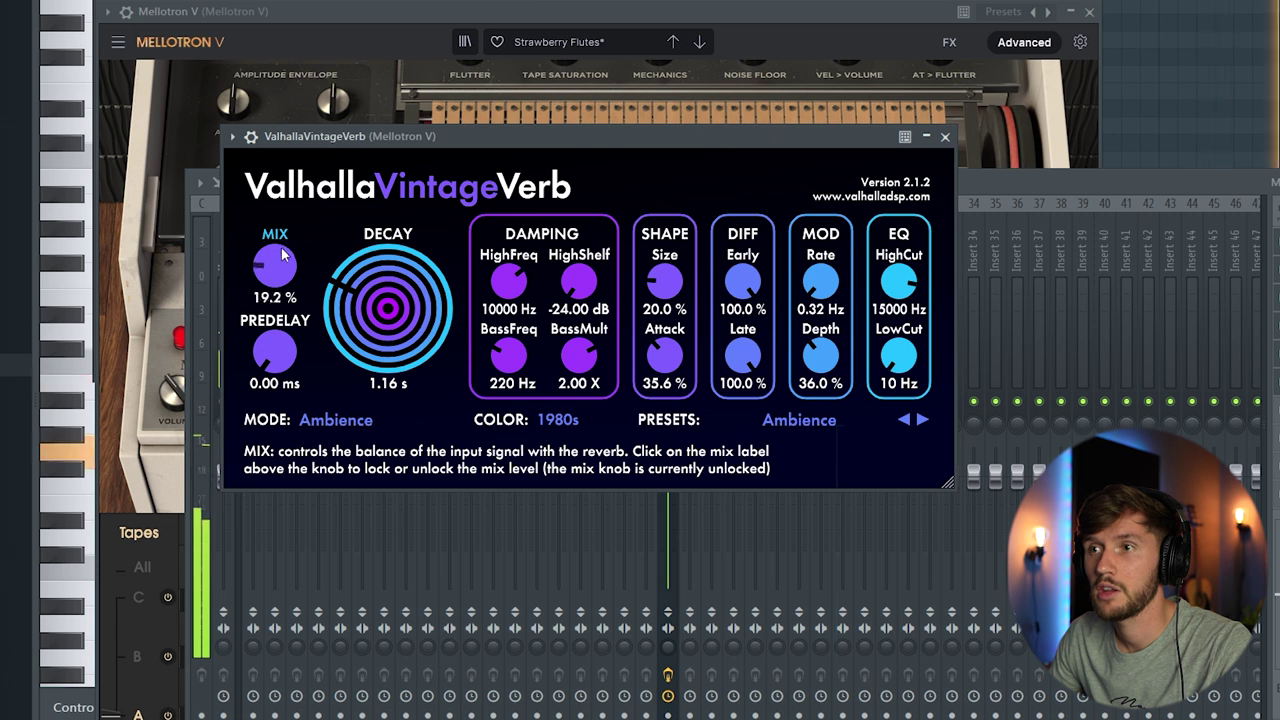
left_click(1036, 187)
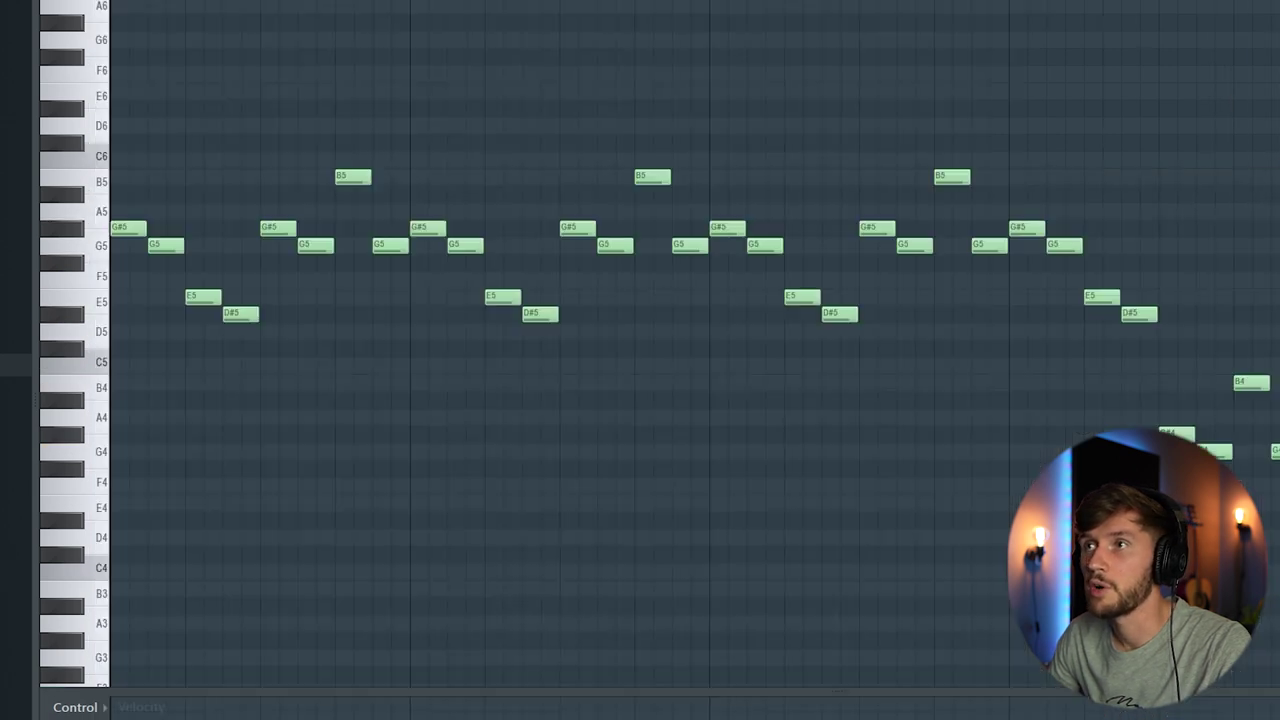
- Load SB - SNARE (6), SNARE (9) and SNARE (10) from the Latin Sample Pack Vol.1 into the Channel rack
key("F6")
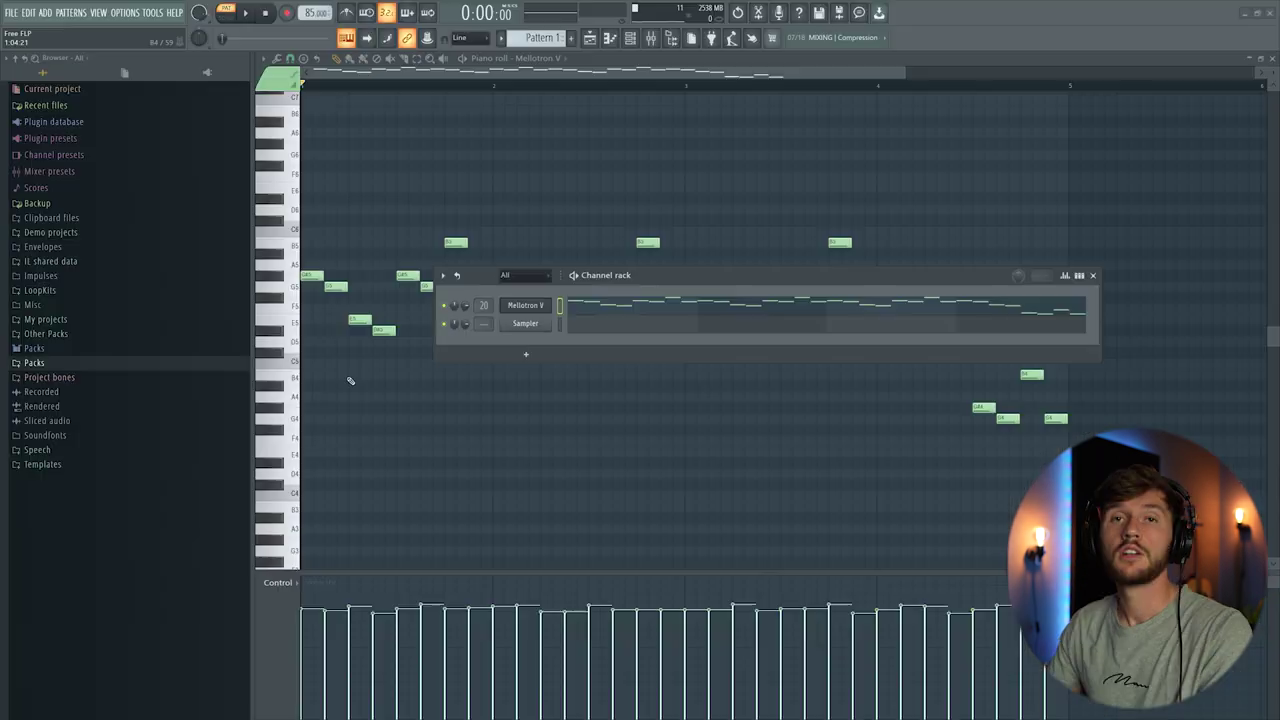
left_click(90, 363)
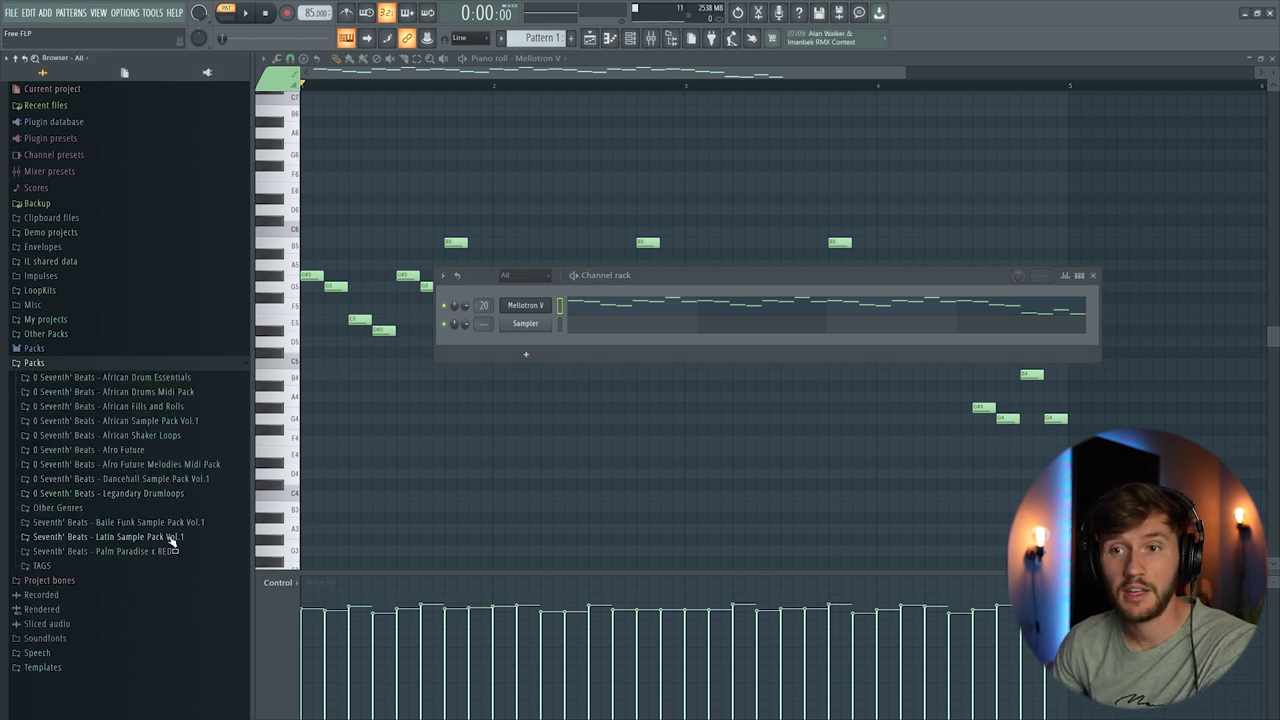
left_click(172, 537)
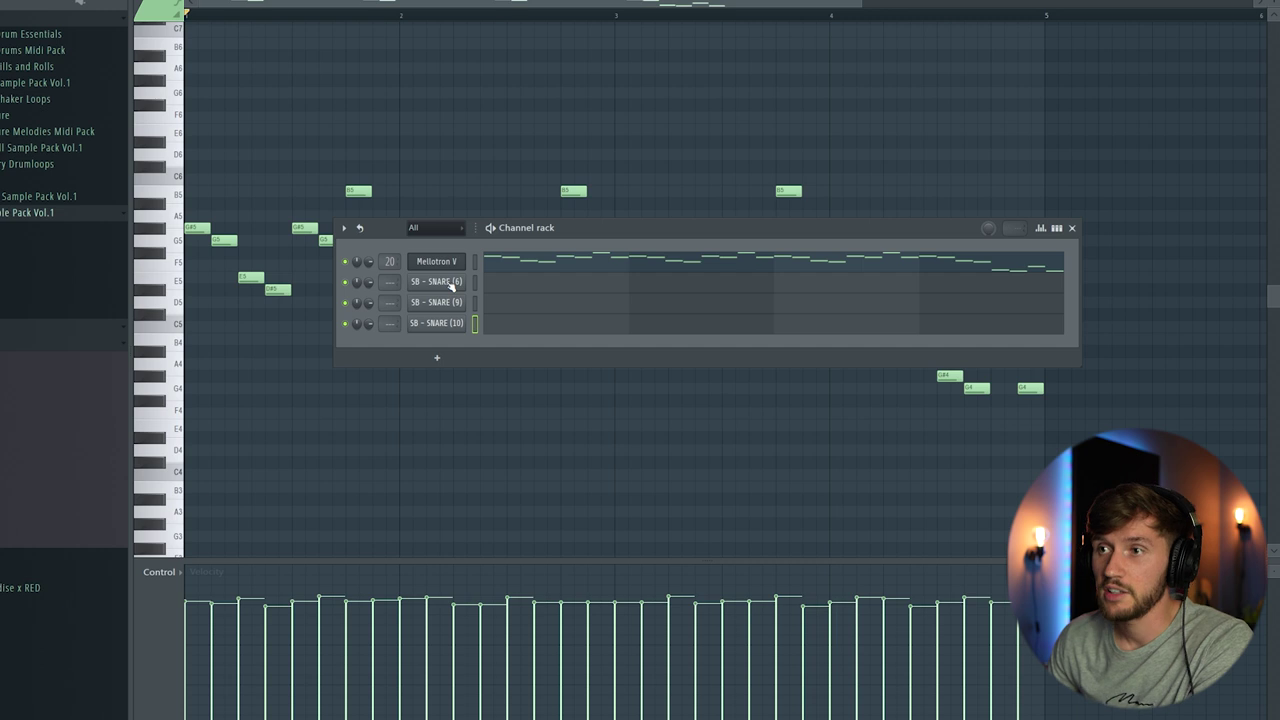
- Audition the three snare samples and examine their waveforms one after another
left_click(450, 283)
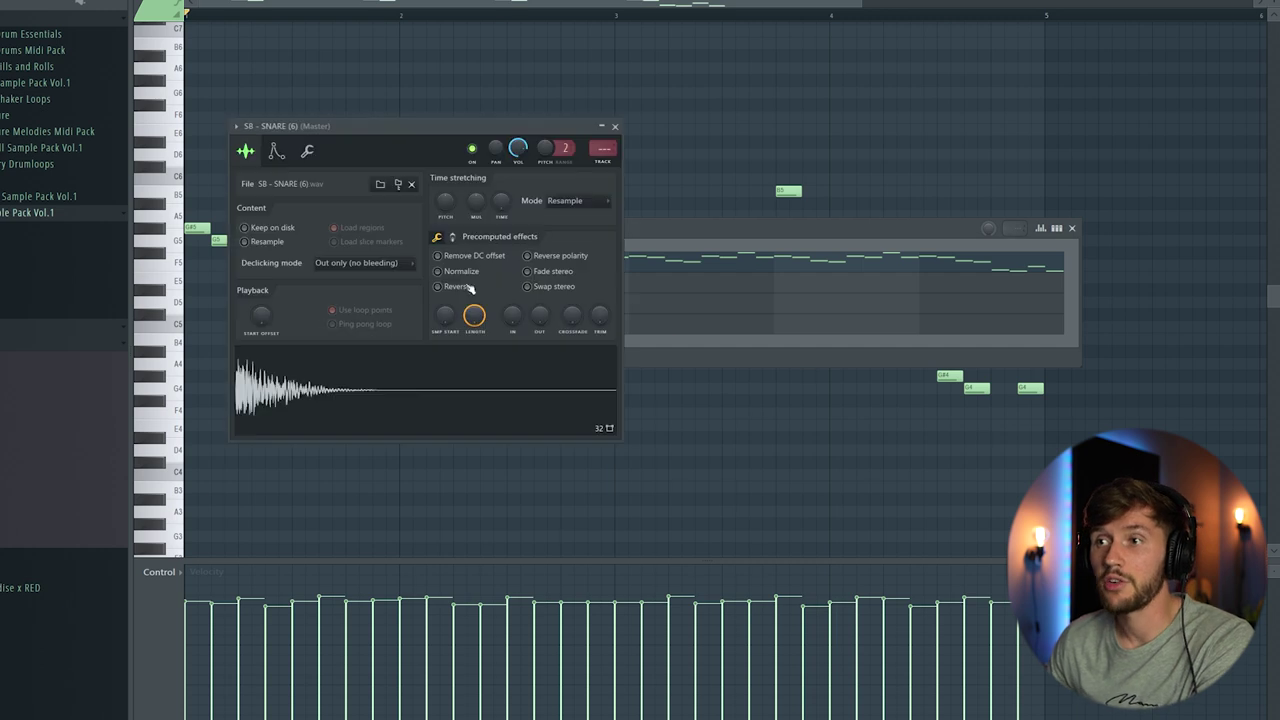
left_click(656, 233)
left_click(462, 312)
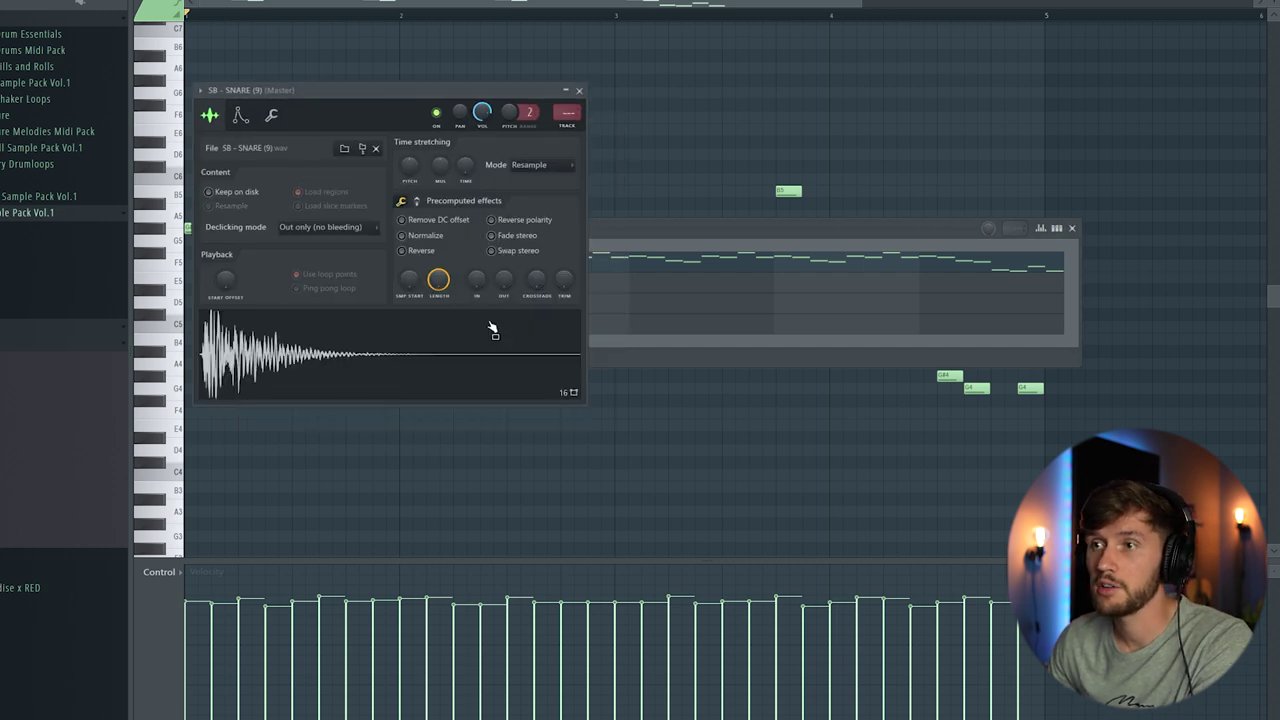
left_click(630, 237)
left_click(440, 323)
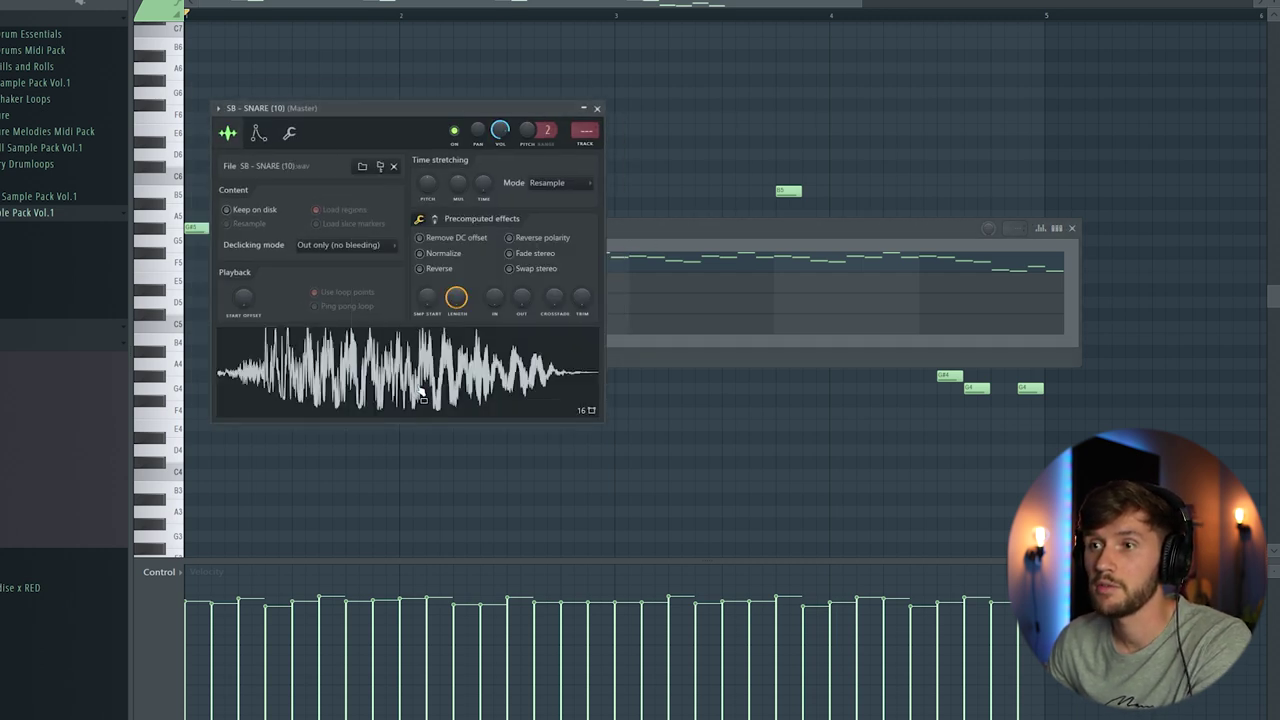
left_click(658, 235)
- Draw a four-bar SB - SNARE (6) pattern on C5 with two off-beat hits per half bar and a four-note fill at the end
key("F7")
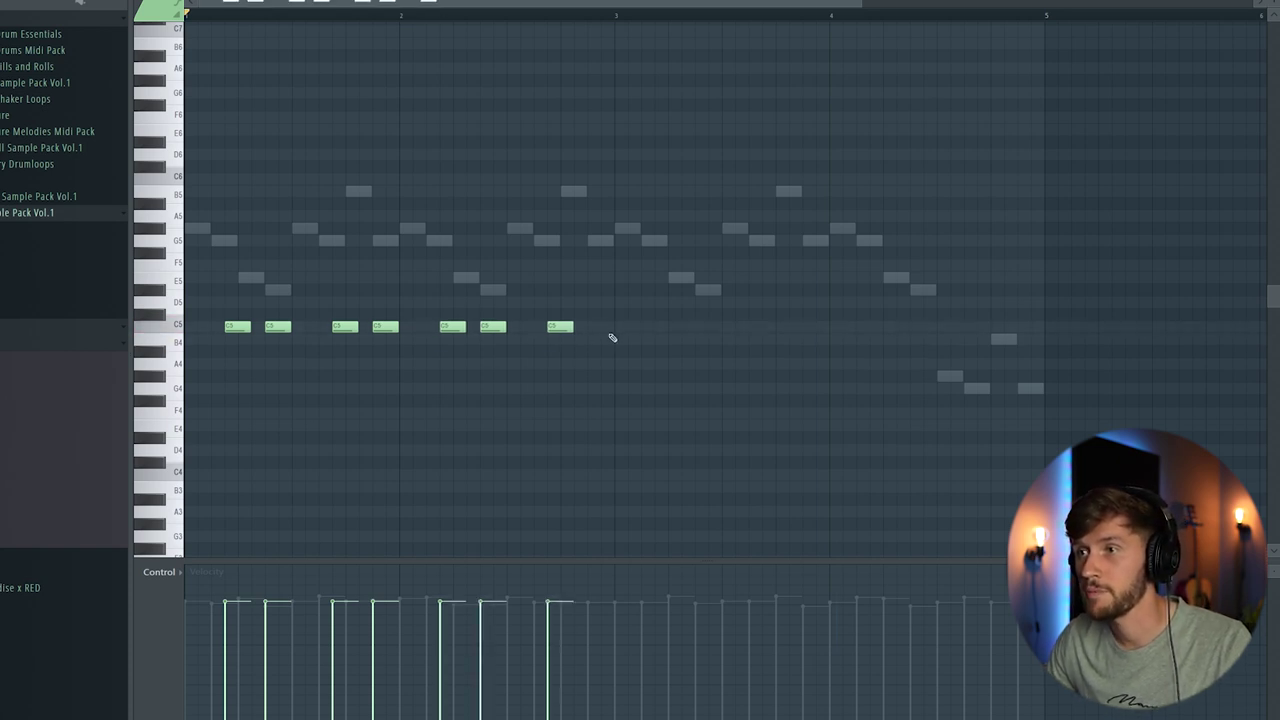
key("ctrl+b")
key("space")
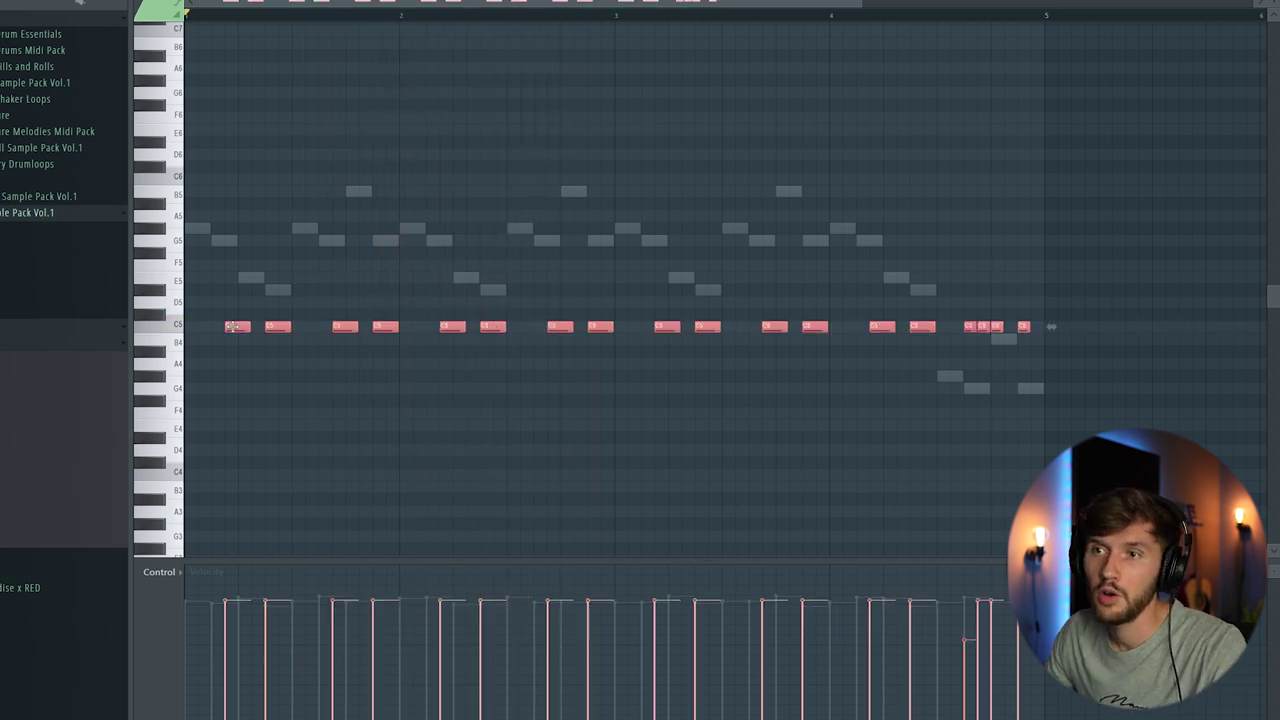
- Lower all SB - SNARE (6) notes two semitones to A#4 and play the pattern
left_click_drag(232, 327, 234, 354)
key("space")
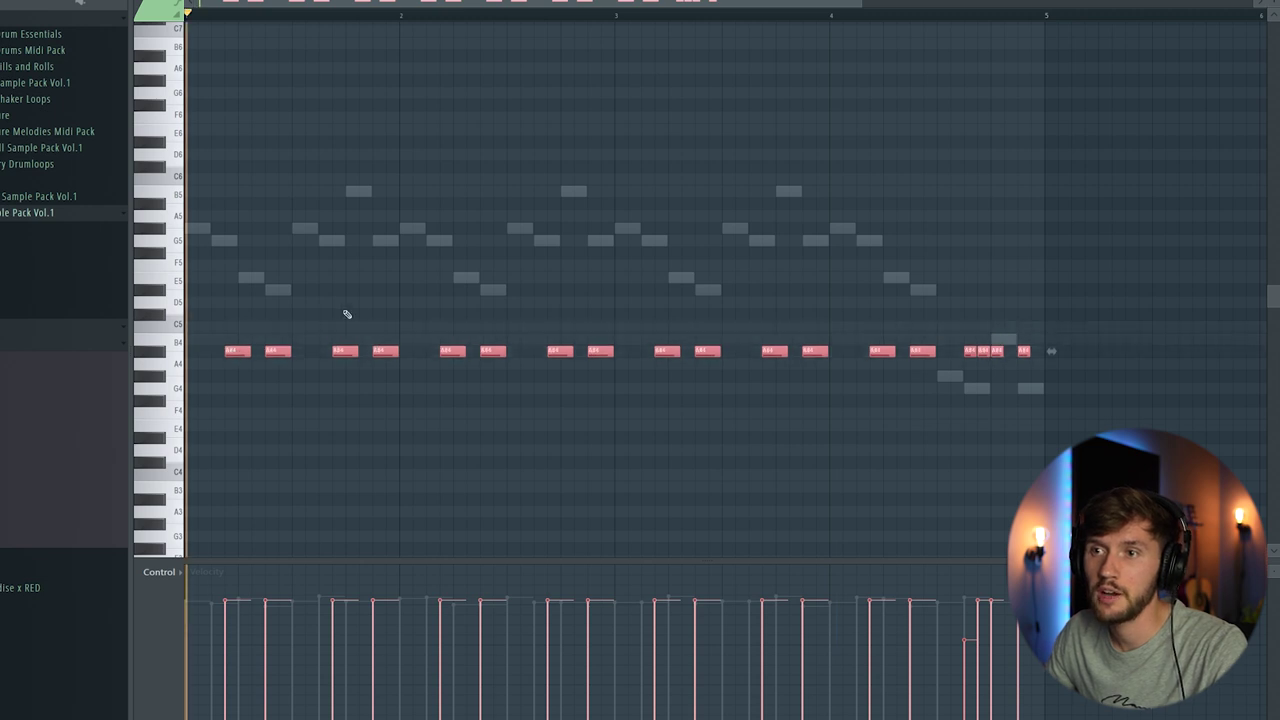
left_click(495, 290, "ctrl")
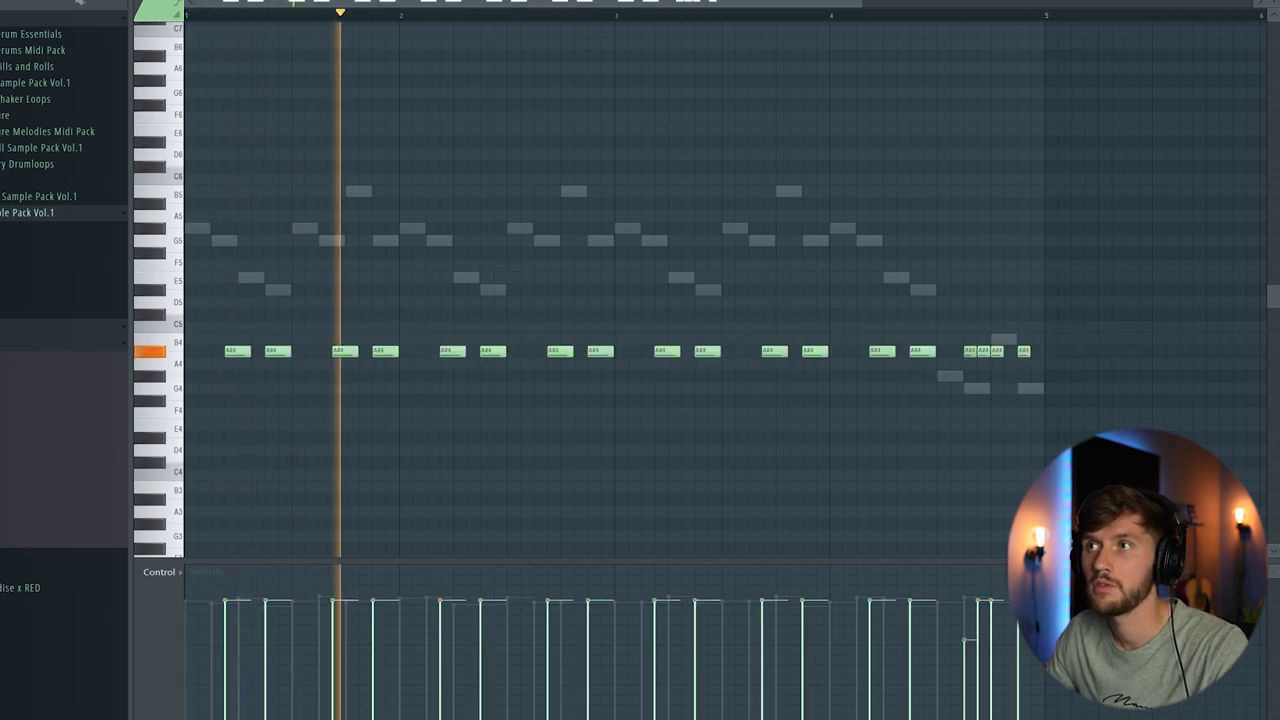
- Tighten the tail of SB - SNARE (6) by adding a small fade-out to the sample
key("F6")
left_click(437, 282)
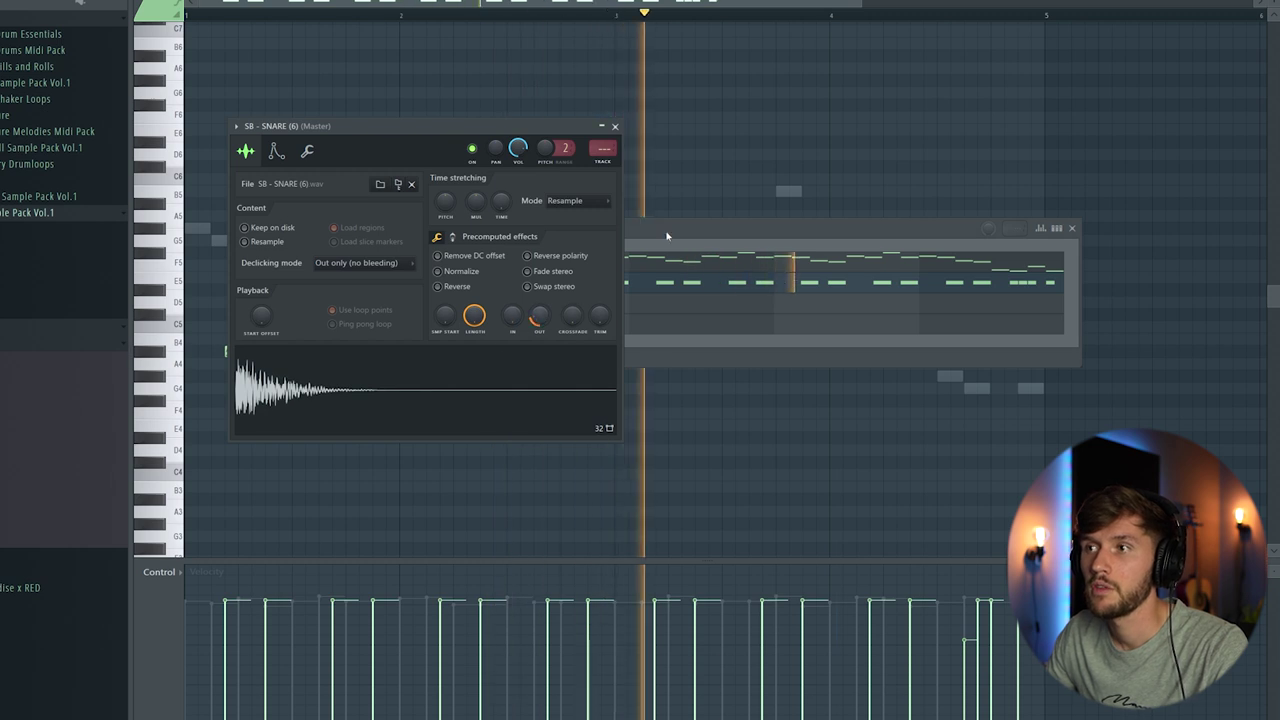
left_click(628, 238)
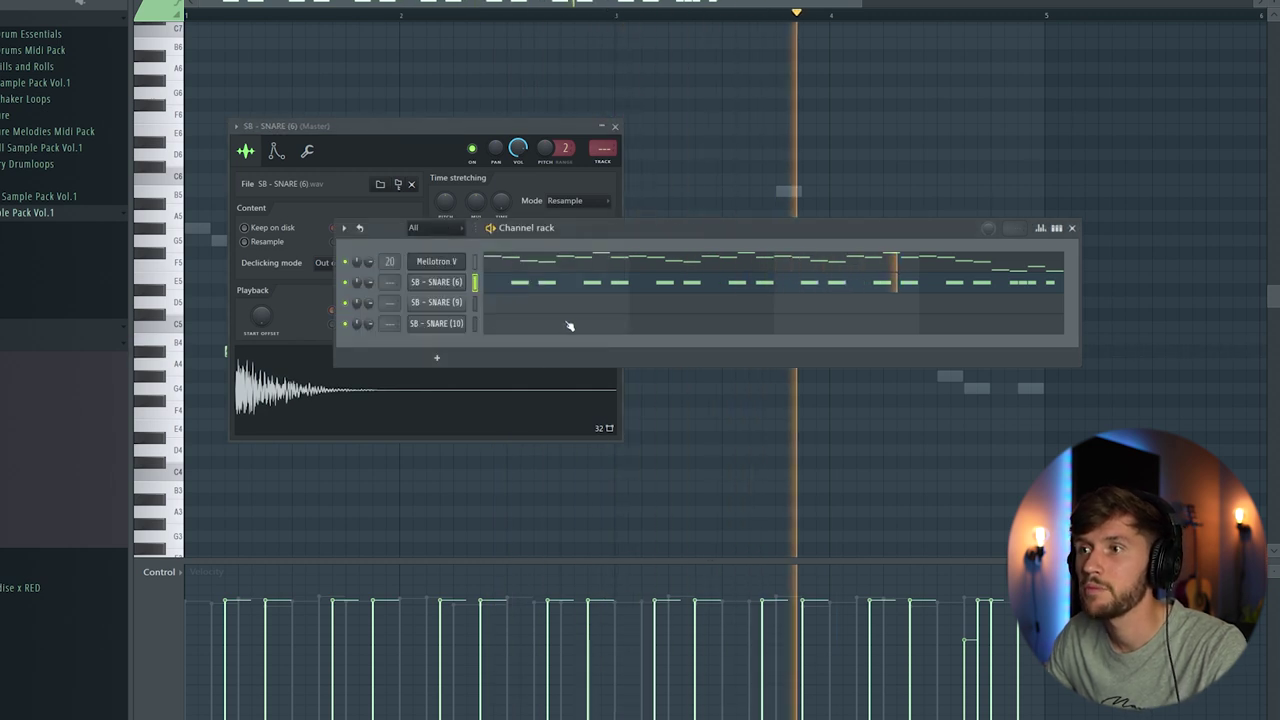
left_click(706, 6)
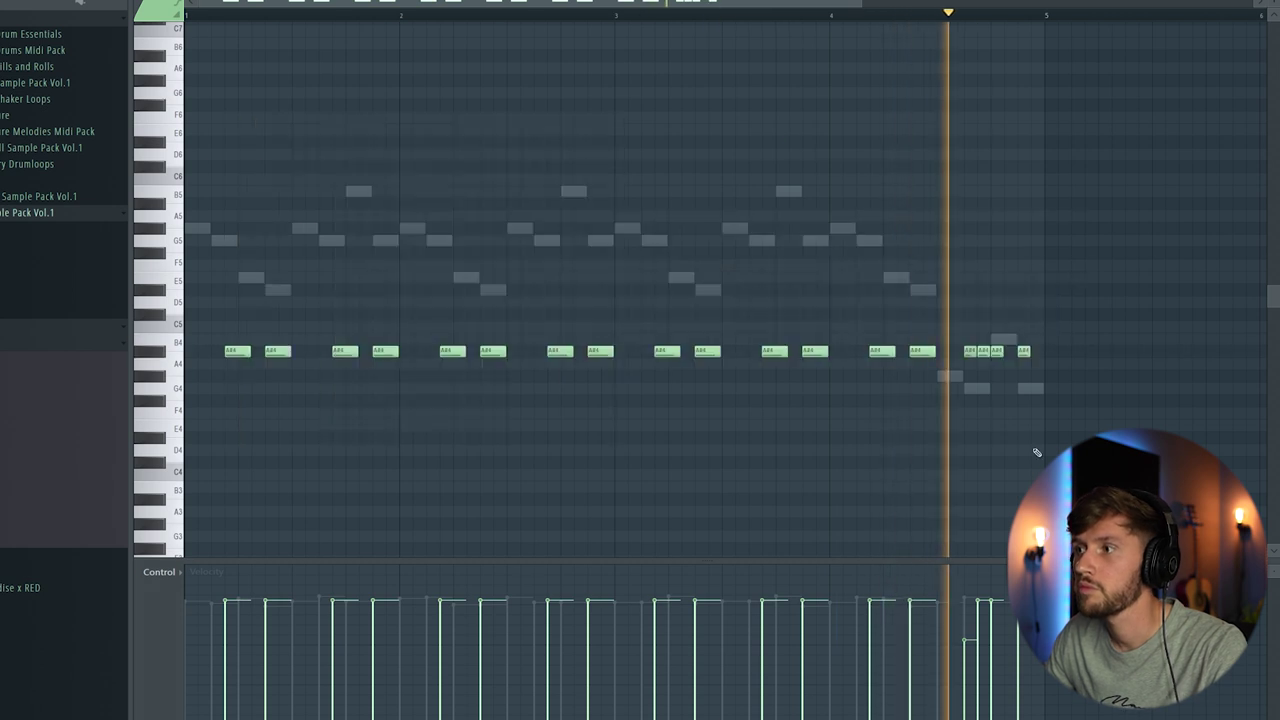
- Highlight the four fill notes at the end of the snare pattern for a closer look
key("space")
scroll(1018, 366, "down", 3)
left_click_drag(948, 173, 1063, 250)
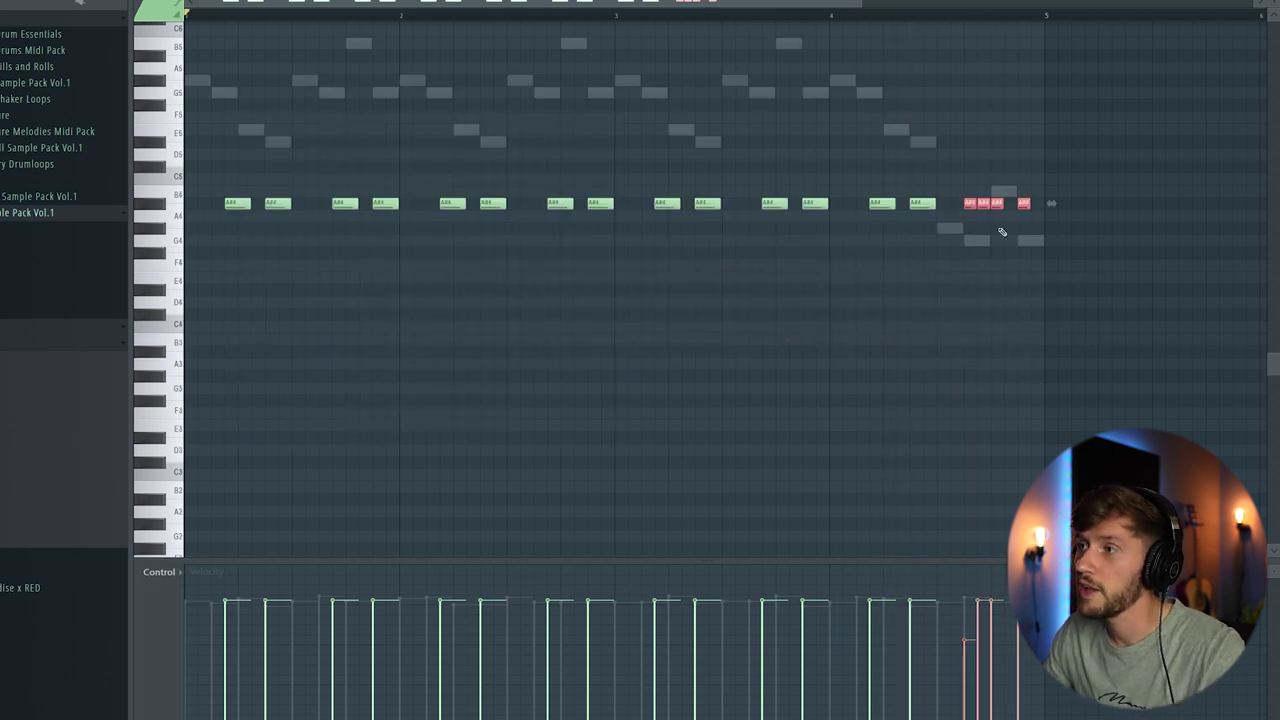
scroll(980, 240, "up", 1)
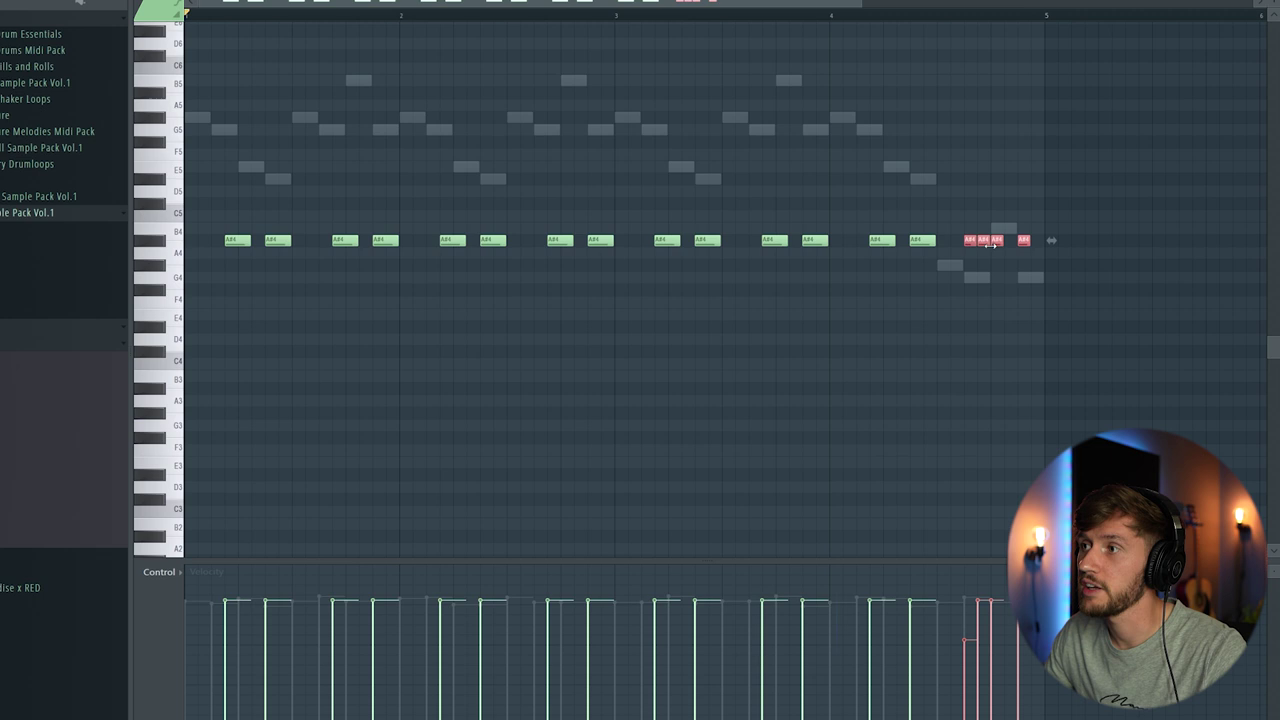
- Copy the entire snare pattern to SB - SNARE (9), raise it two semitones to C5 and play it back
key("F6")
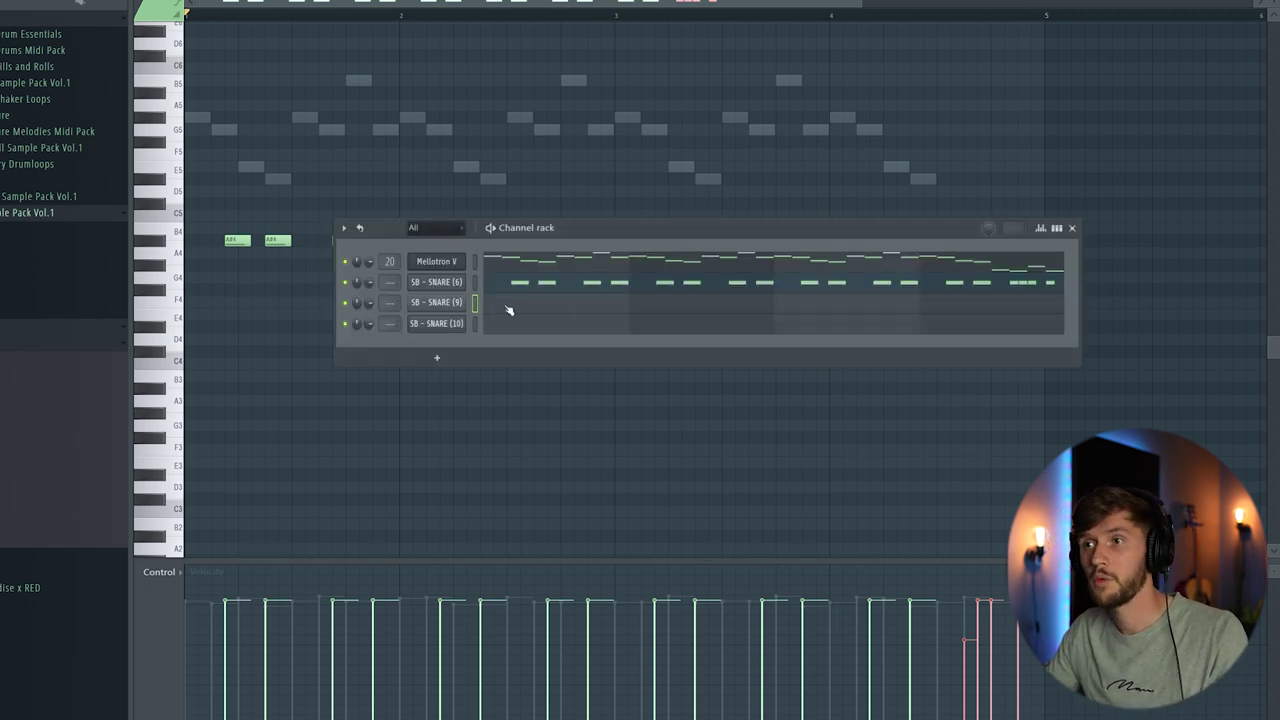
key("F6")
key("ctrl+a")
key("space")
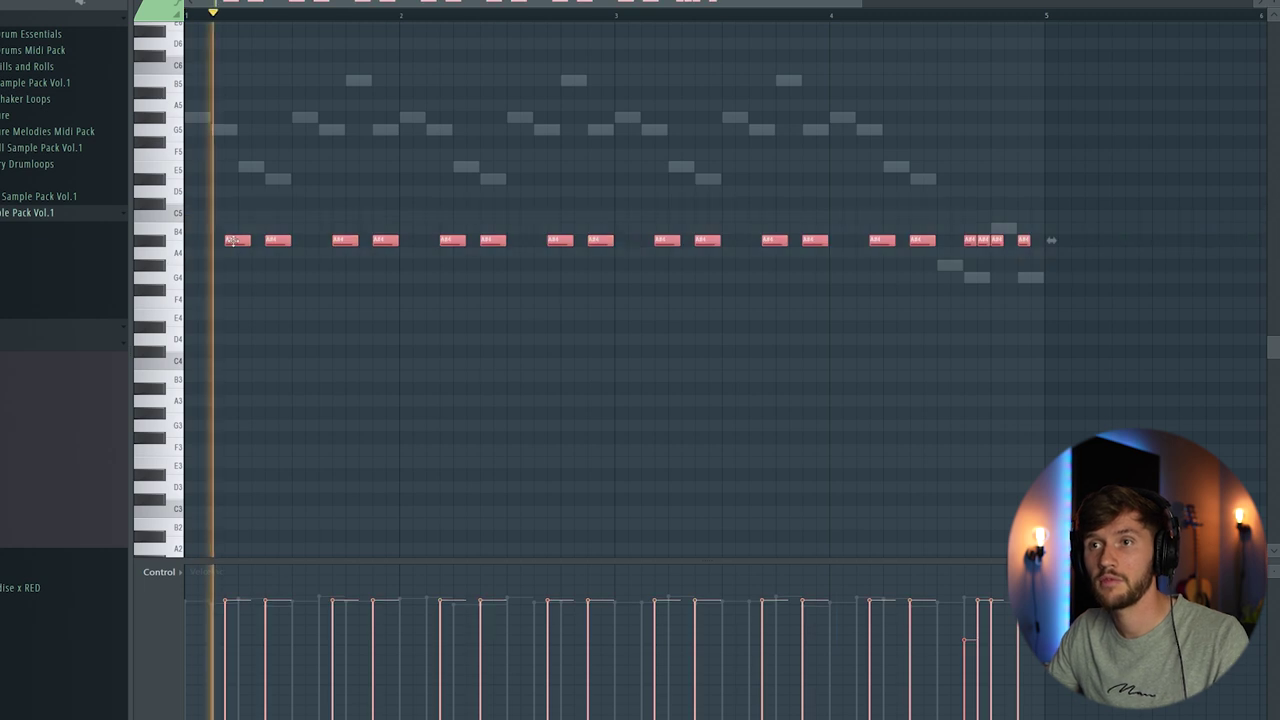
left_click_drag(232, 240, 231, 215)
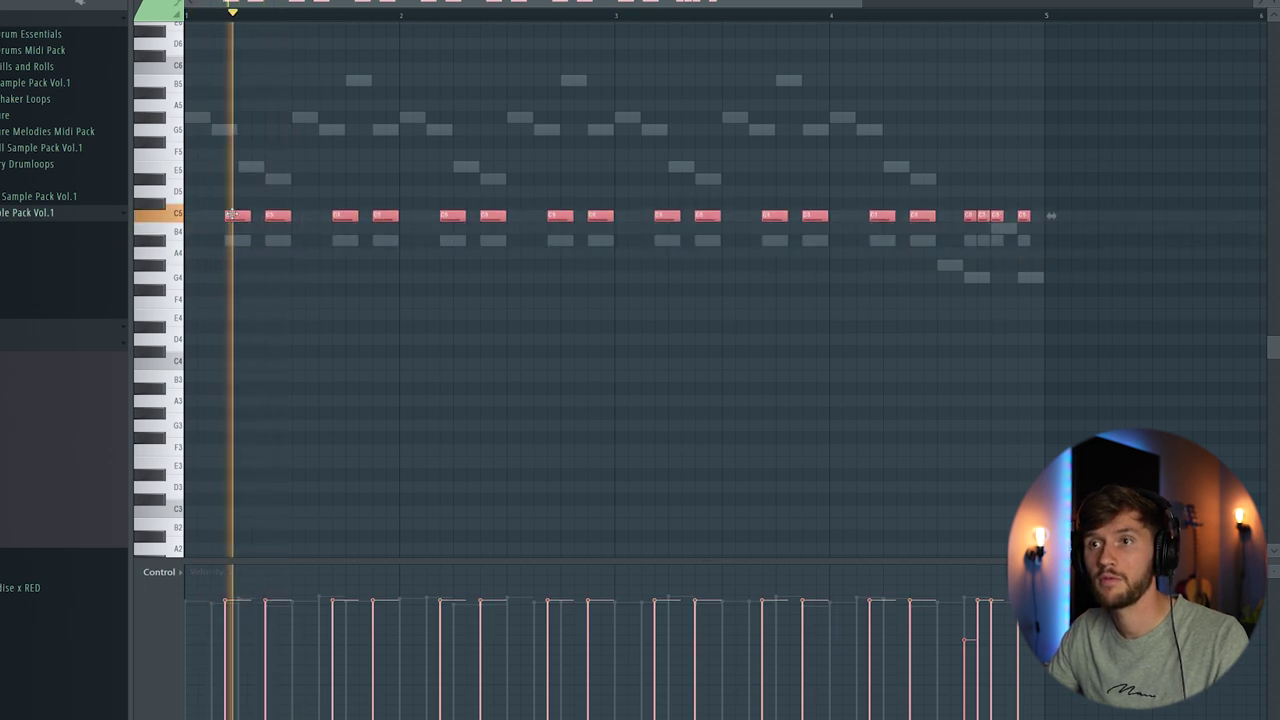
key("space")
key("ctrl+d")
key("space")
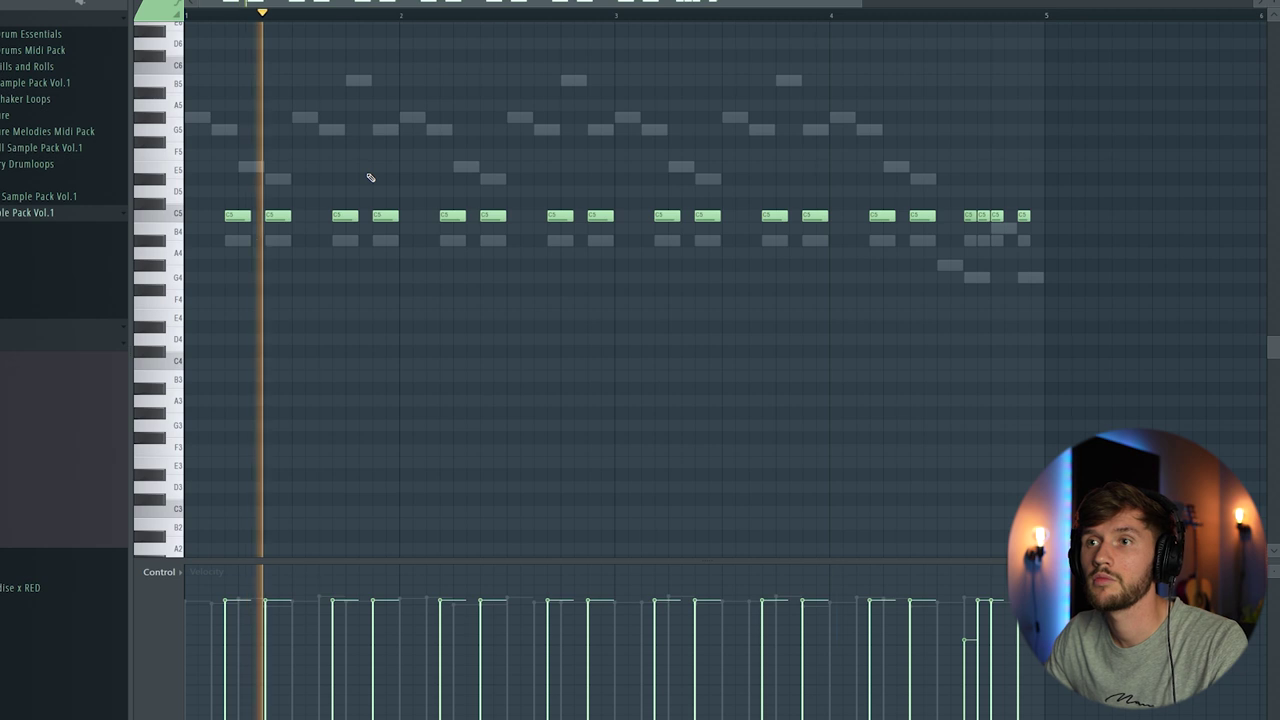
key("F6")
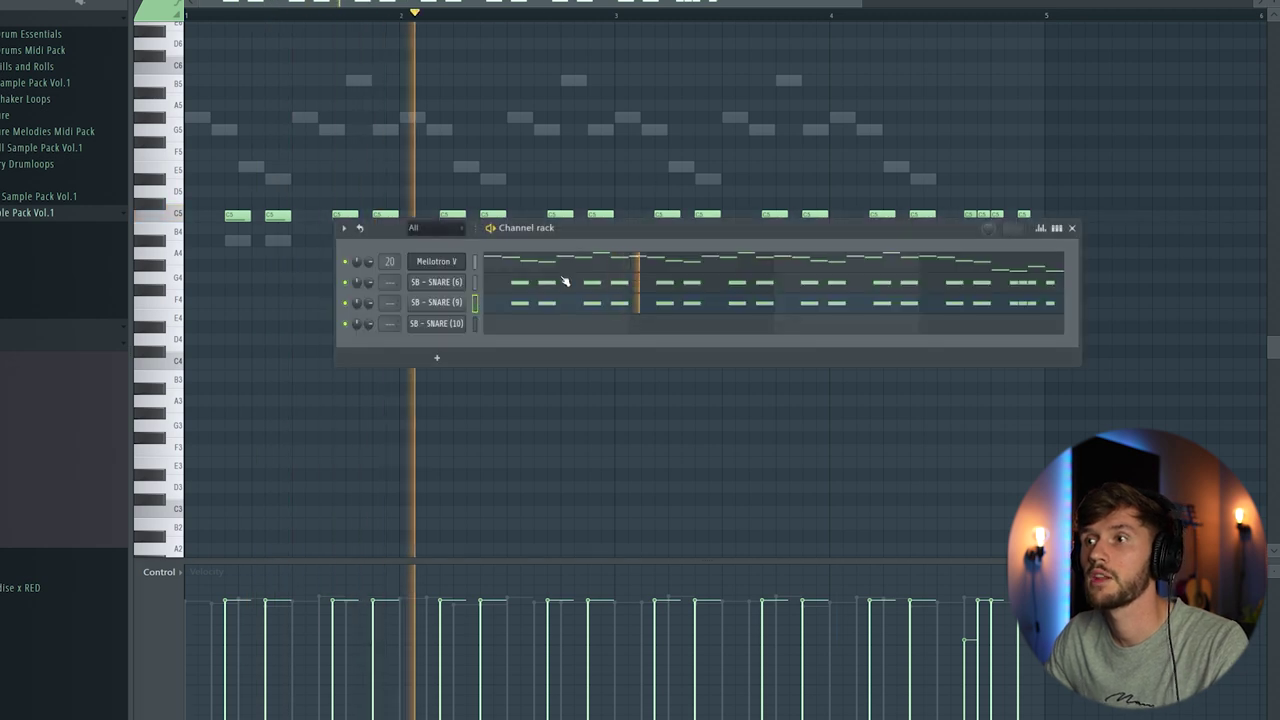
- Copy the snare pattern to SB - SNARE (10) at C5 and listen to the three layered snares together
left_click(476, 323)
key("ctrl+v")
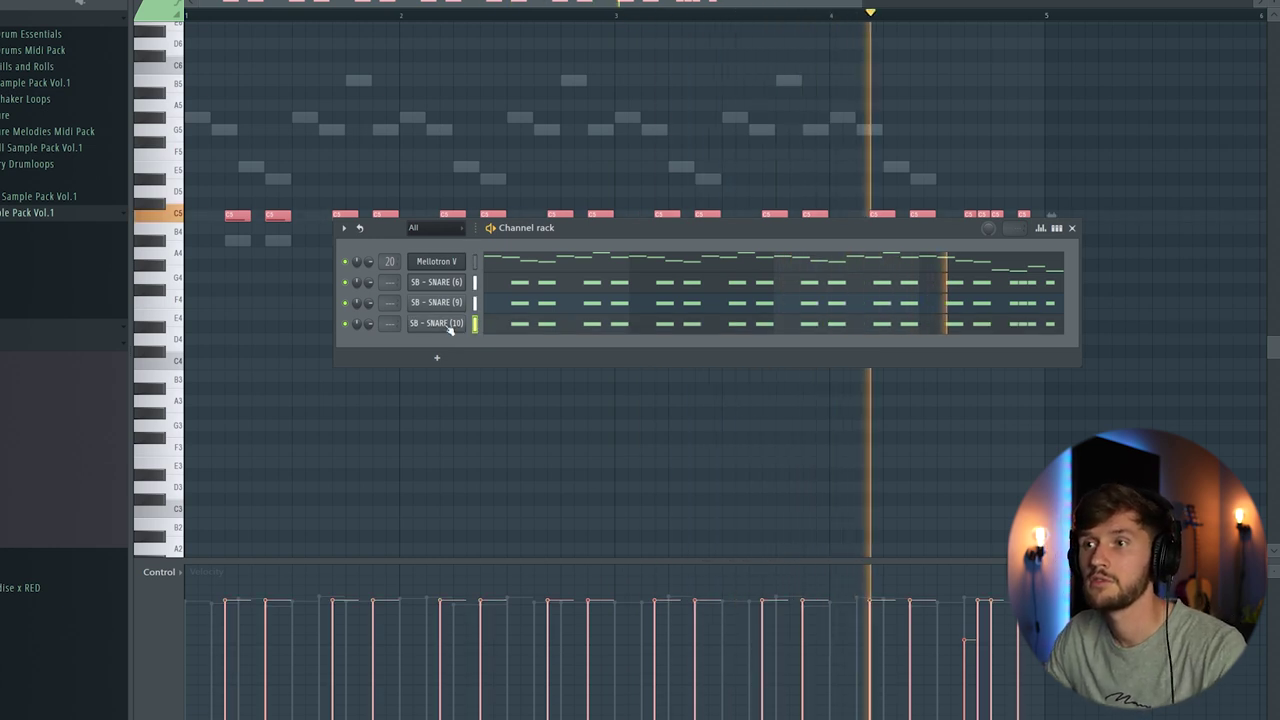
left_click(560, 326)
scroll(530, 312, "up", 2)
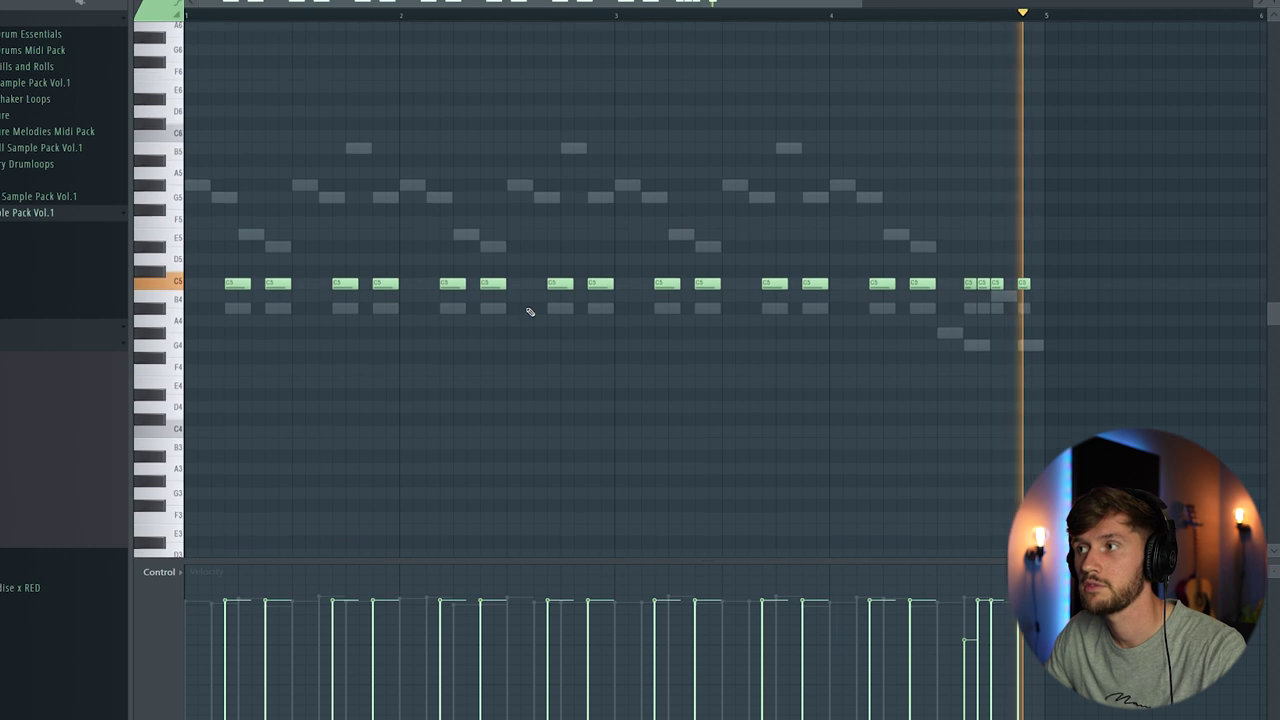
key("space")
- Route SB - SNARE (6), SB - SNARE (9) and SB - SNARE (10) to mixer tracks 11, 12 and 13
key("F6")
key("F9")
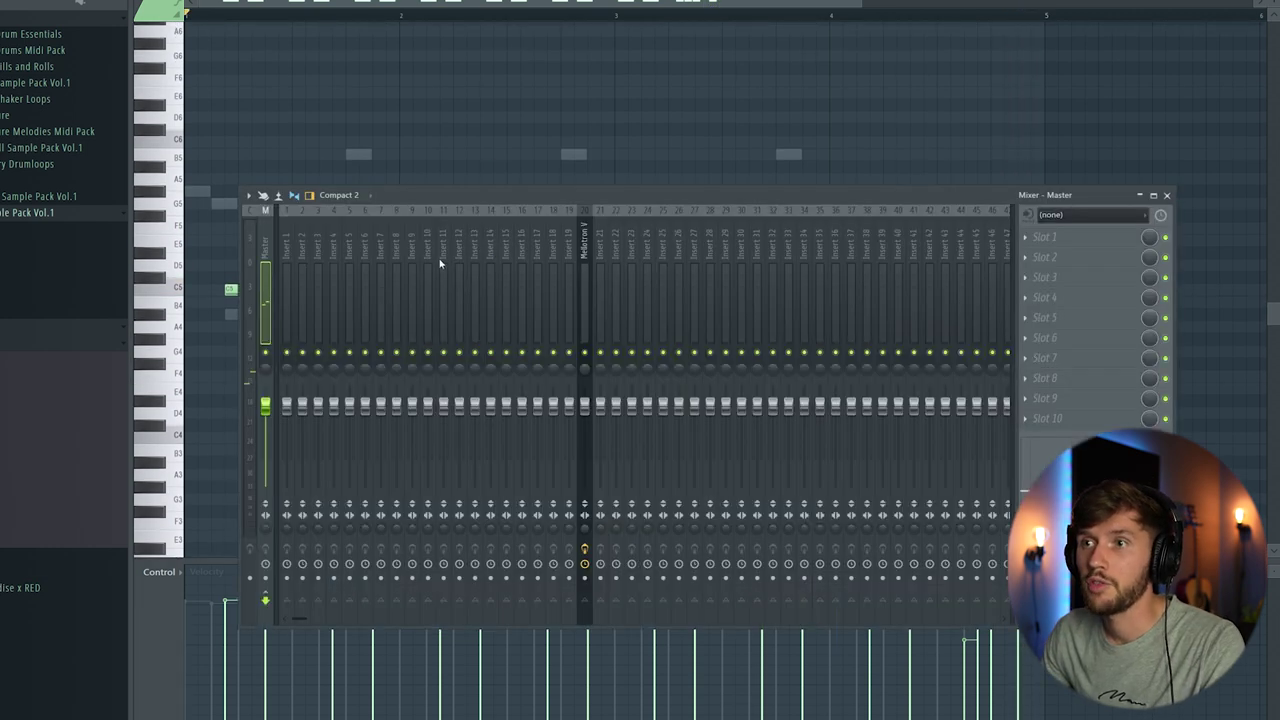
right_click(445, 247)
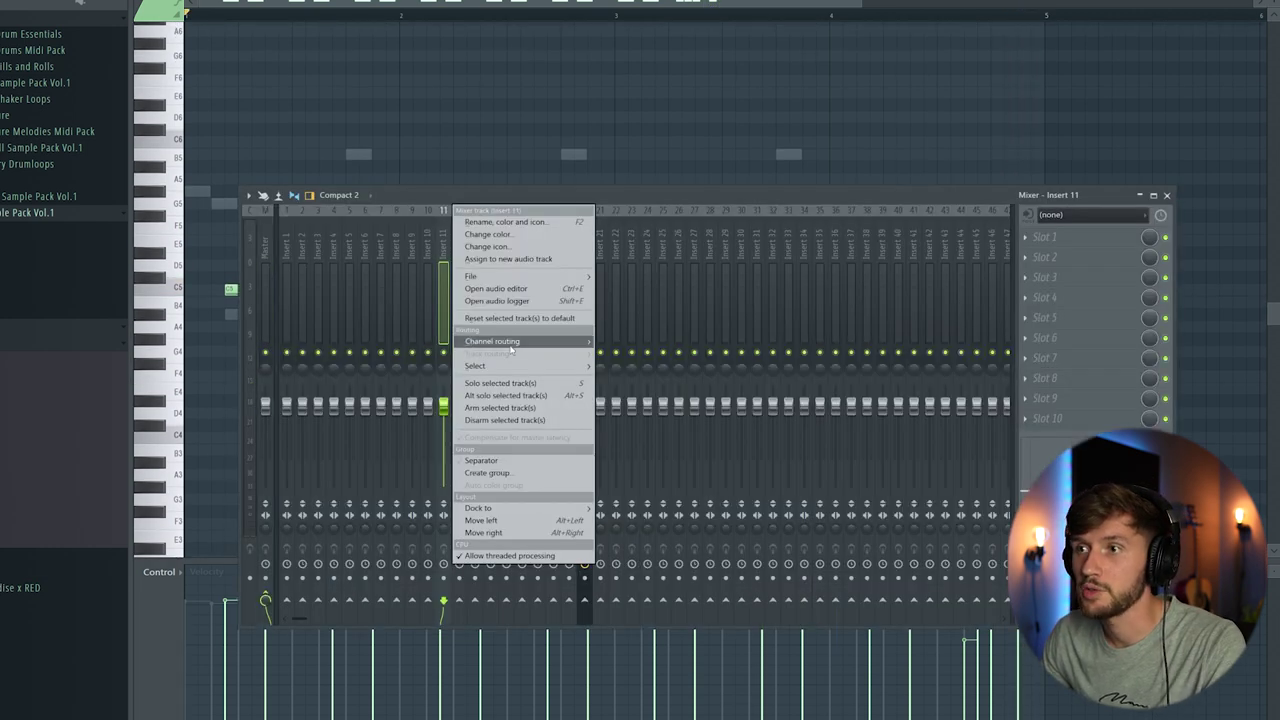
mouse_move(515, 345)
left_click(640, 345)
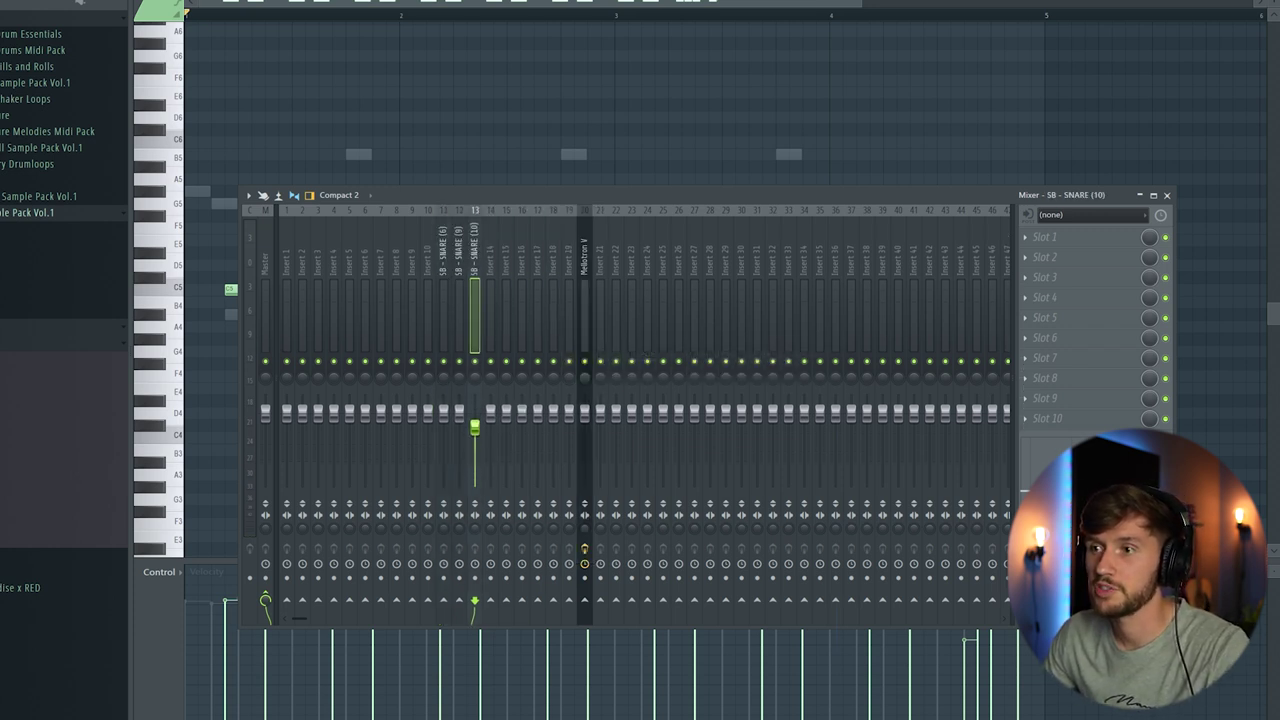
- Lower the mixer volumes of SB - SNARE (9) and SB - SNARE (10) while the loop plays, keeping SB - SNARE (10) the lowest
key("space")
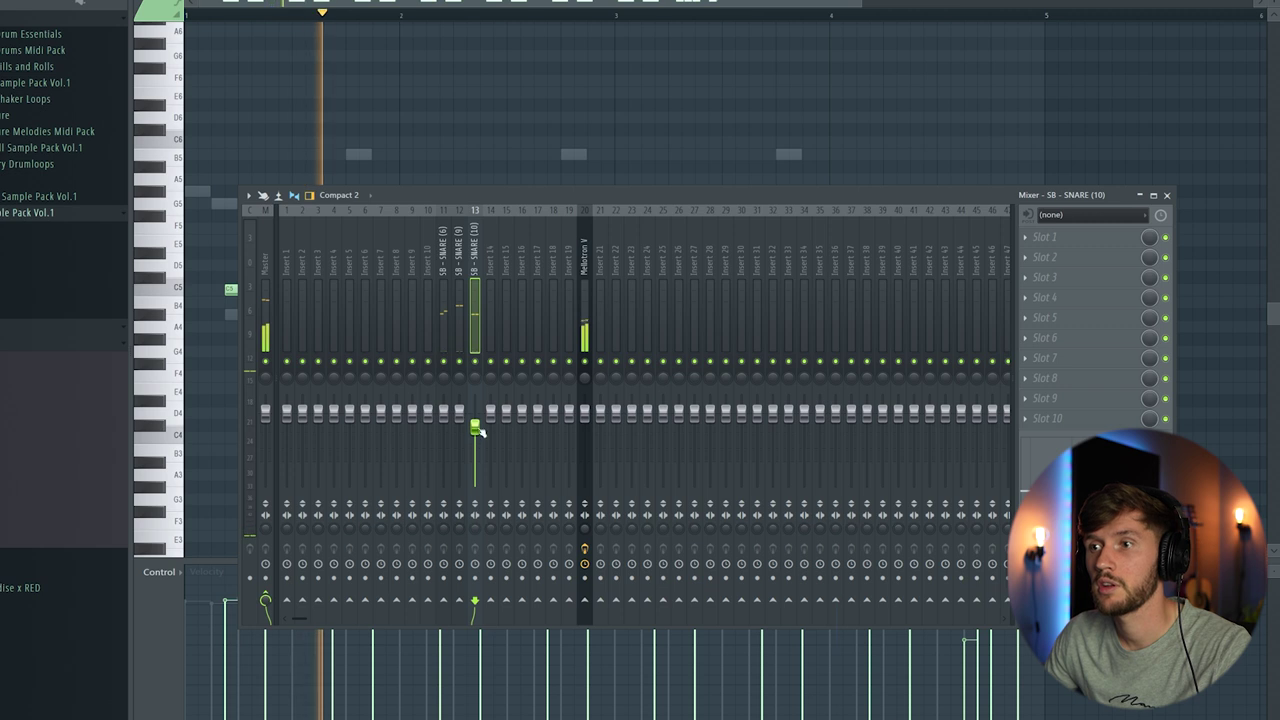
left_click_drag(459, 412, 475, 434)
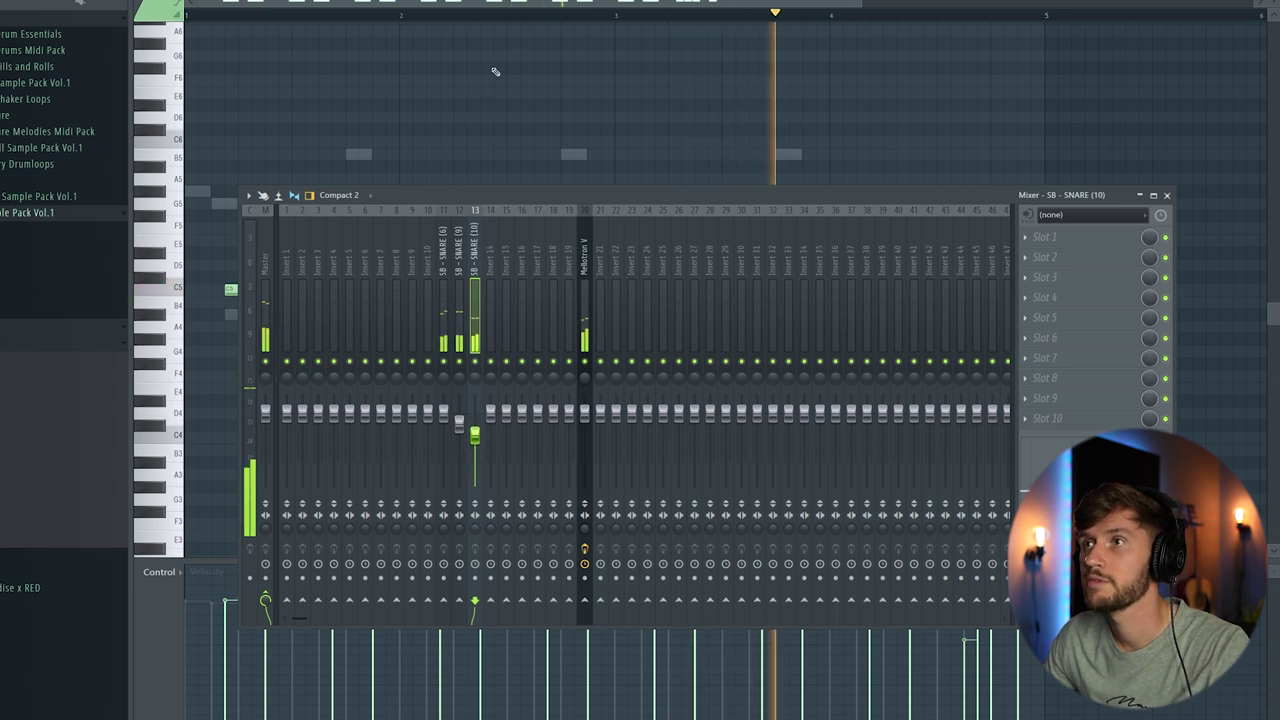
key("F9")
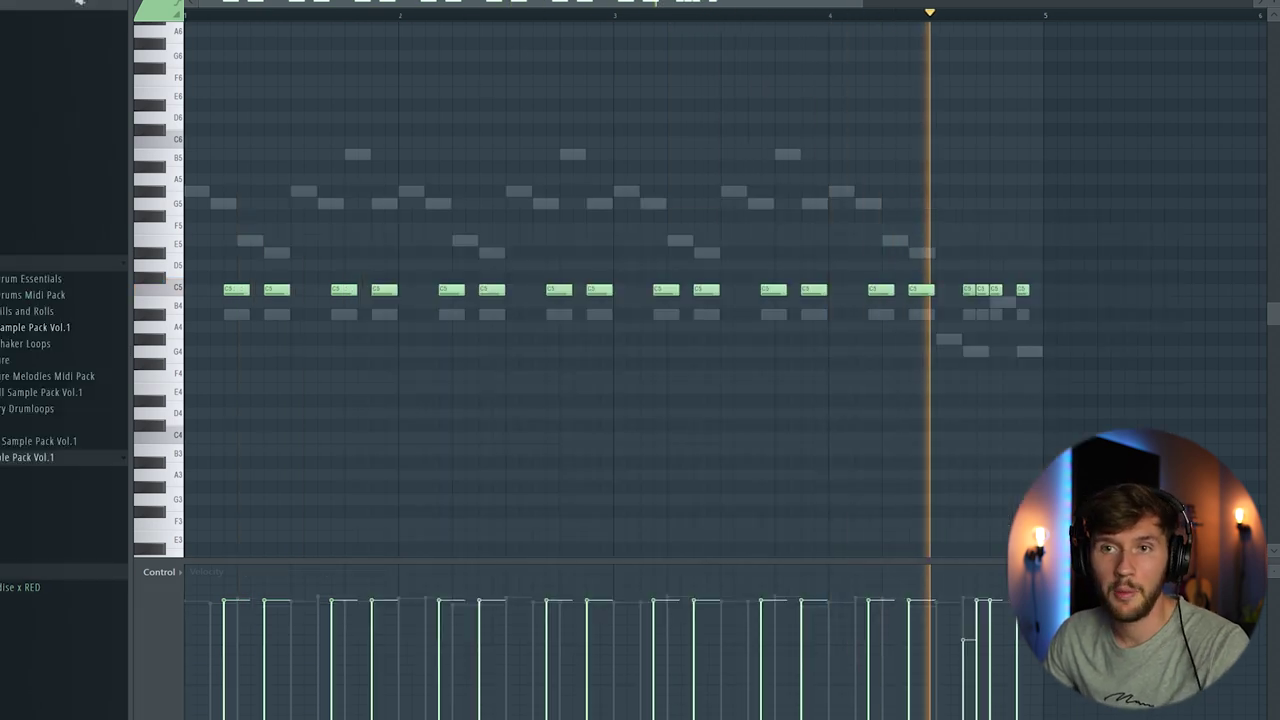
key("space")
- Add SB - REGULAR KICK (4) from the Latin pack and place a C5 note on every beat across four bars
left_click(142, 323)
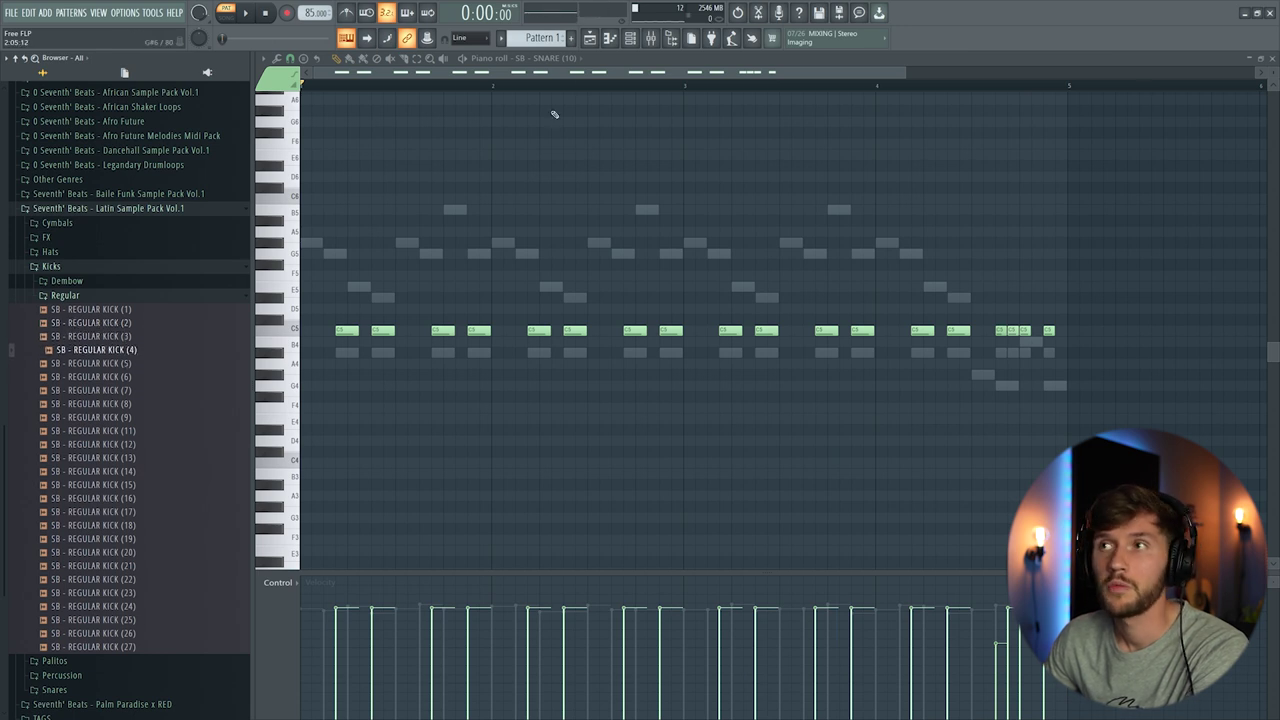
left_click(631, 42)
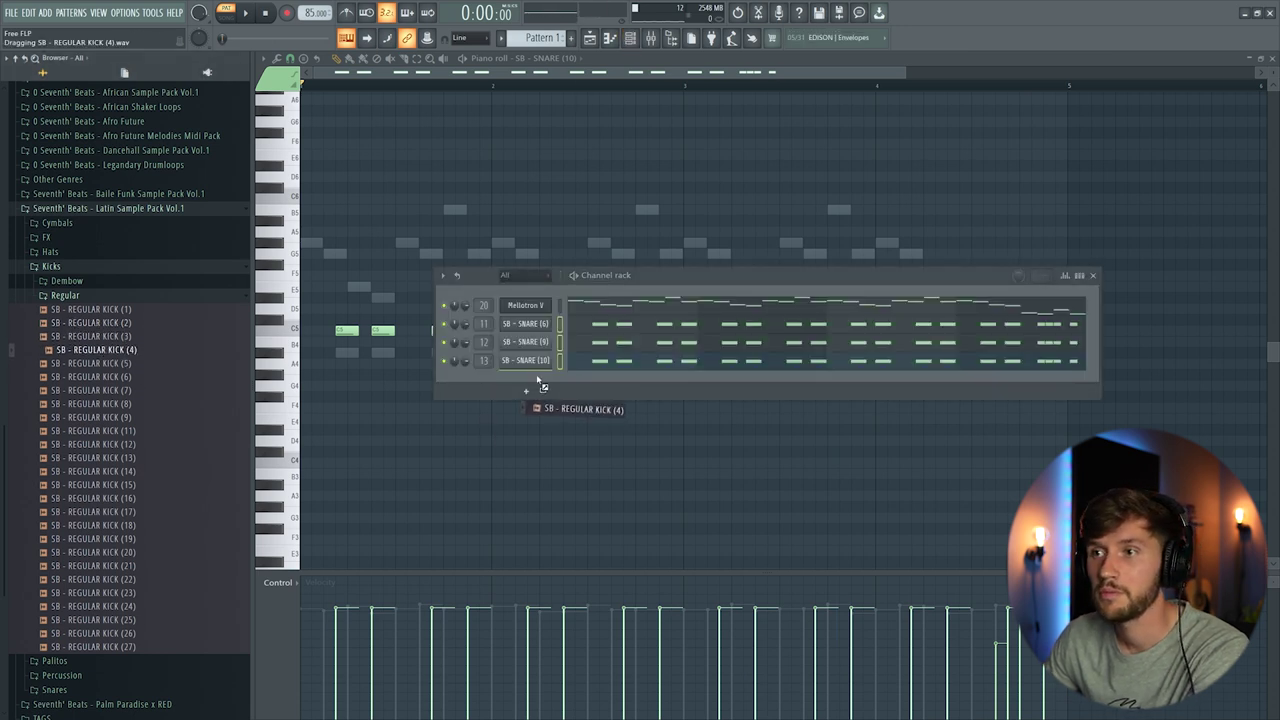
left_click(455, 330)
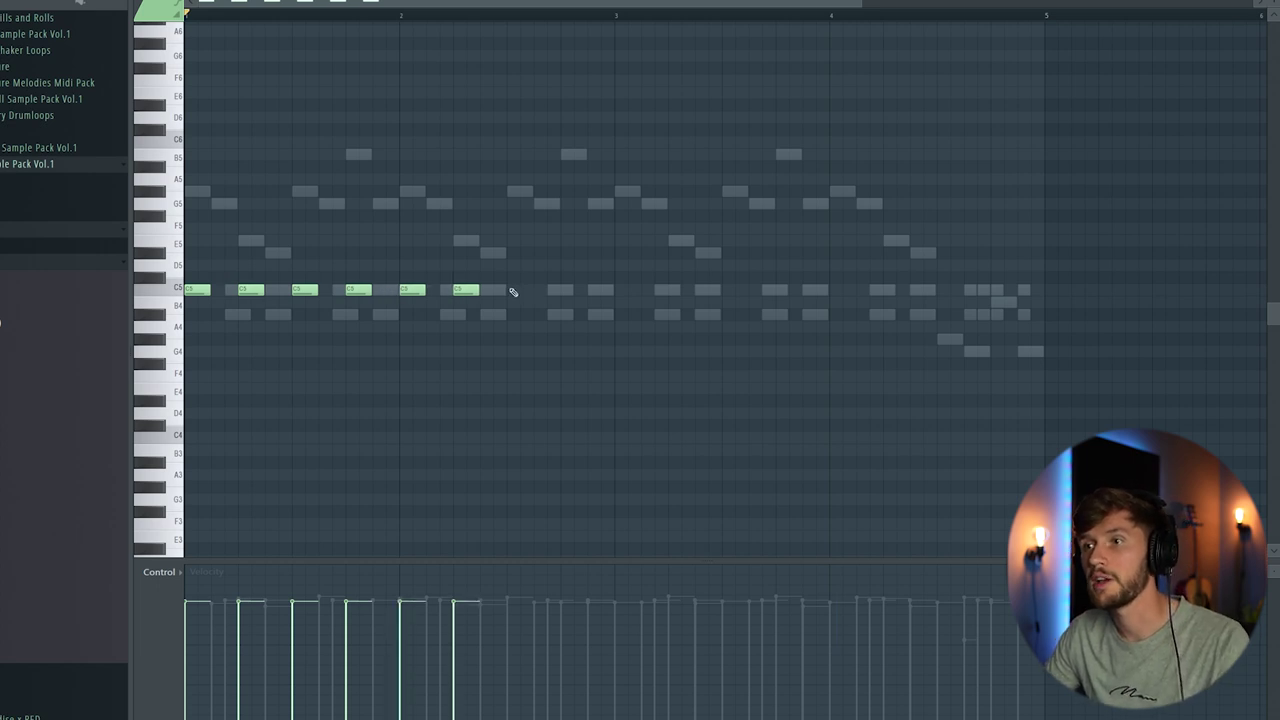
key("ctrl+a")
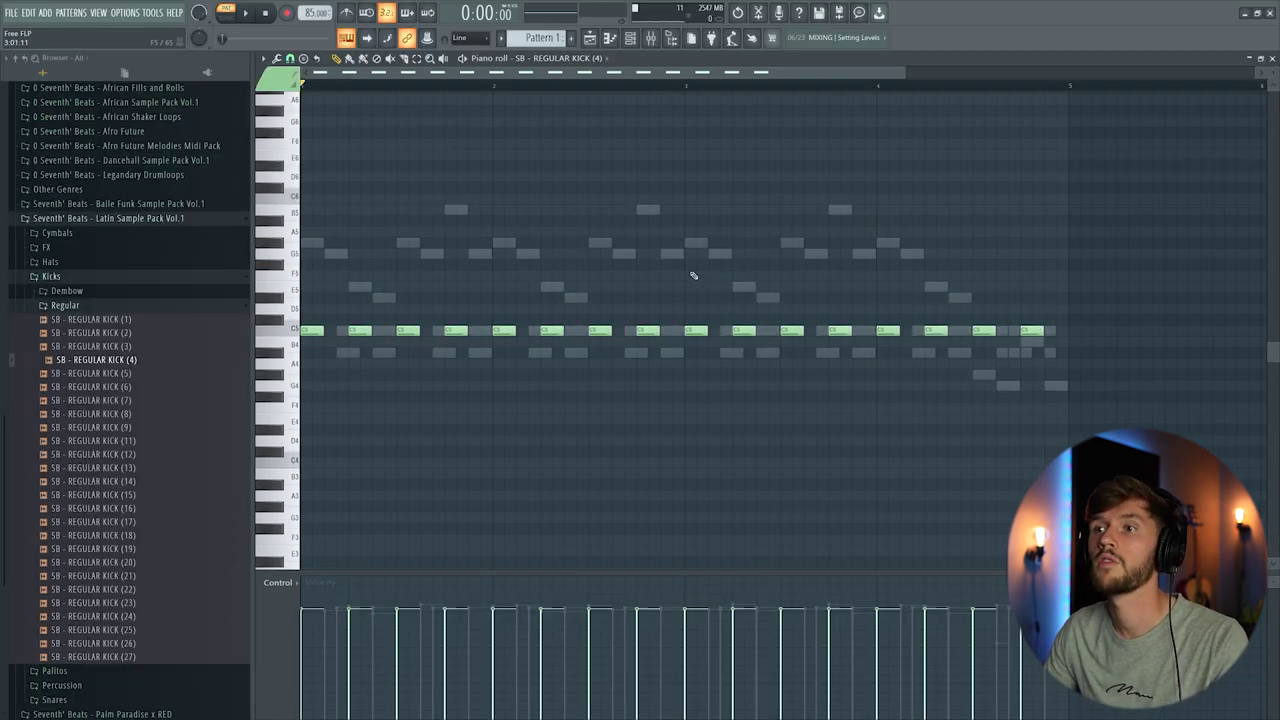
key("space")
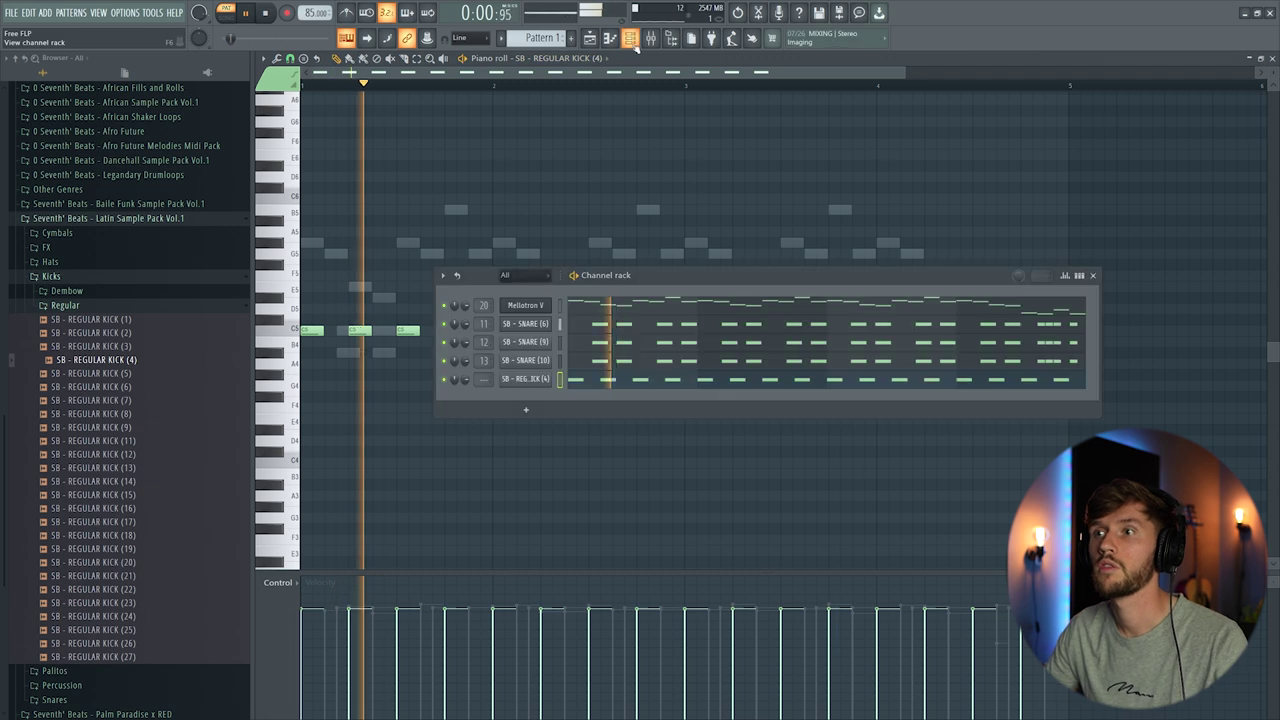
- Audition the Latin pack's Dembow kicks and add SB - DEMBOW KICK (4) as a new channel below the regular kick
key("F6")
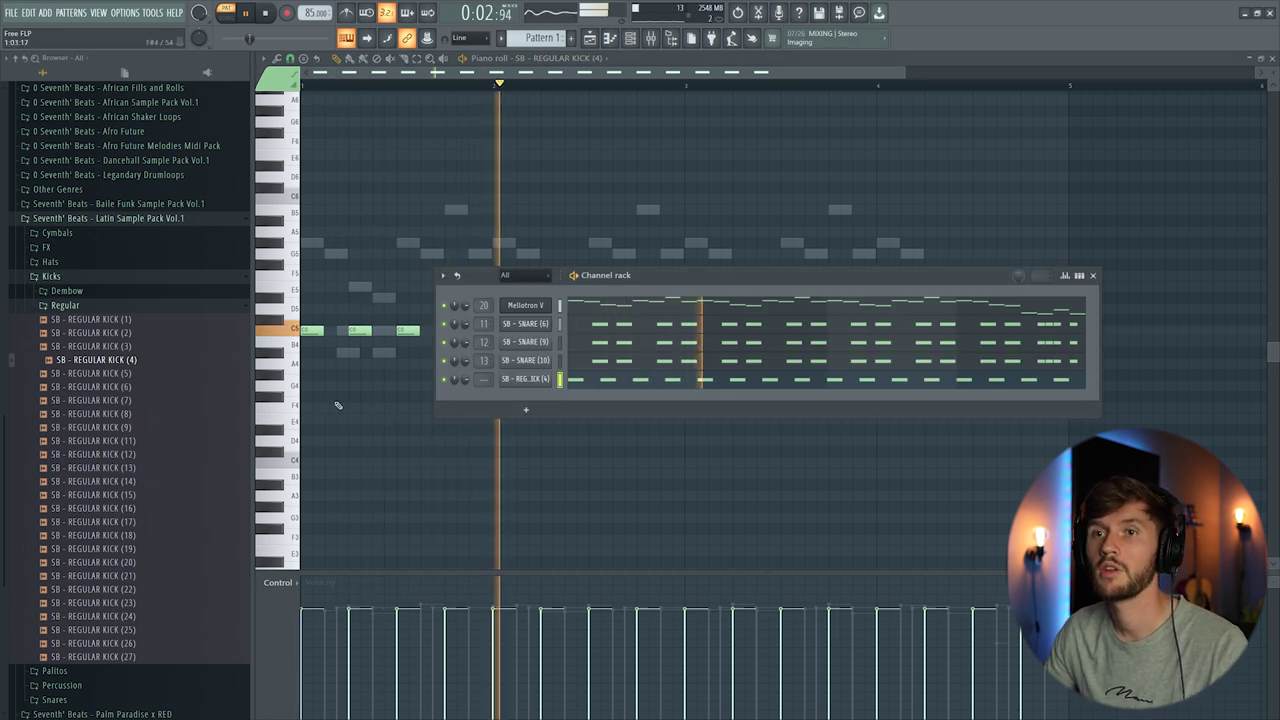
left_click(100, 305)
left_click(120, 524)
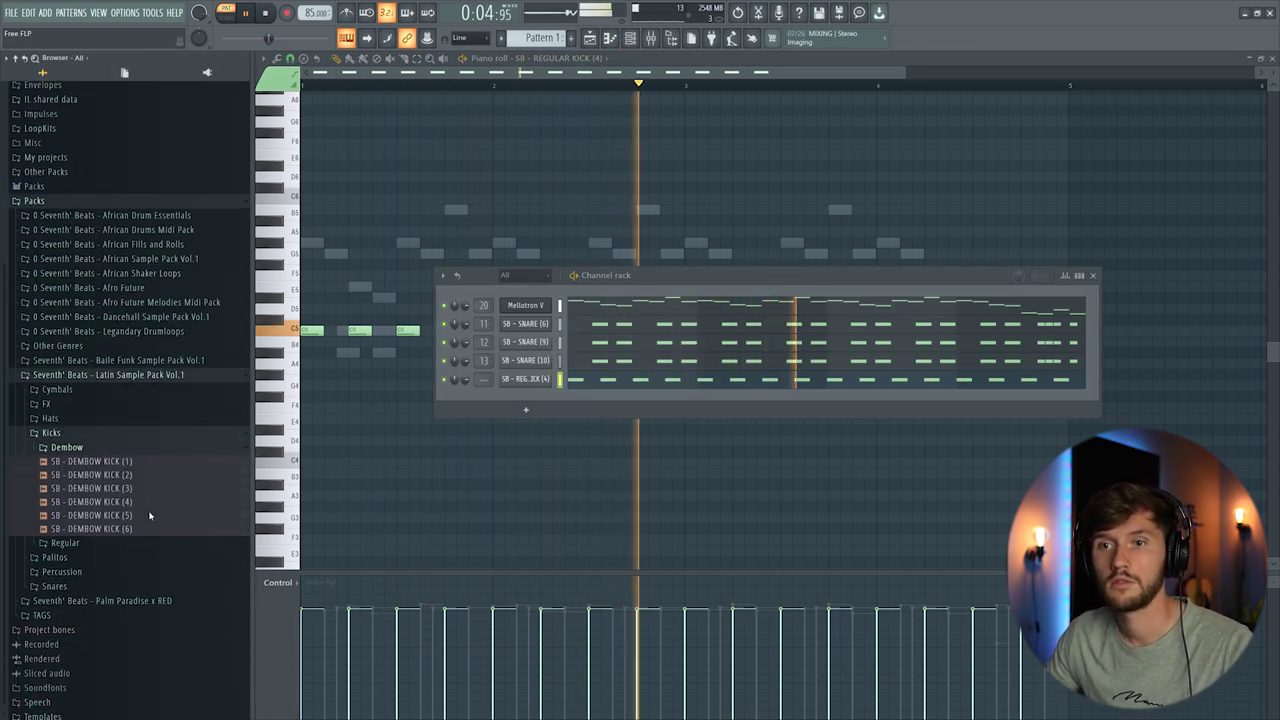
key("space")
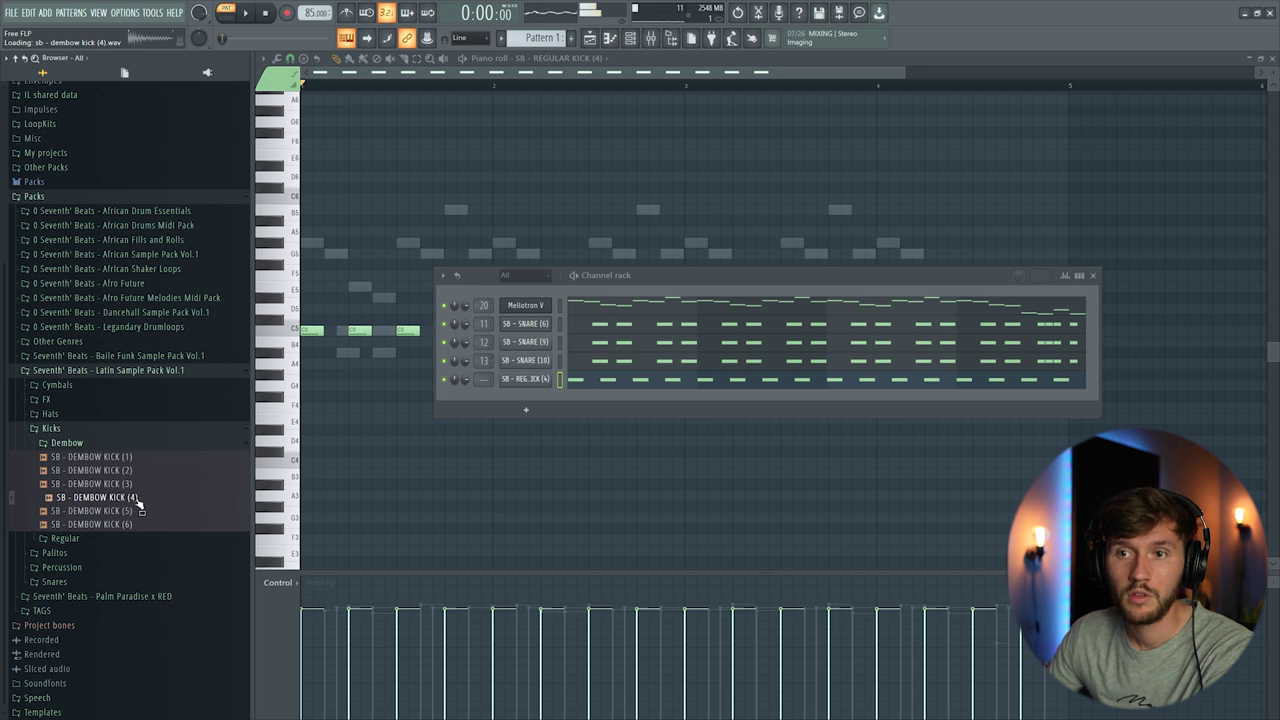
left_click_drag(541, 403, 525, 380)
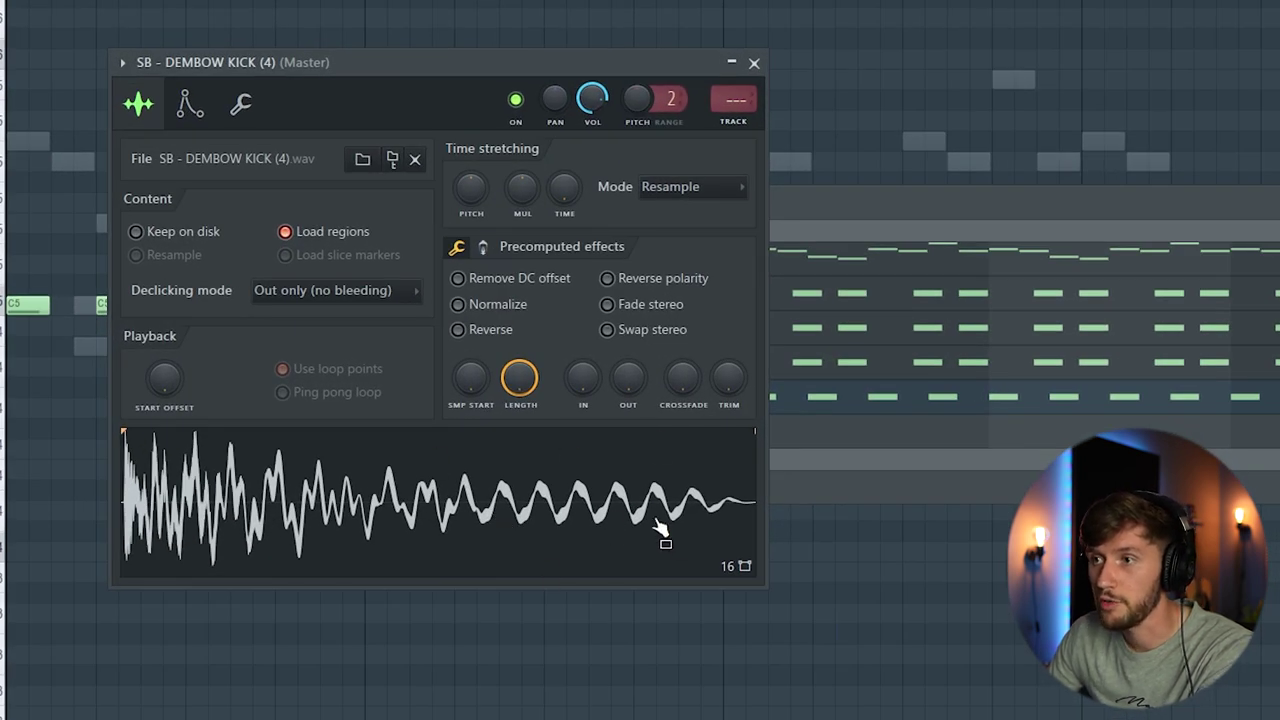
- Shorten the tail of SB - DEMBOW KICK (4) with a fade-out of about half
left_click_drag(628, 377, 628, 350)
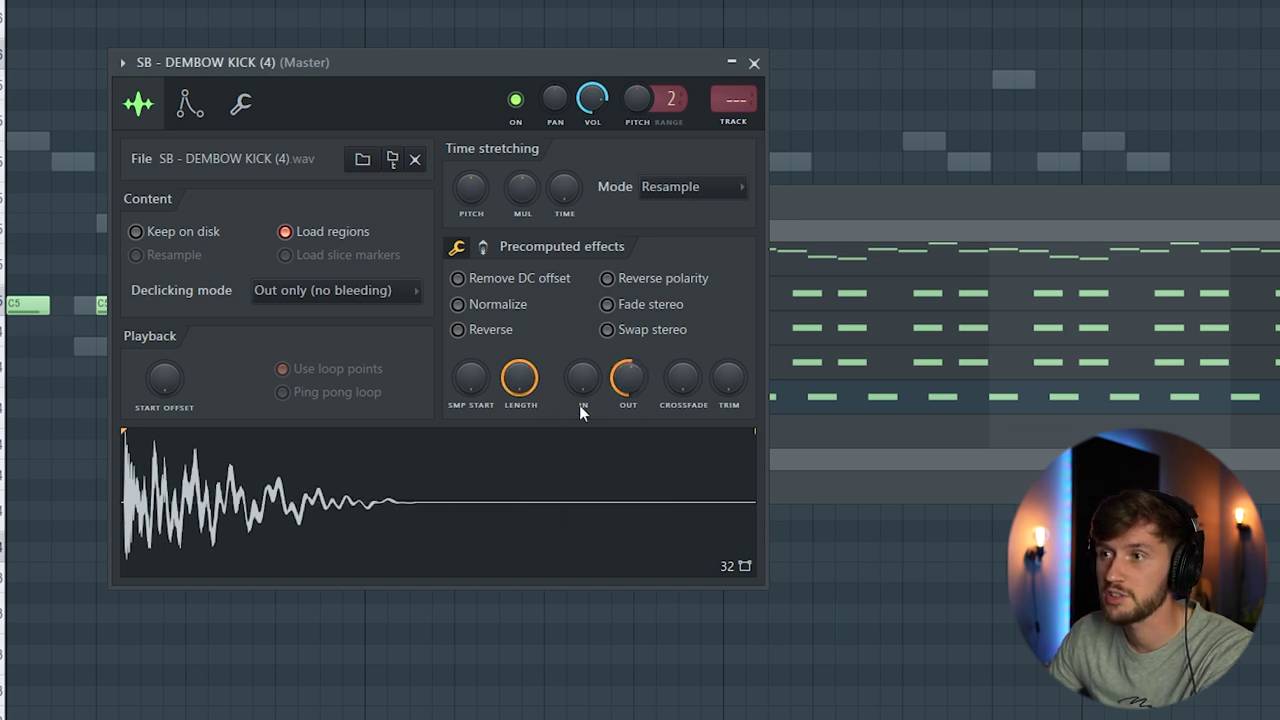
left_click_drag(629, 372, 633, 384)
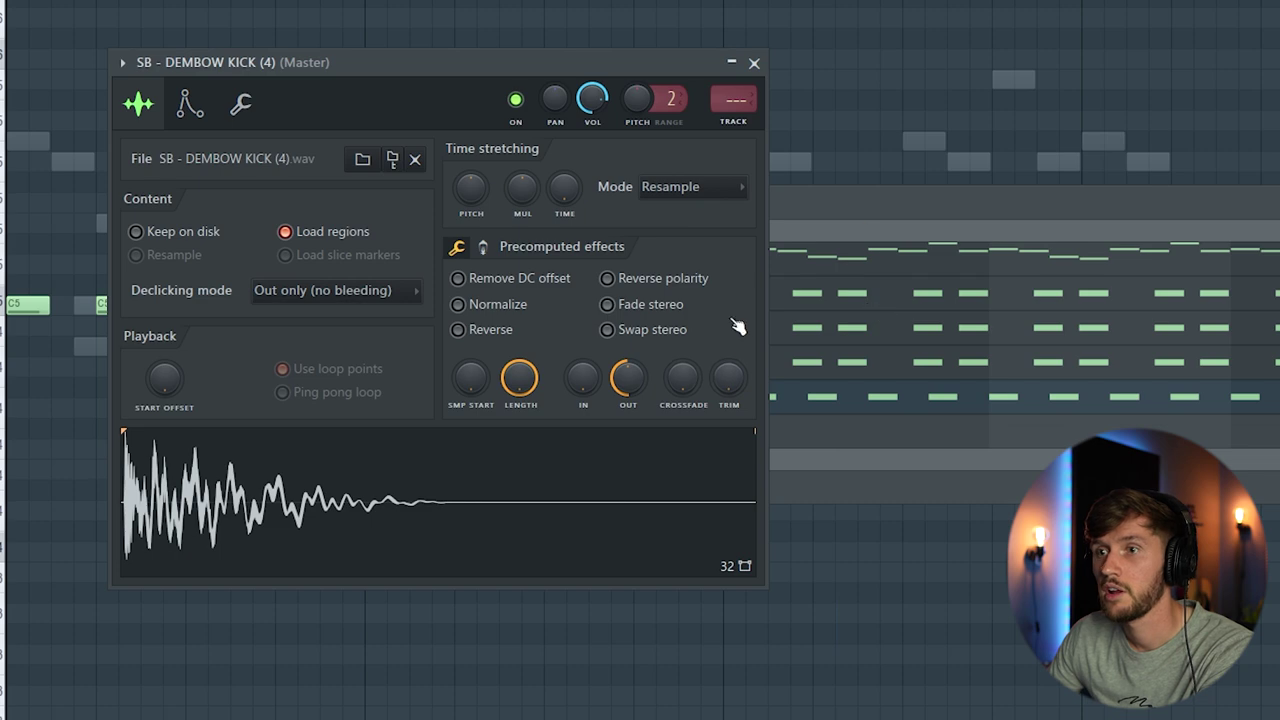
- Drop the final kick note, copy the regular kick pattern to SB - DEMBOW KICK (4) and play it back
left_click(790, 431)
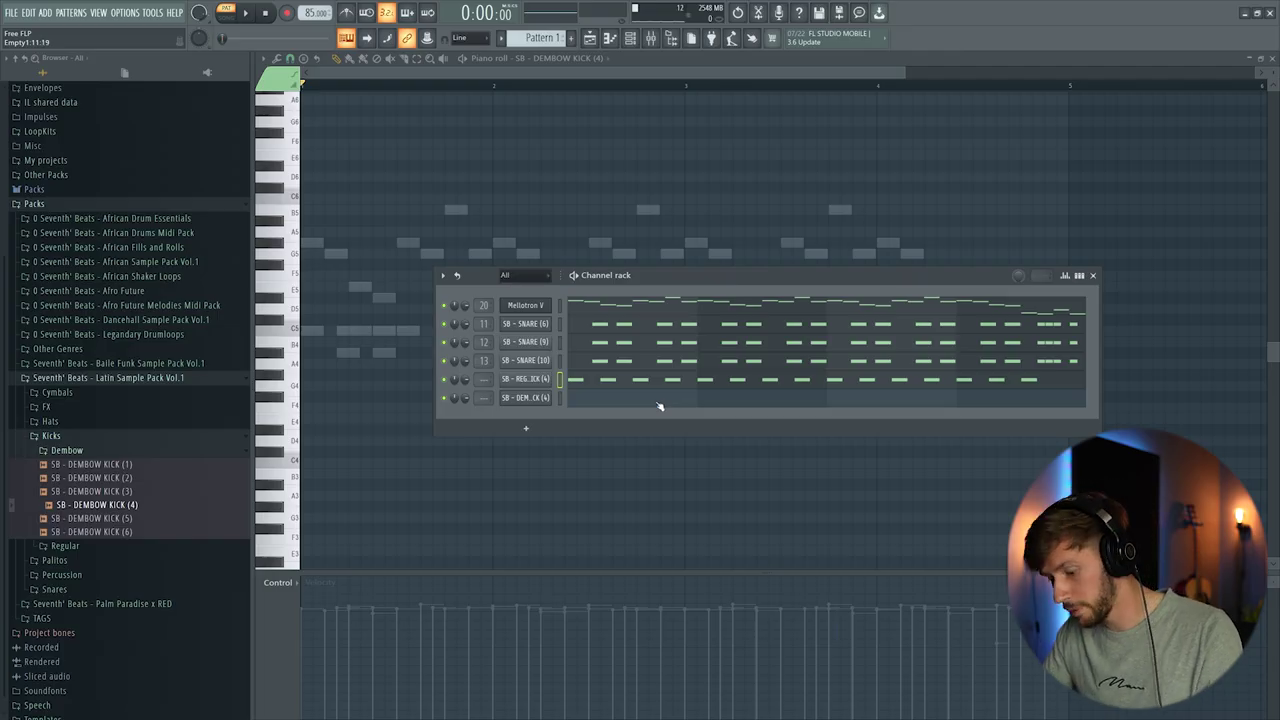
key("space")
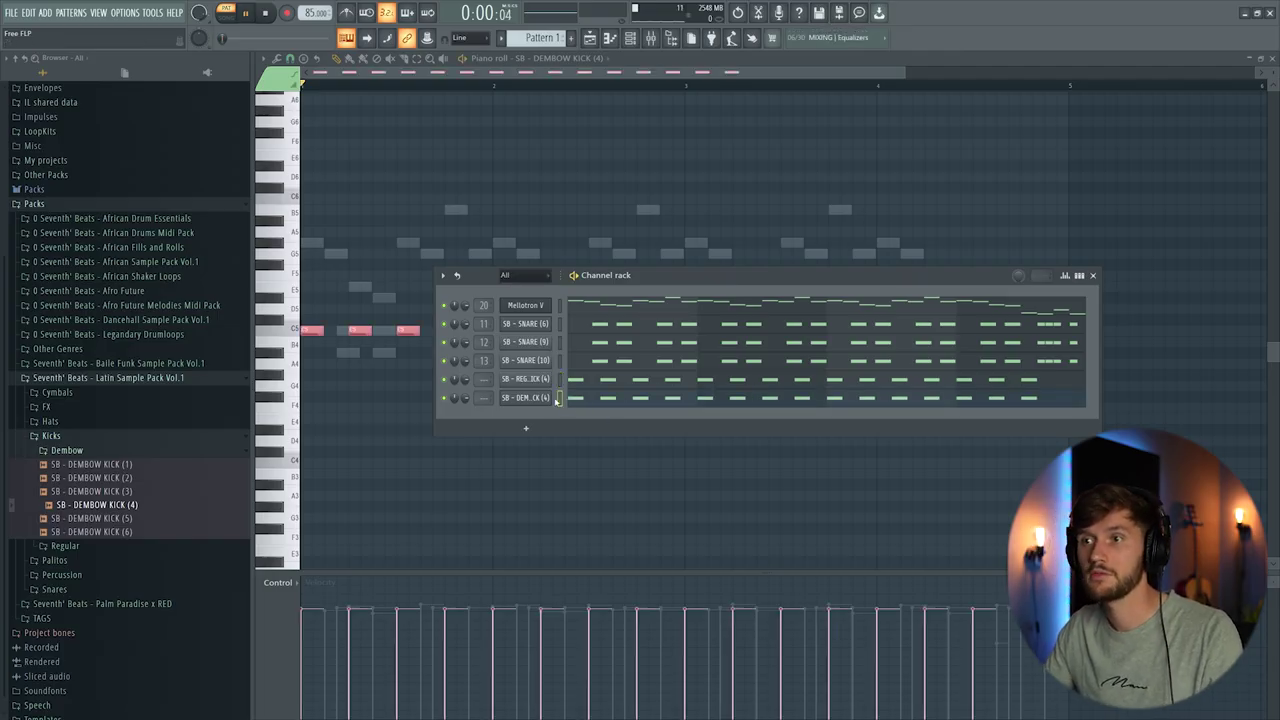
left_click(538, 397)
- Route SB - REGULAR KICK (4) and SB - DEMBOW KICK (4) to mixer tracks 1 and 2
left_click(650, 40)
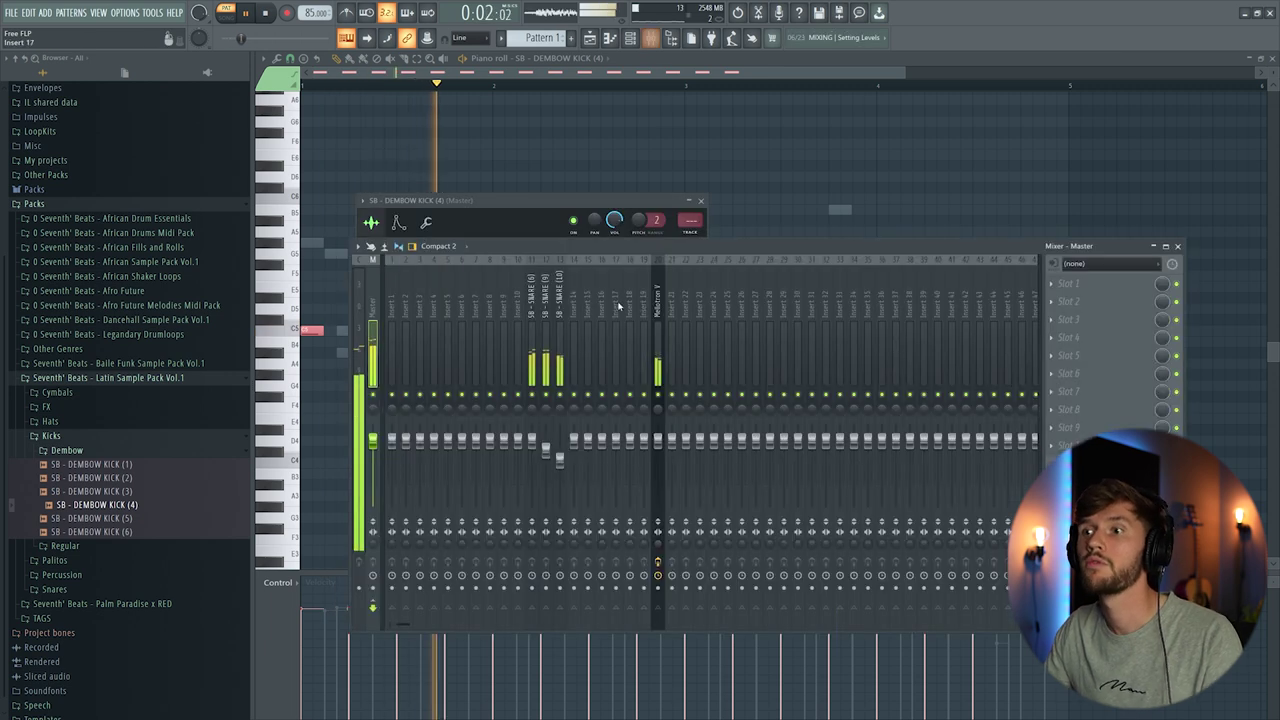
key("F6")
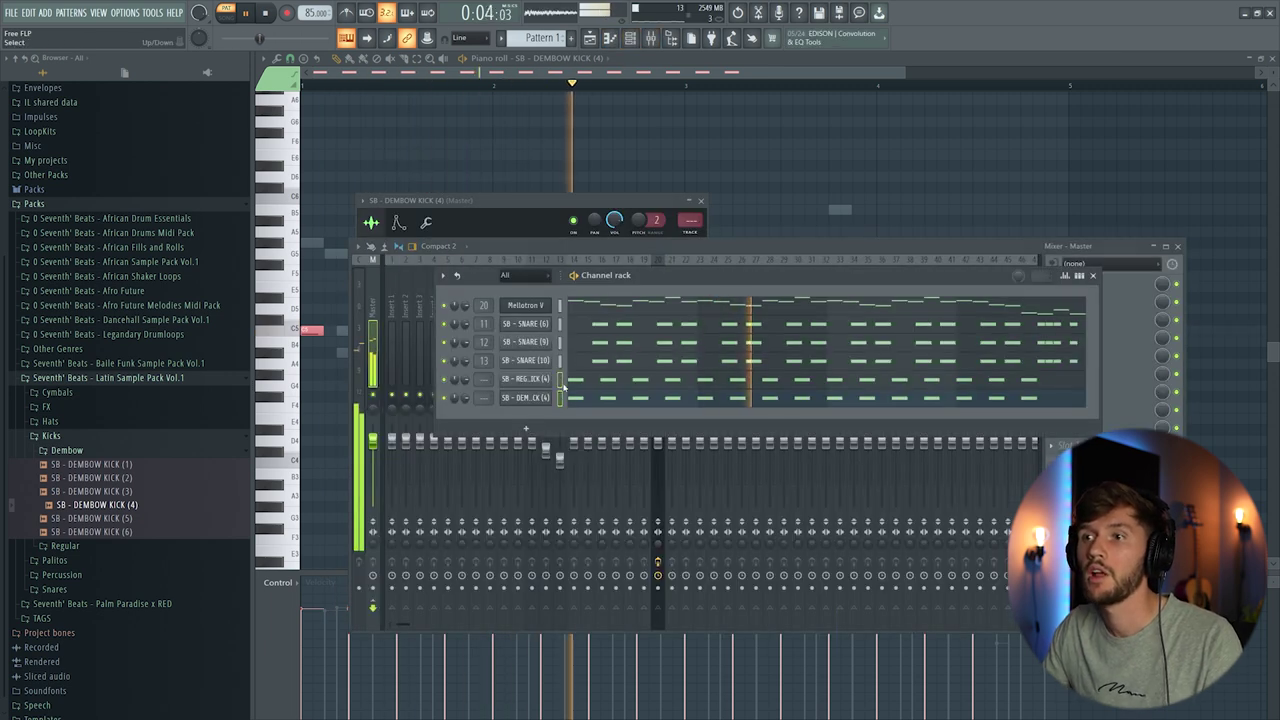
left_click(633, 249)
right_click(412, 313)
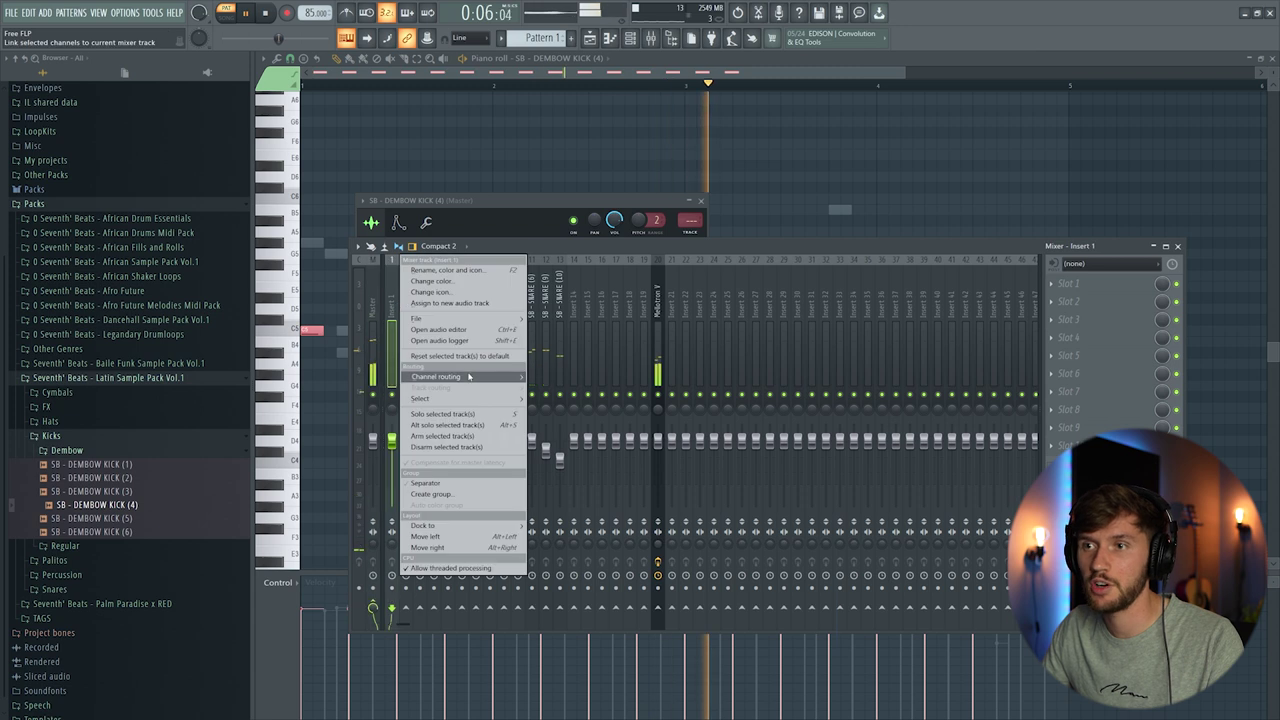
mouse_move(460, 374)
left_click(620, 375)
- Lower the SB - DEMBOW KICK (4) mixer fader slightly and bring SB - SNARE (6) down to about -2.9 dB
left_click_drag(405, 441, 405, 452)
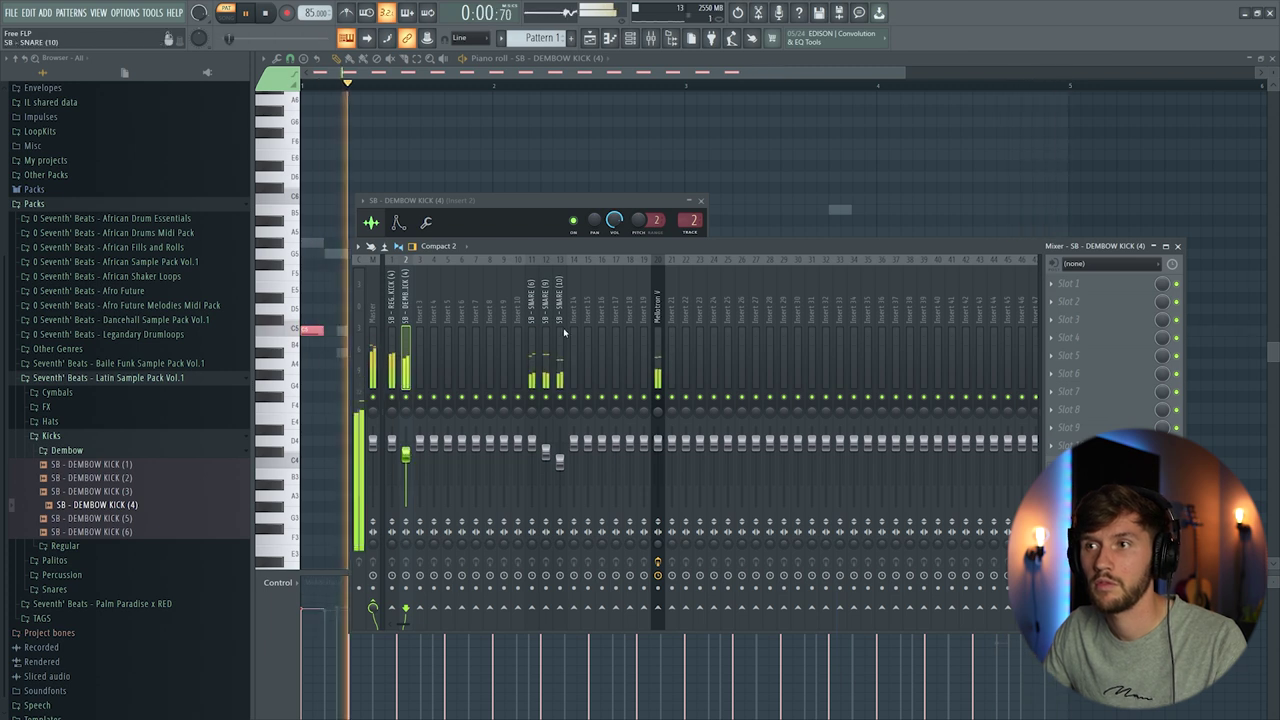
left_click(535, 345)
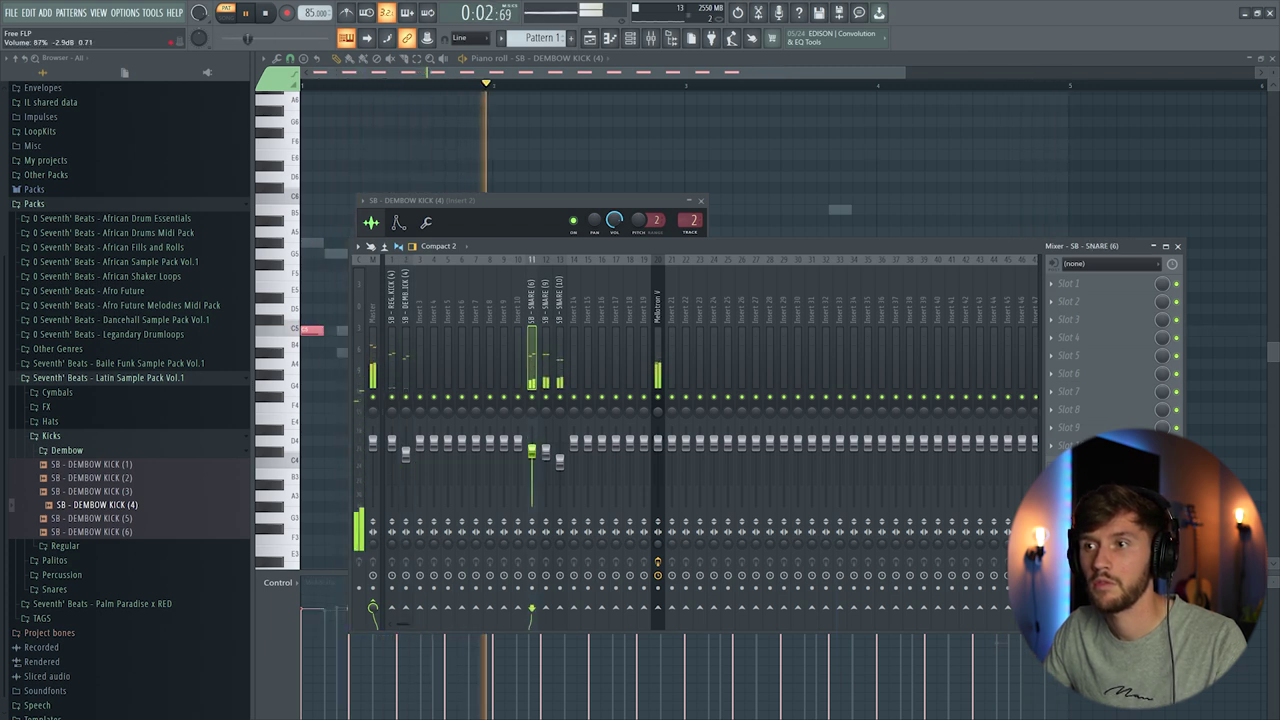
left_click_drag(532, 451, 532, 450)
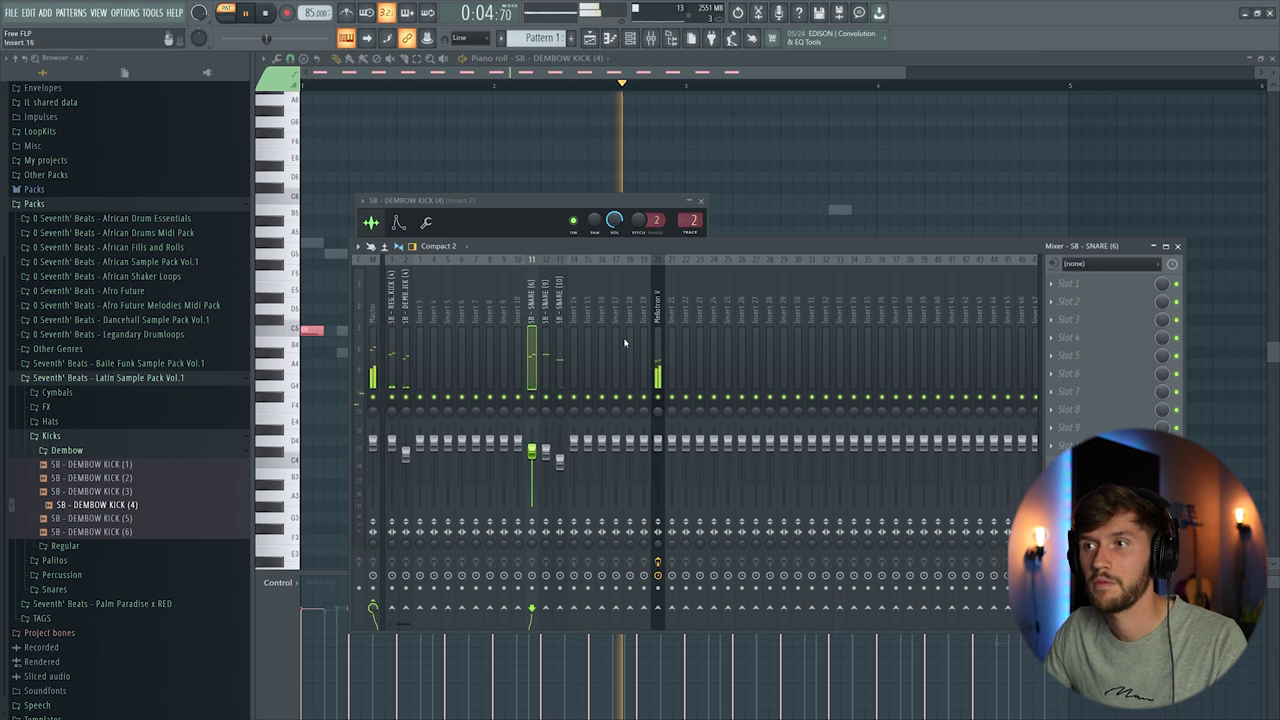
key("F9")
- Add SB - HAT (4) as a channel, copy the kick pattern to it and play the beat
key("F6")
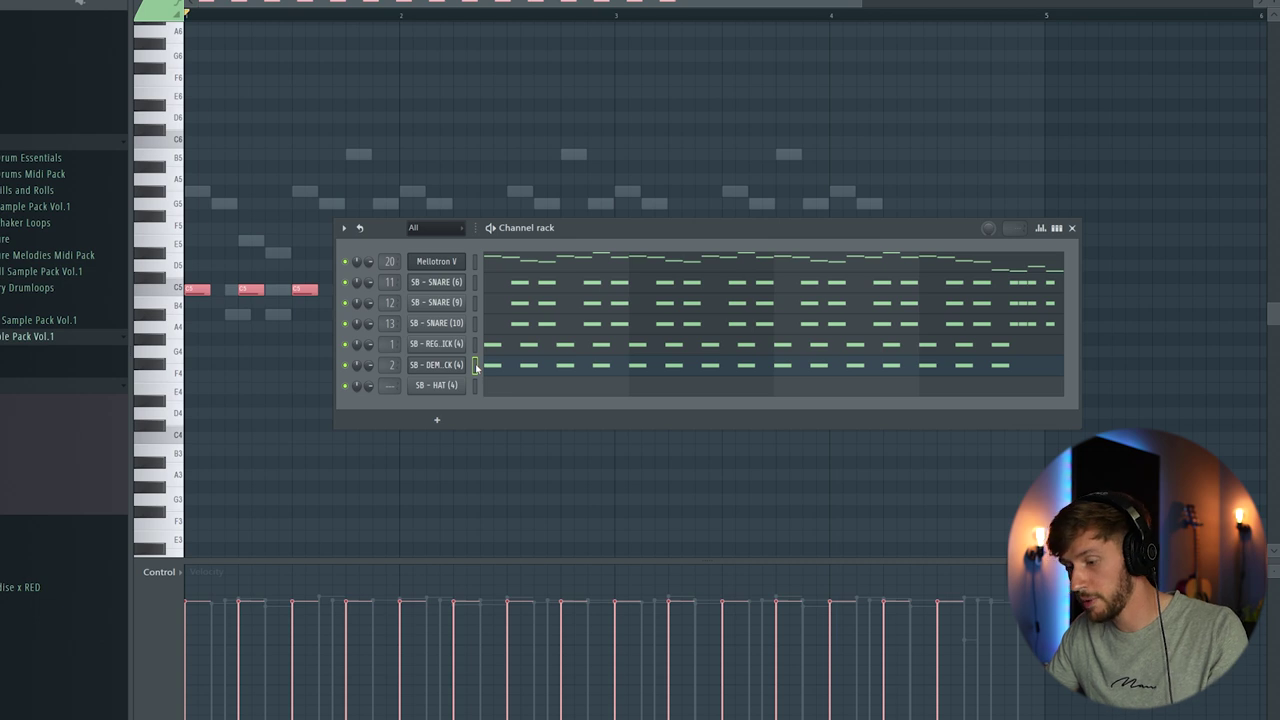
key("space")
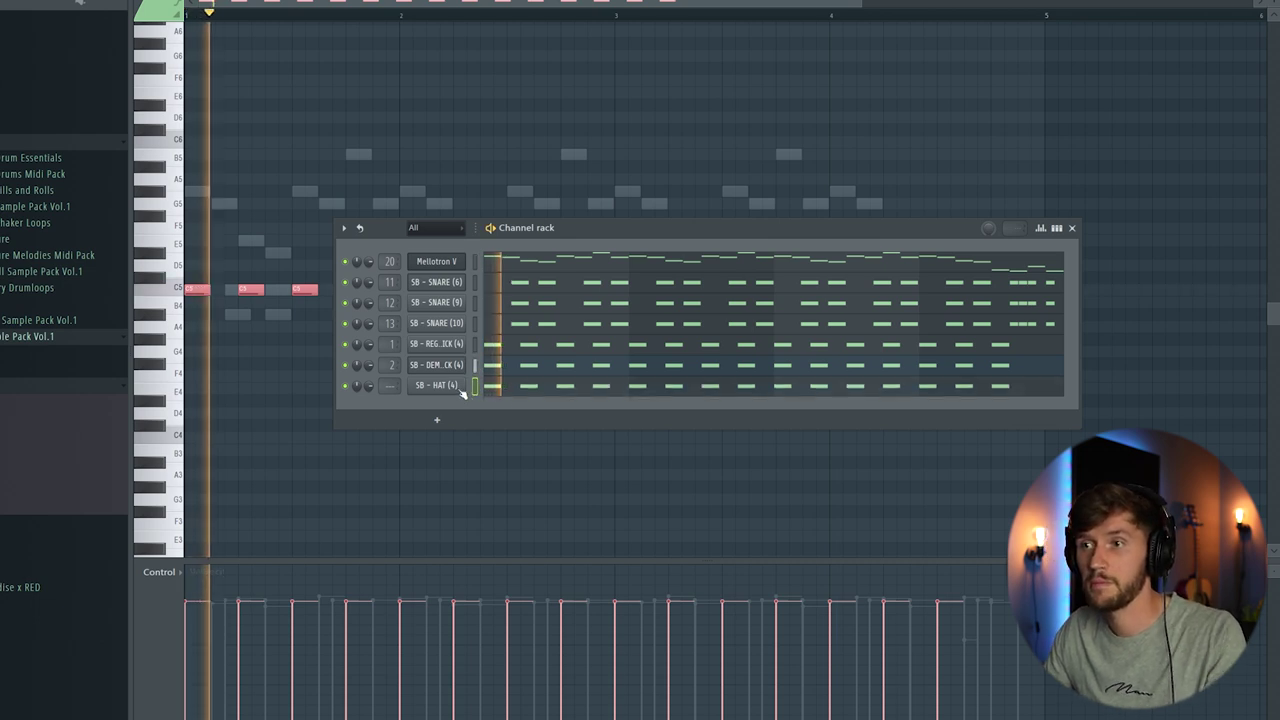
- Normalize the SB - HAT (4) sample and reduce its channel volume
left_click(436, 385)
left_click(508, 312)
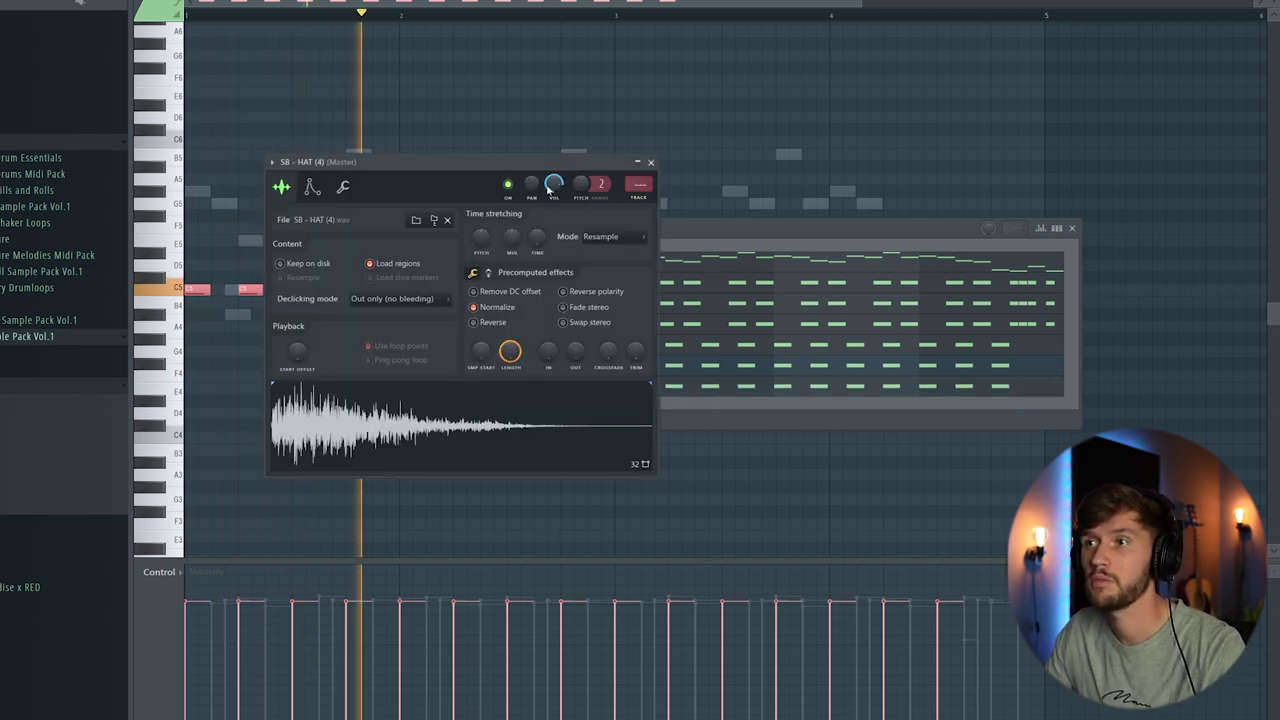
left_click(711, 265)
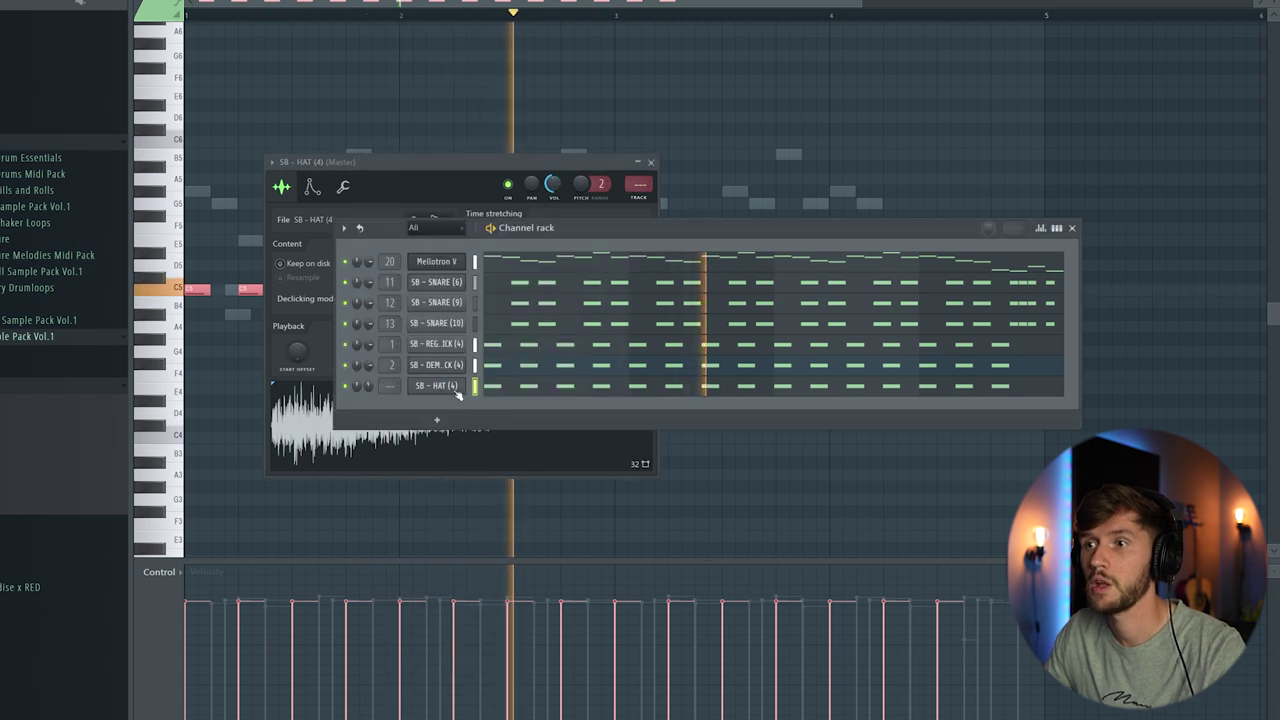
- Route SB - HAT (4) to mixer track 3 and lower its fader slightly, then return to the channel list
left_click(326, 265)
key("F9")
right_click(326, 265)
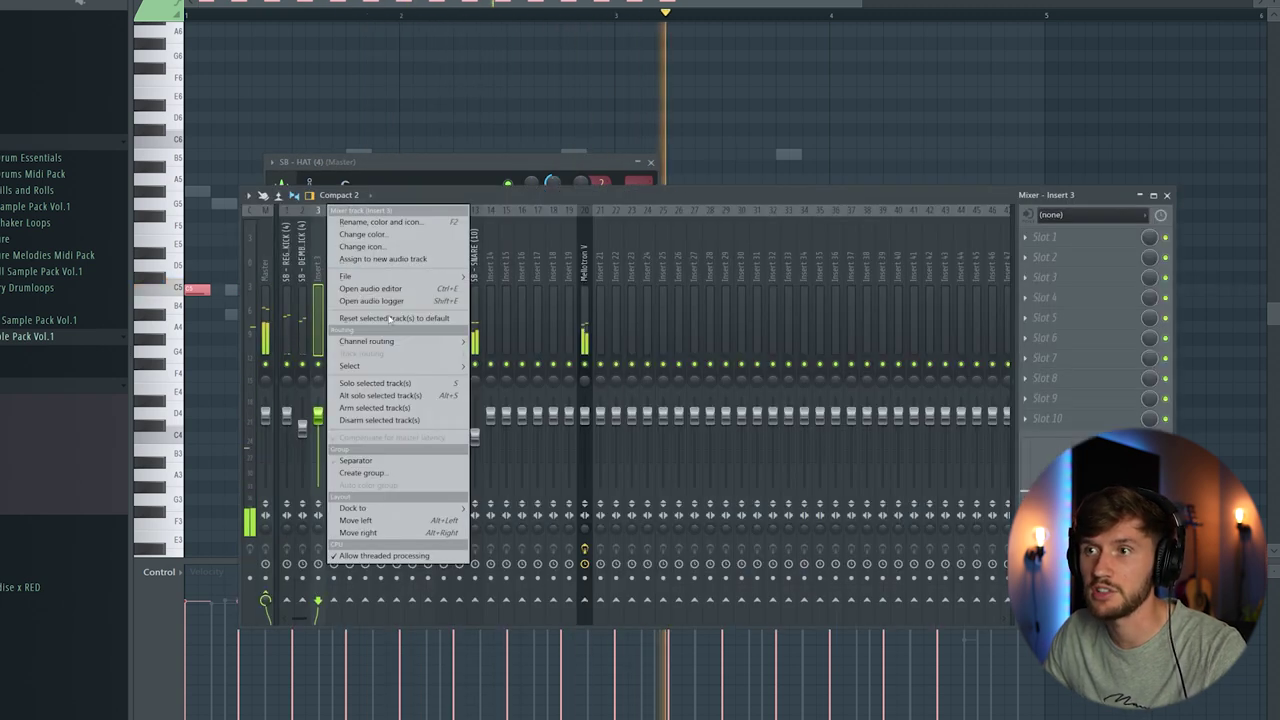
mouse_move(380, 340)
left_click(560, 341)
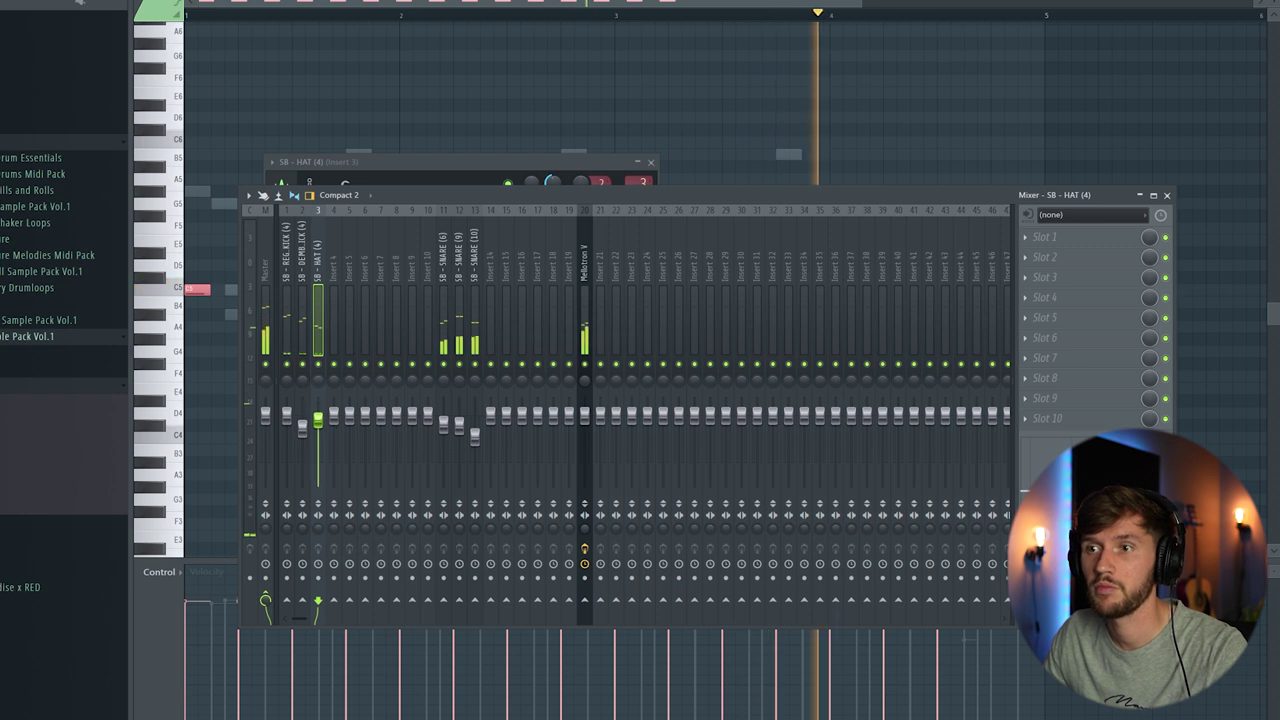
left_click(550, 6)
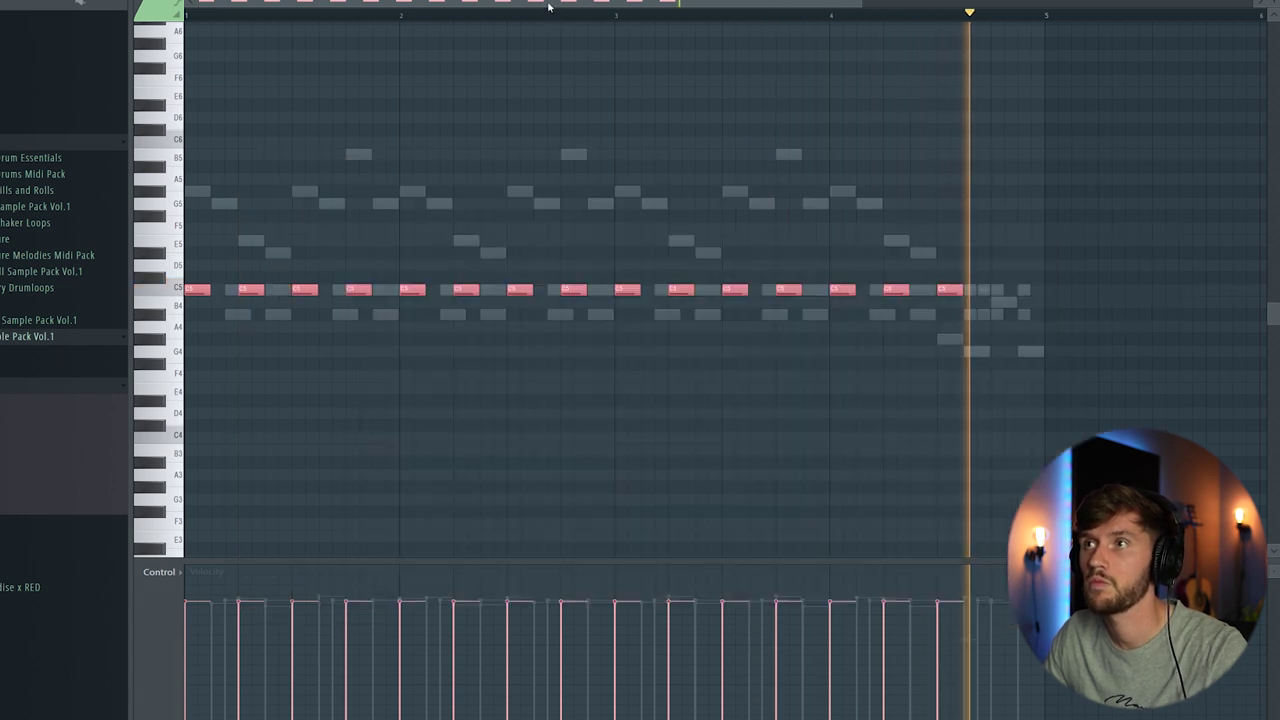
key("F6")
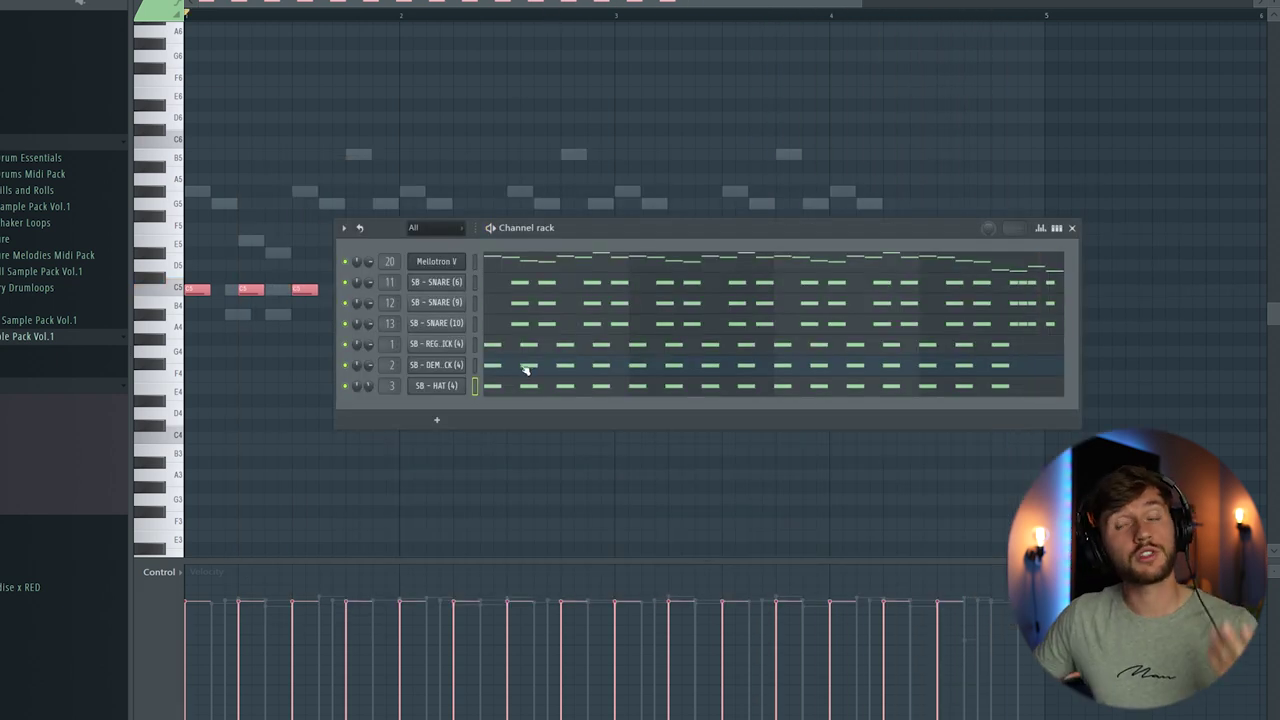
- Add a Mini V3 channel and load its bass preset A Bass You'll Use
left_click(712, 345)
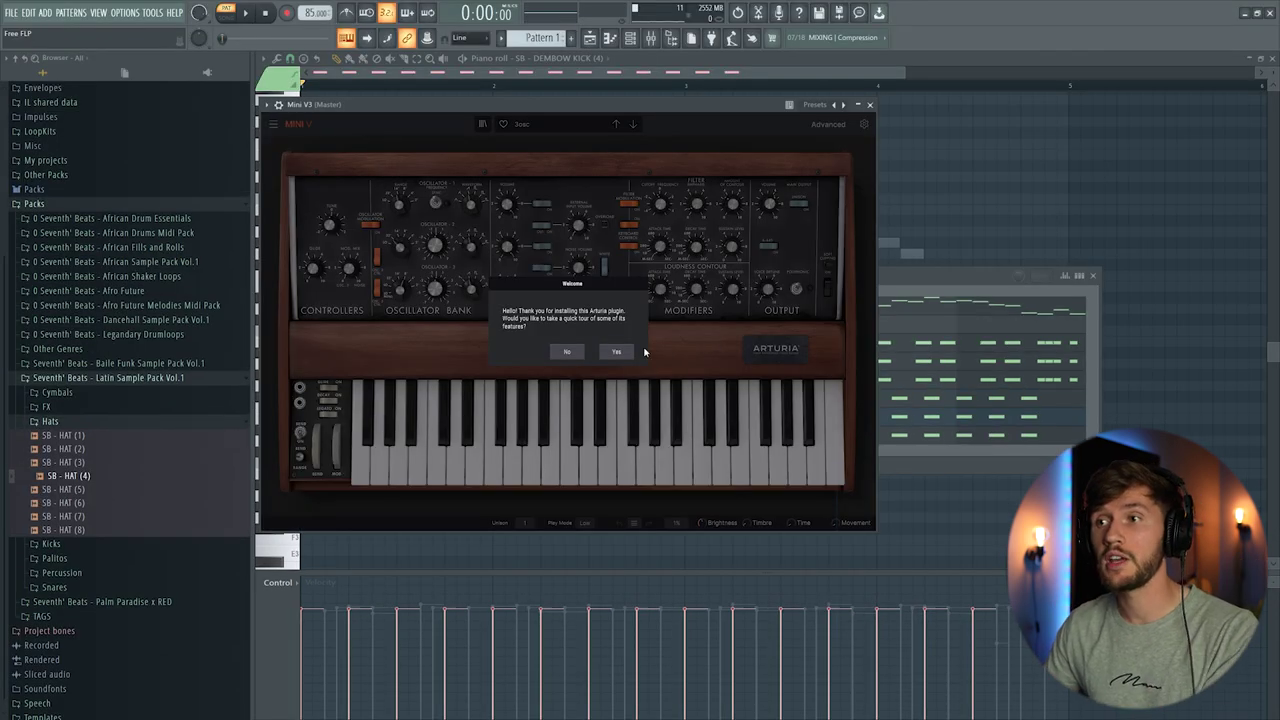
left_click(627, 352)
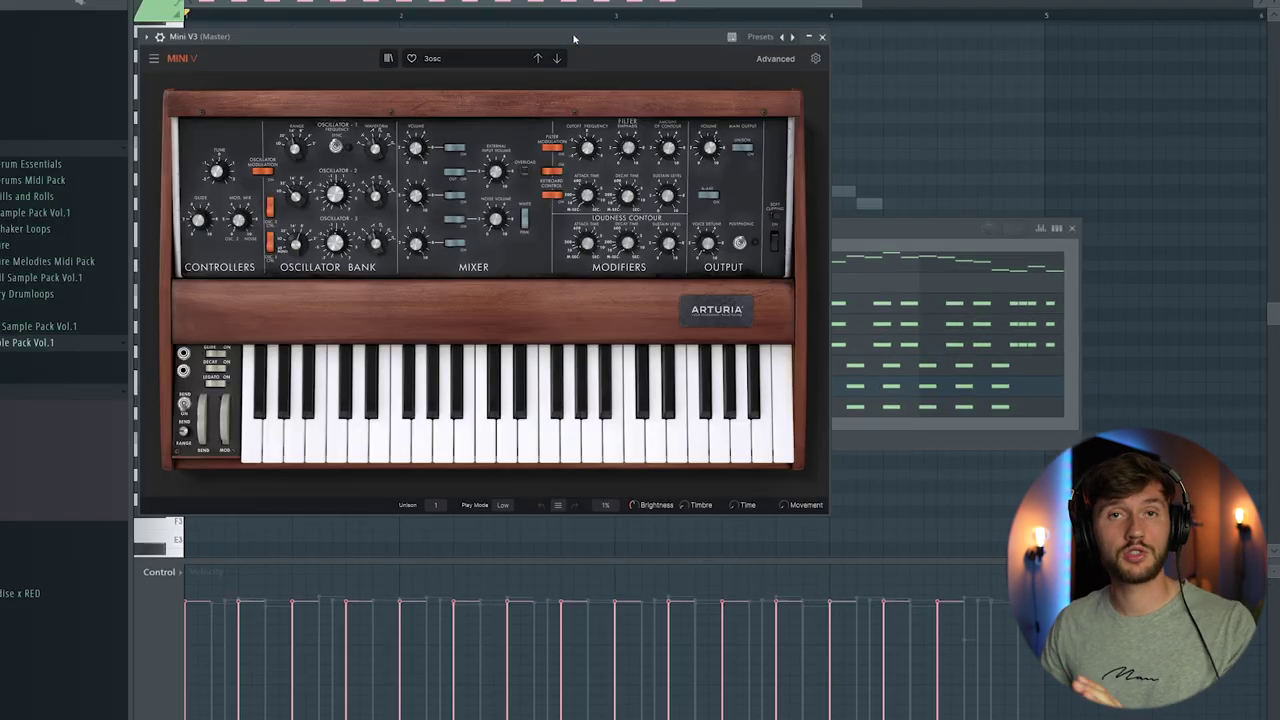
left_click(462, 62)
mouse_move(446, 92)
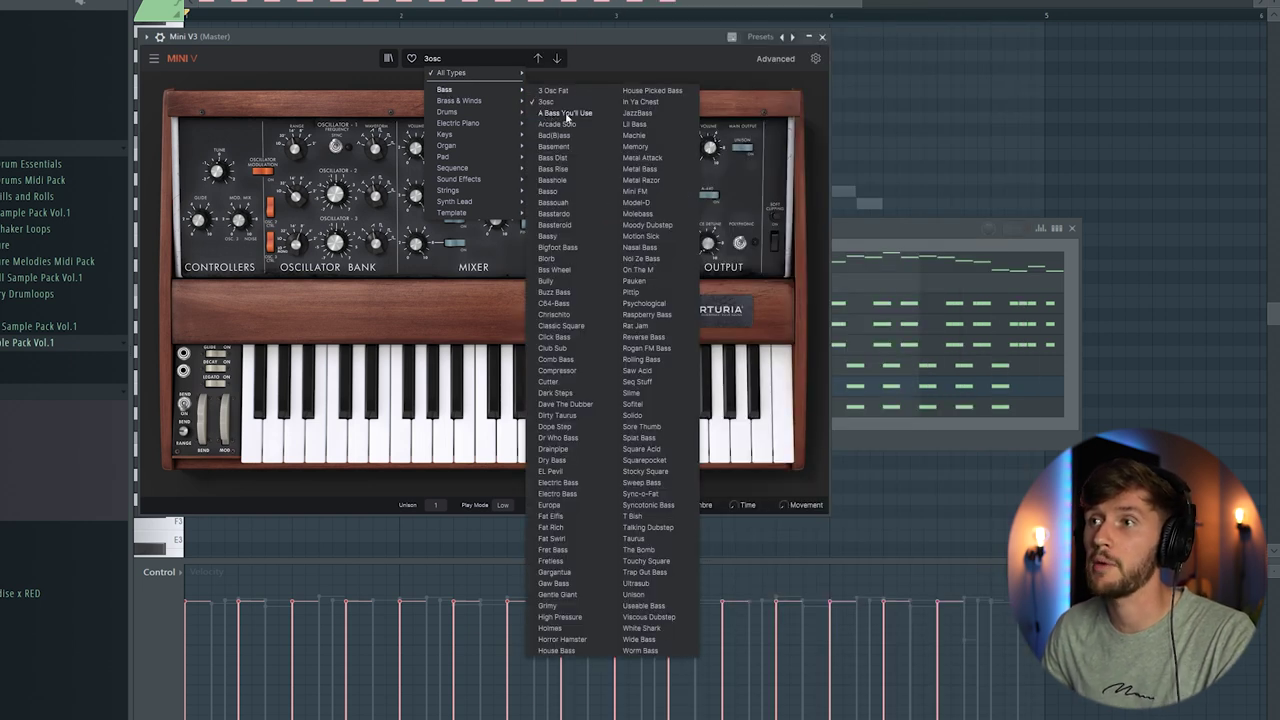
left_click(565, 113)
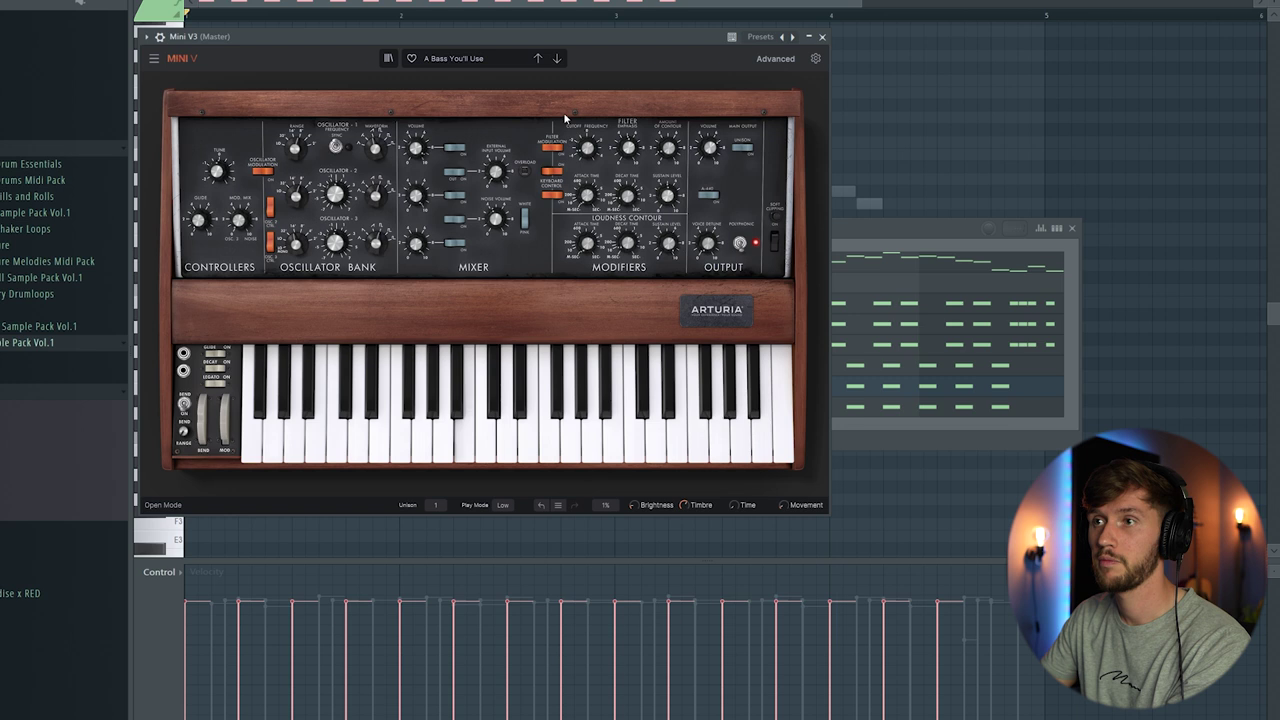
- Place a short G#3 note at the start of each of the four bars in the Mini V3 piano roll
left_click(881, 237)
left_click(530, 272)
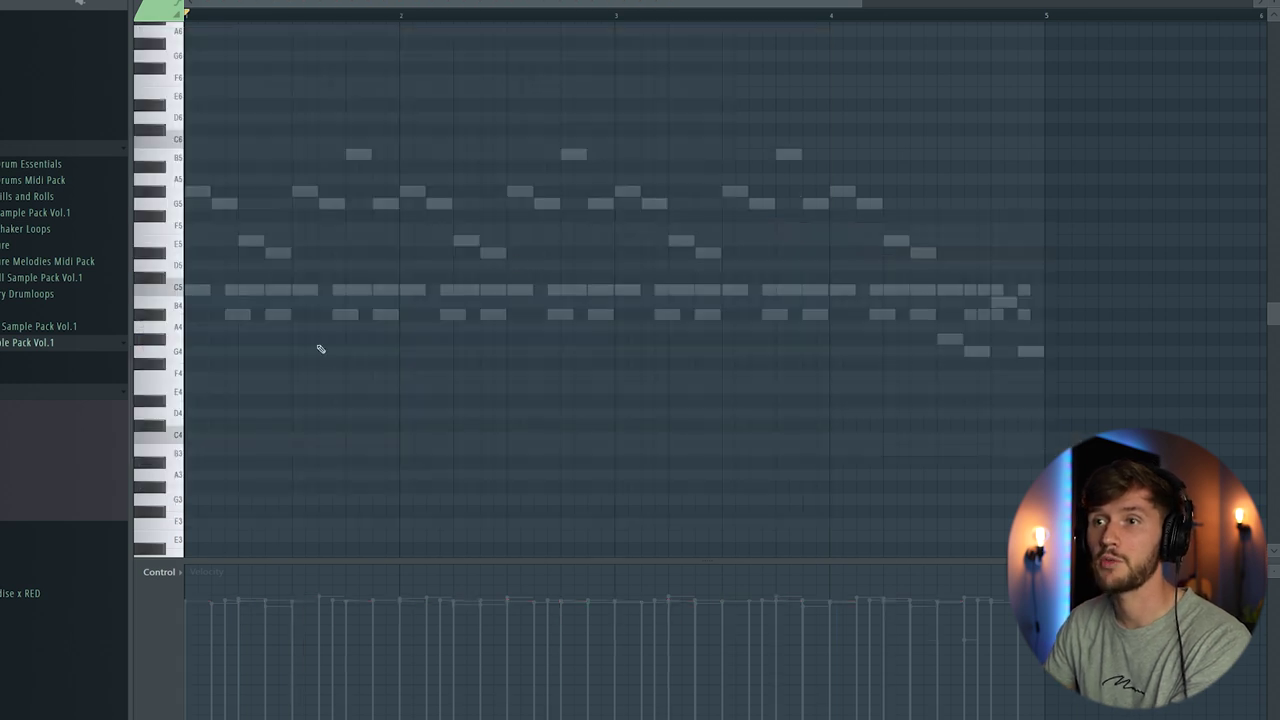
scroll(242, 360, "down", 2)
left_click(218, 117)
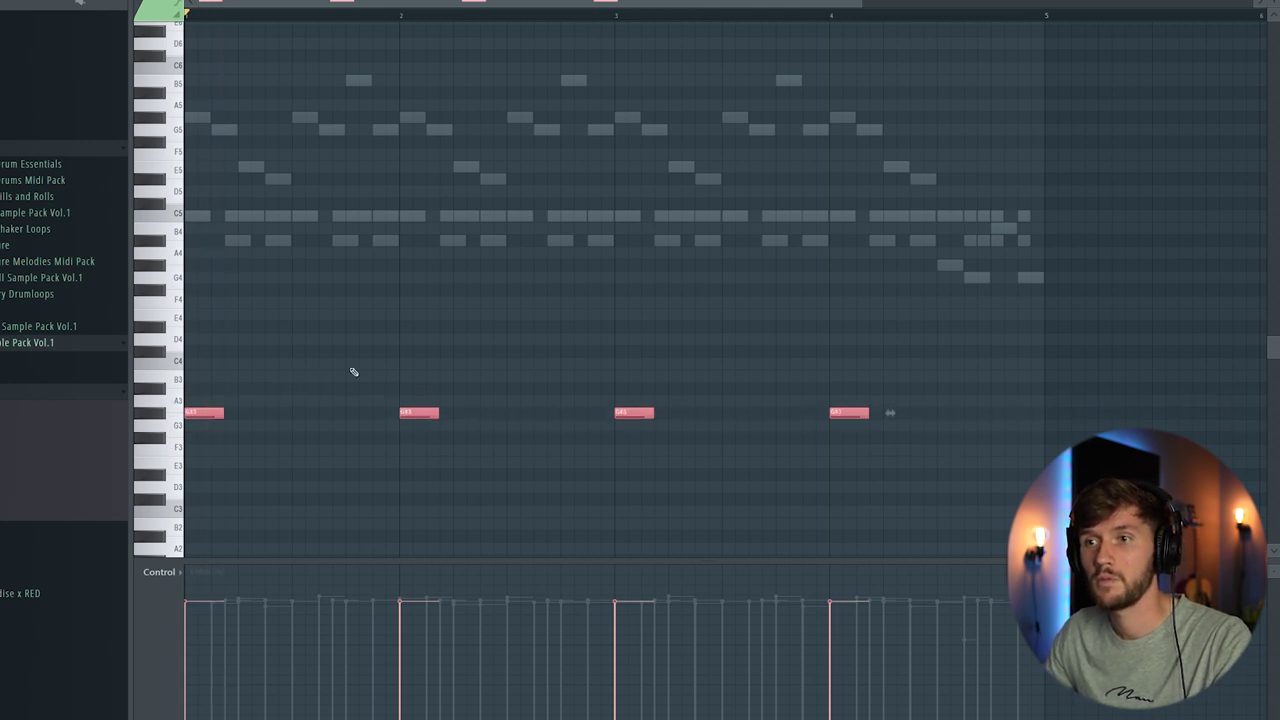
- Add E3 bass notes halfway through each bar and short B3 notes at the ends of bars 1 and 3
key("space")
left_click(496, 302)
right_click(496, 302)
scroll(480, 325, "down", 3)
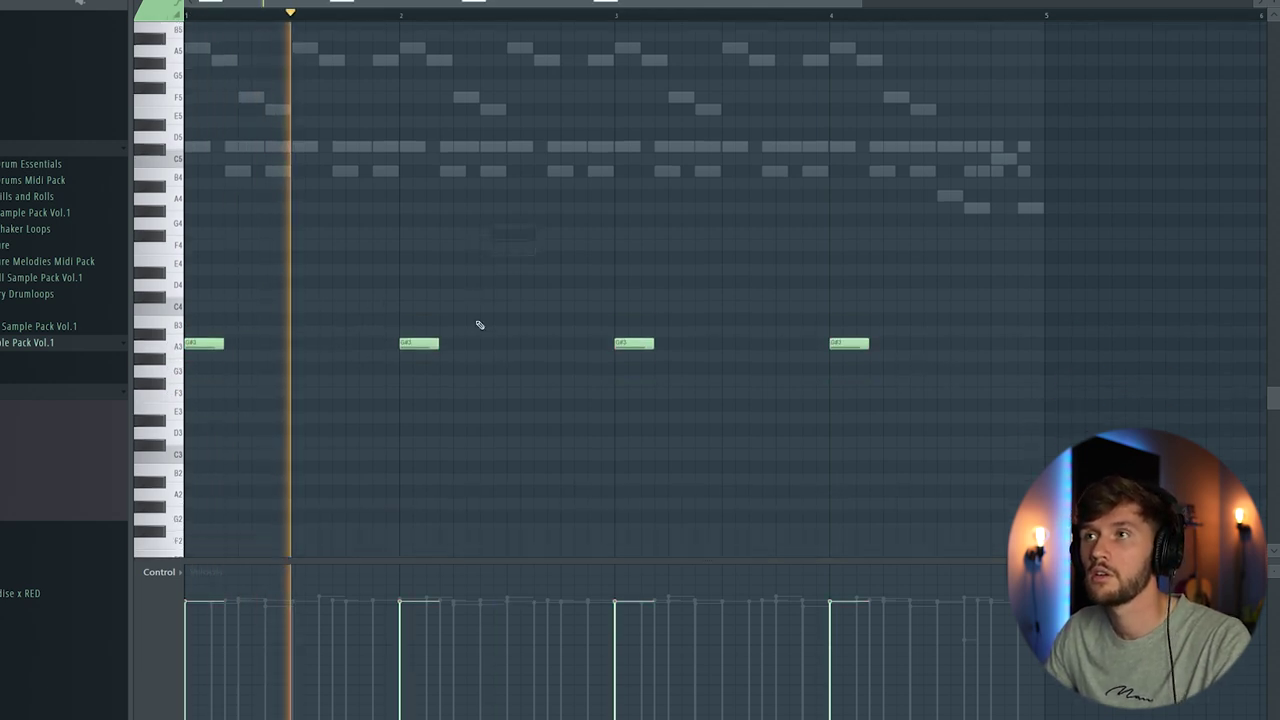
key("space")
scroll(322, 246, "up", 3)
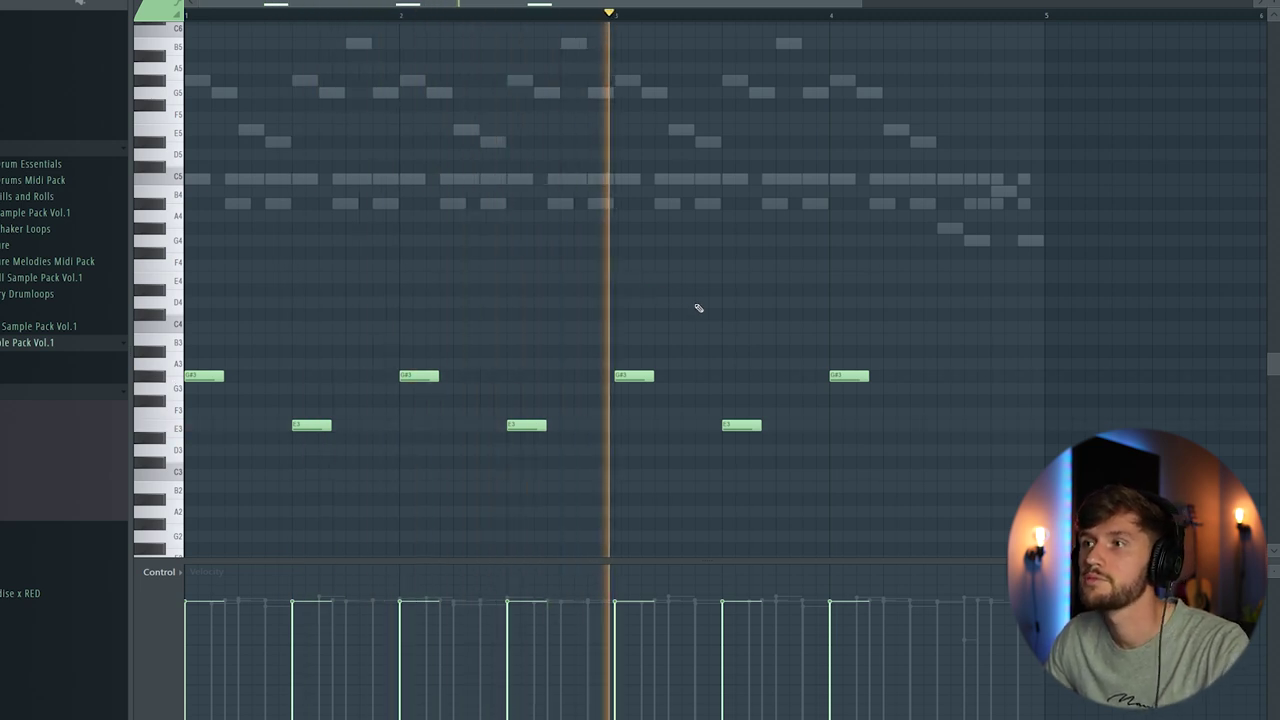
left_click(928, 303)
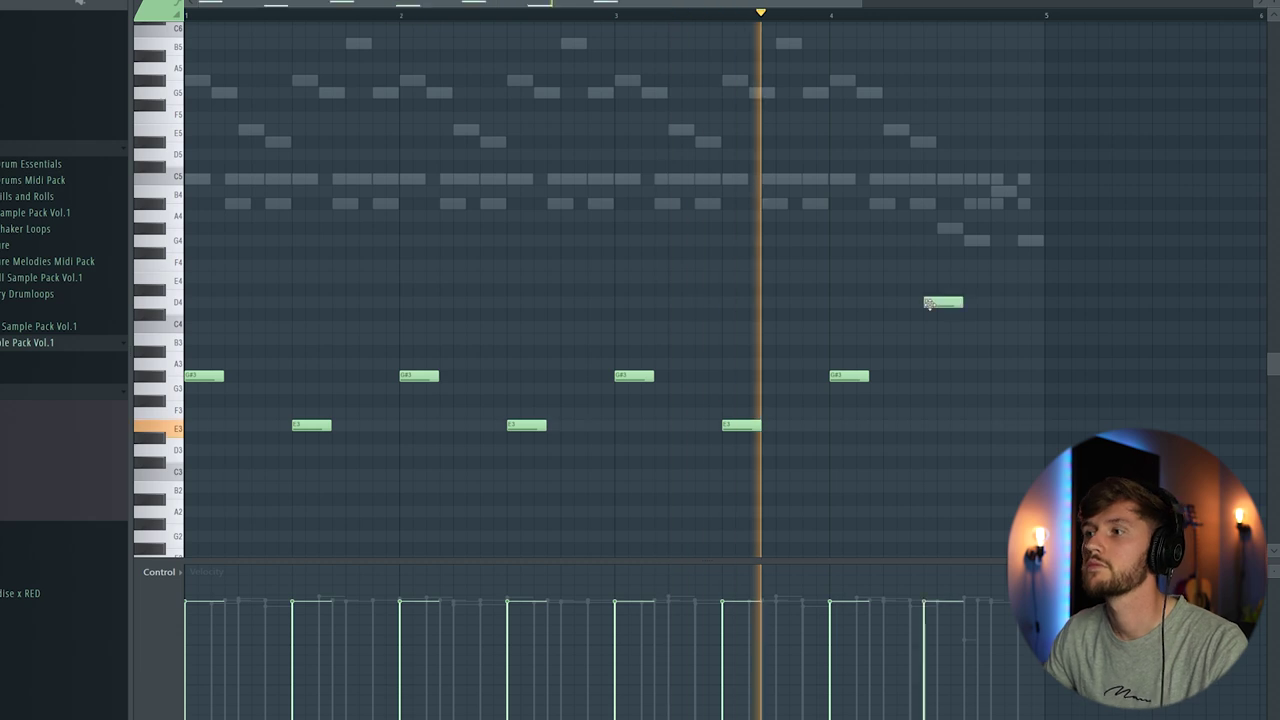
right_click(928, 303)
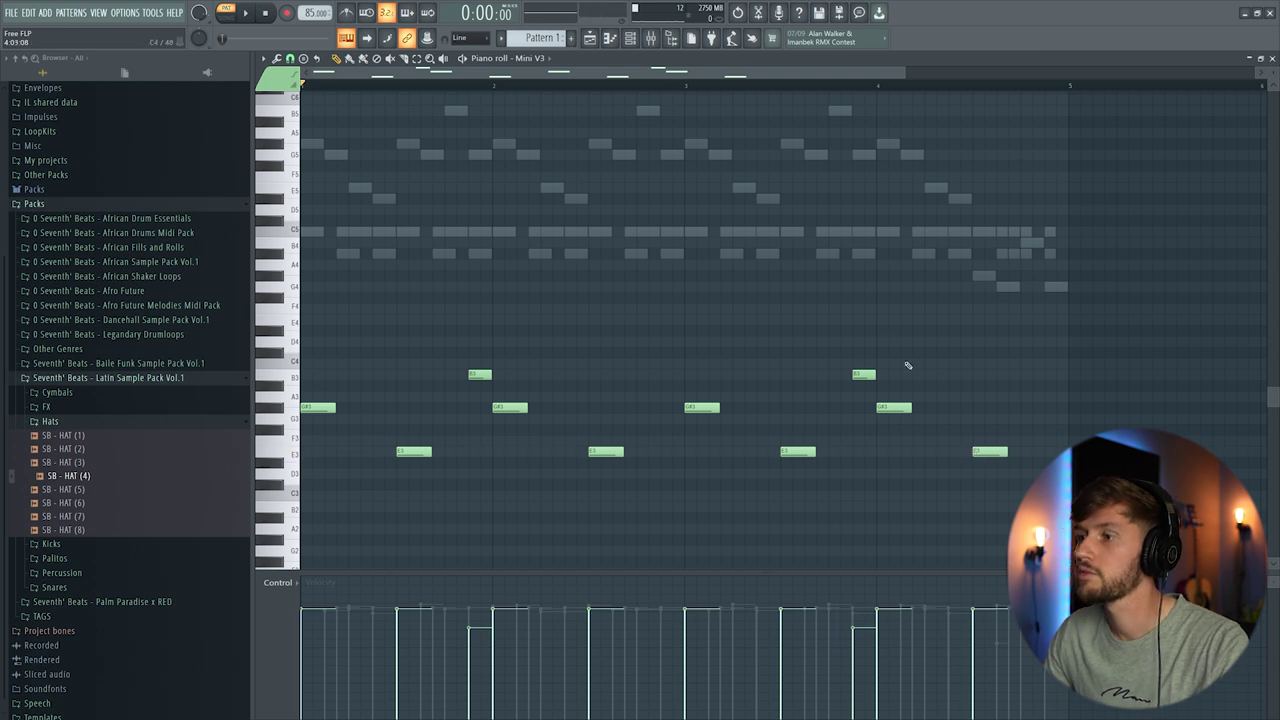
- Rename the Mini V3 channel as Bass while the beat plays
key("F6")
right_click(550, 320)
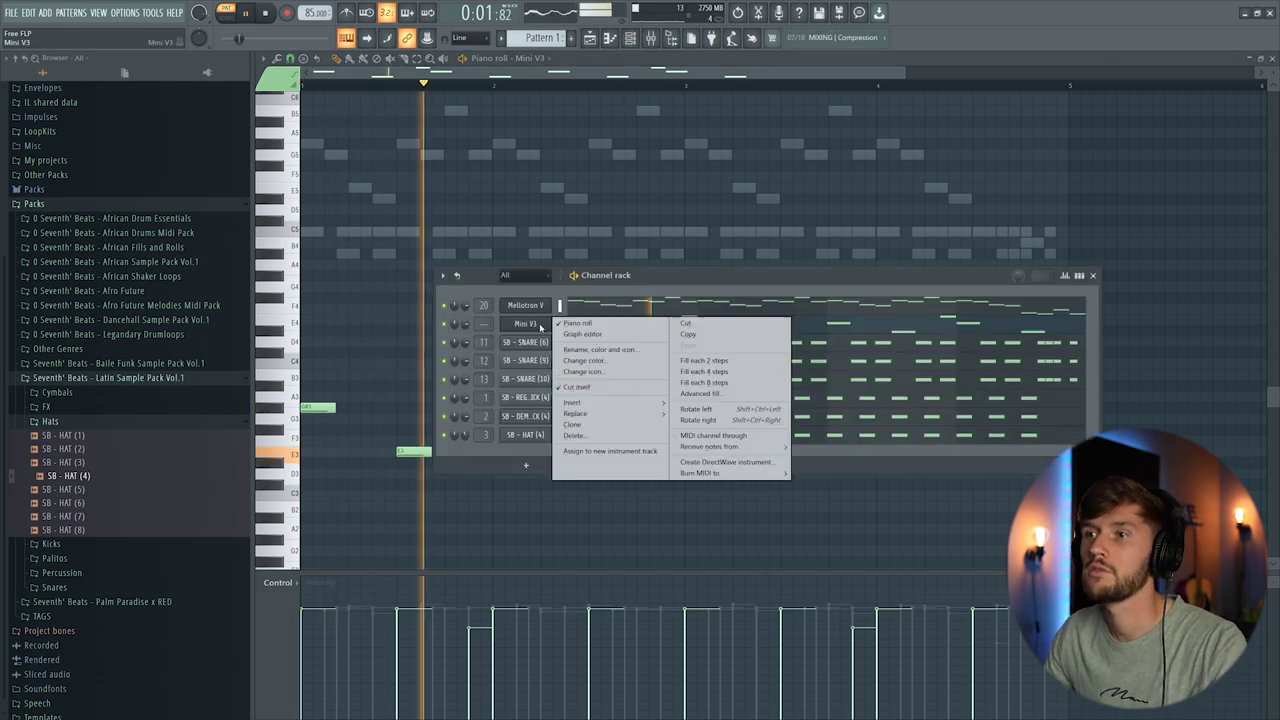
left_click(600, 351)
type("Bass")
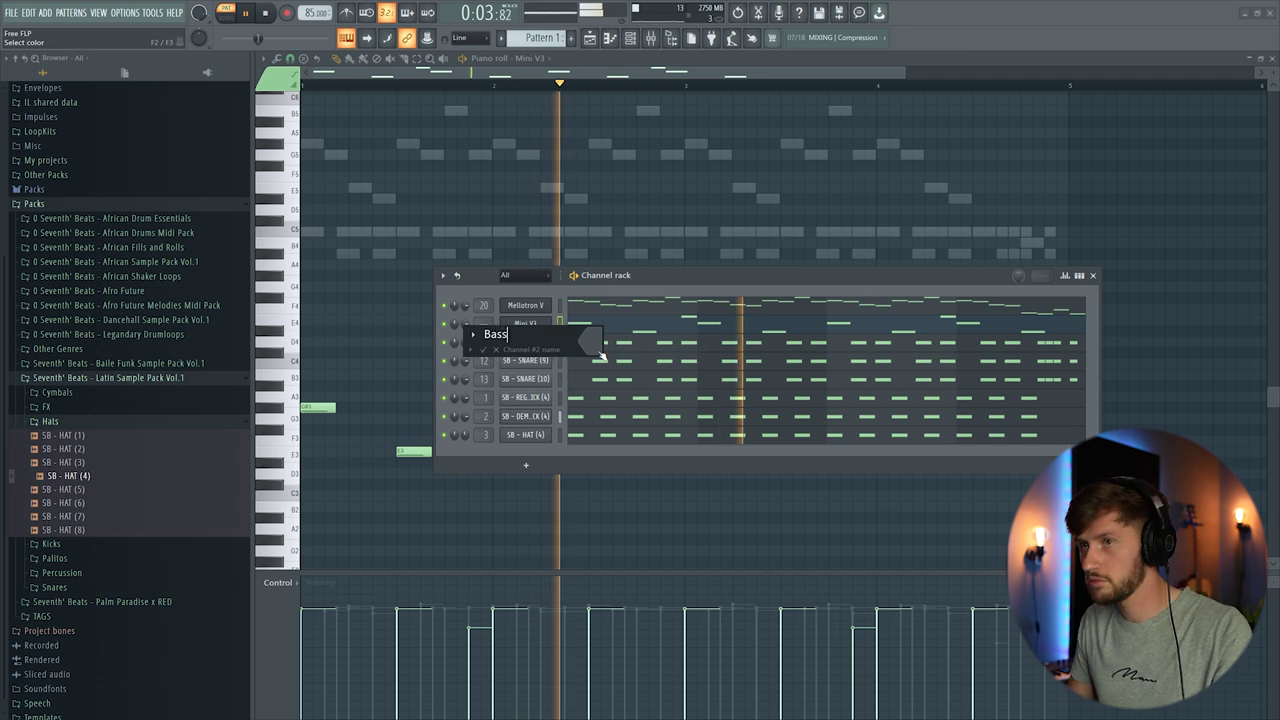
key("Return")
- Route the Bass channel to mixer track 15 and lower its fader to about -3.9 dB
left_click(525, 323)
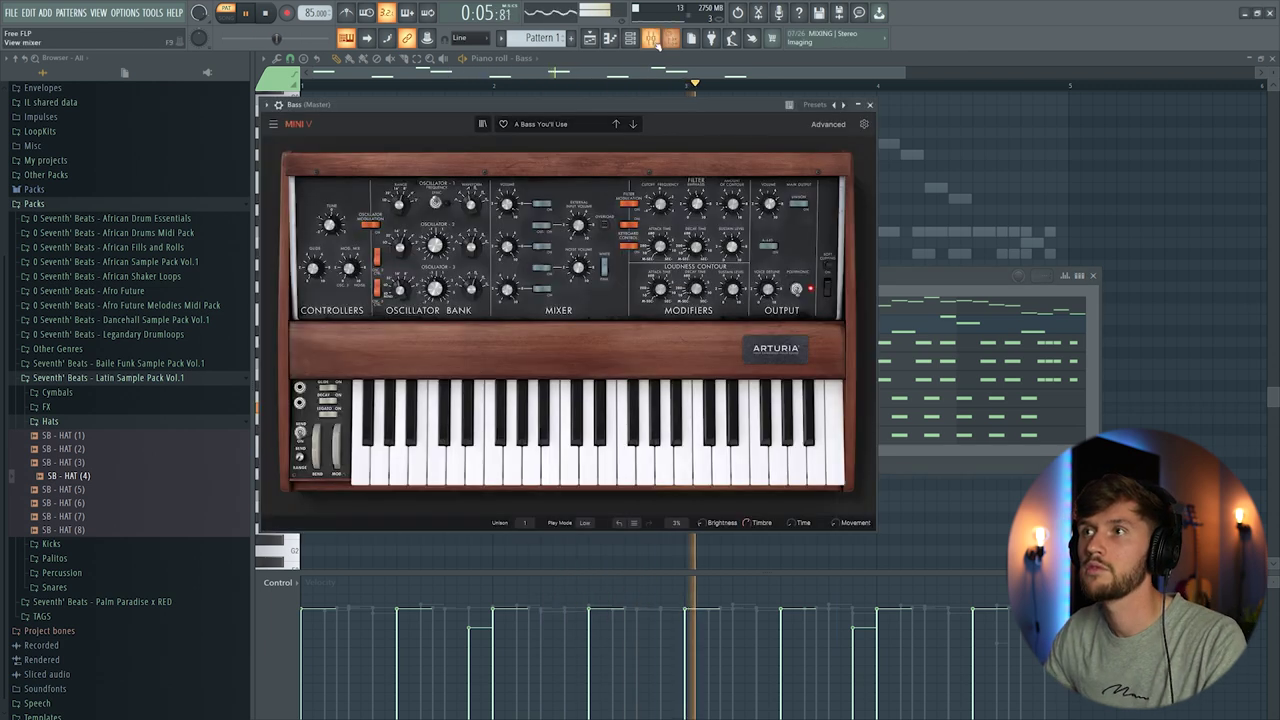
key("F9")
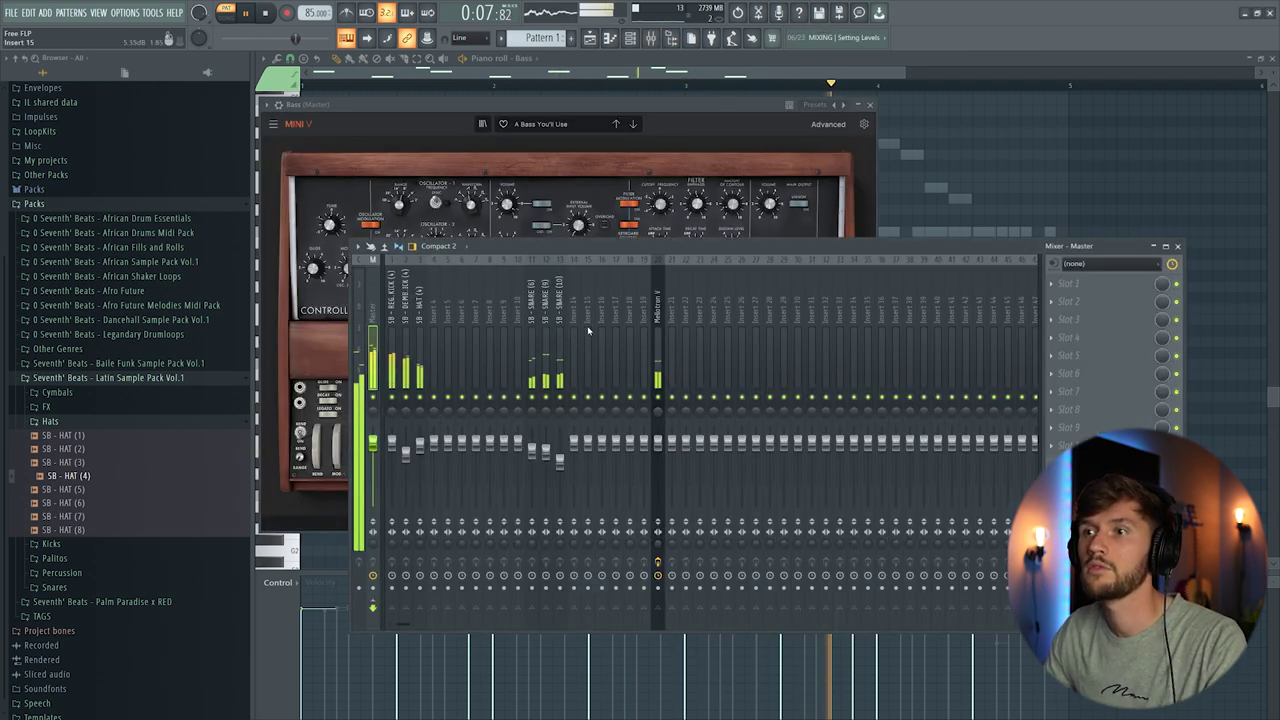
right_click(595, 310)
mouse_move(660, 377)
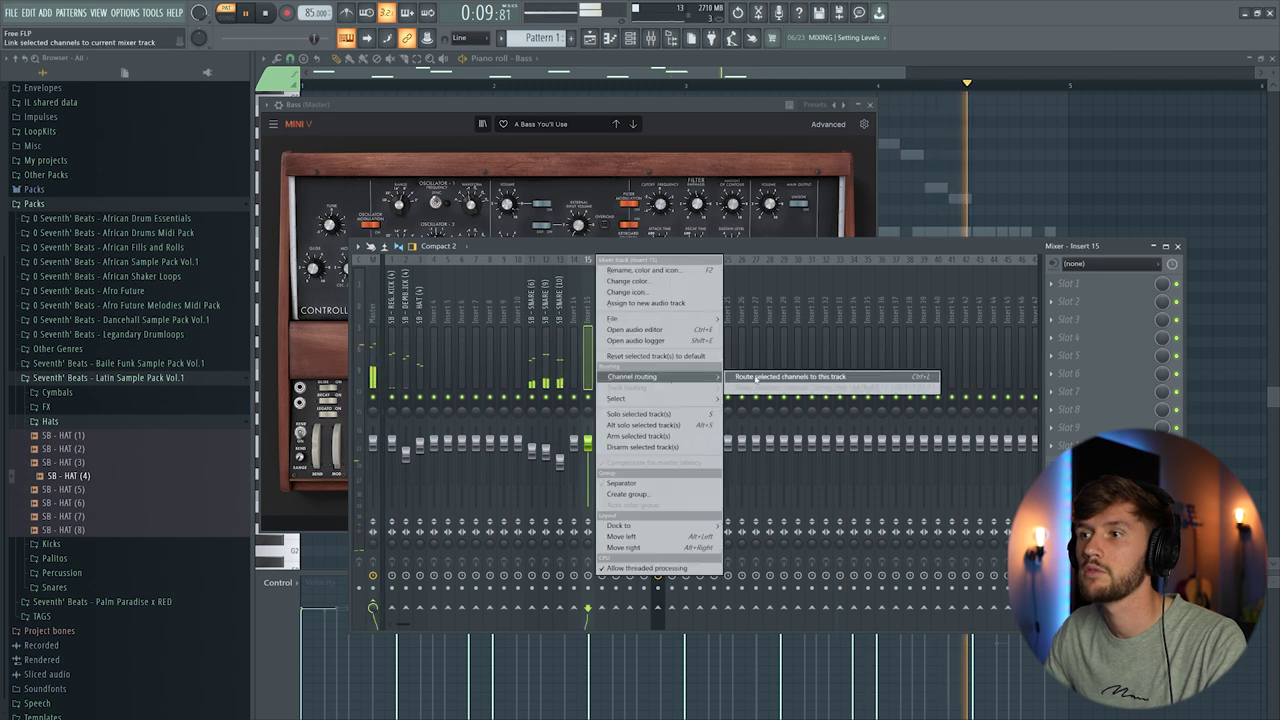
left_click(790, 377)
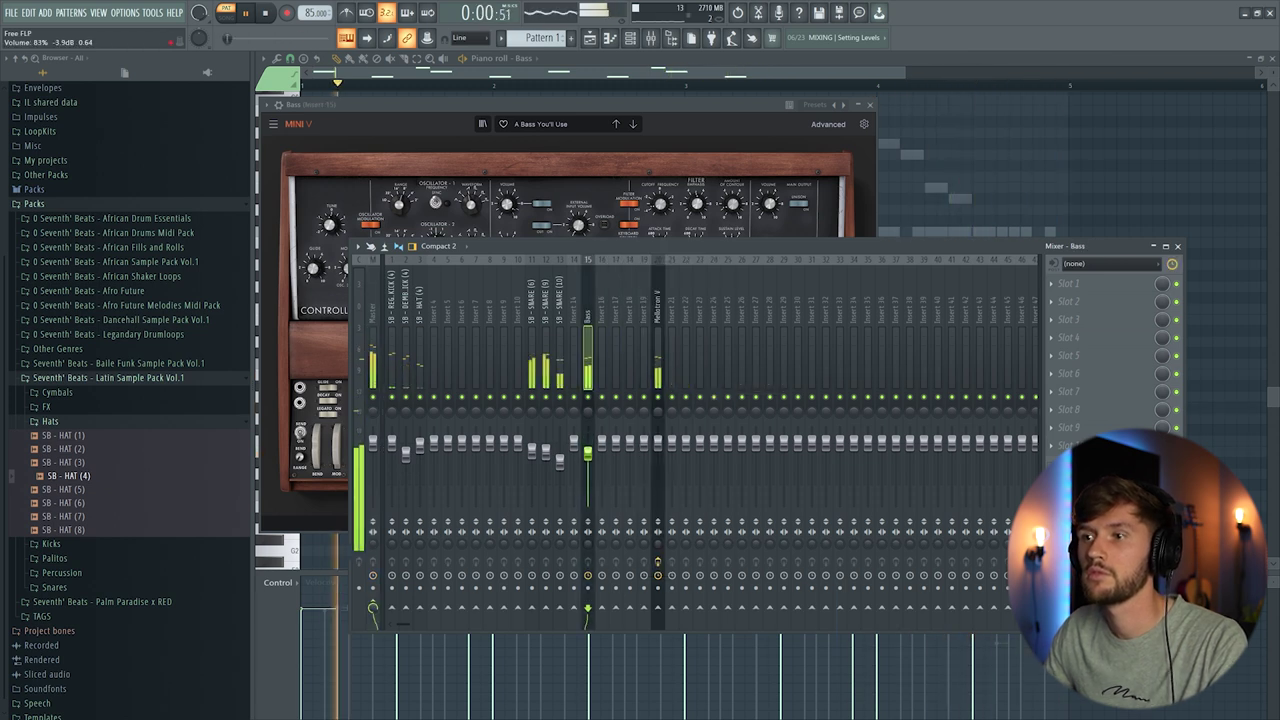
- Insert Pro-Q 3 on the Bass track and cut about 5.5 dB around 137 Hz with a bell of Q about 4
left_click(1060, 284)
mouse_move(1068, 299)
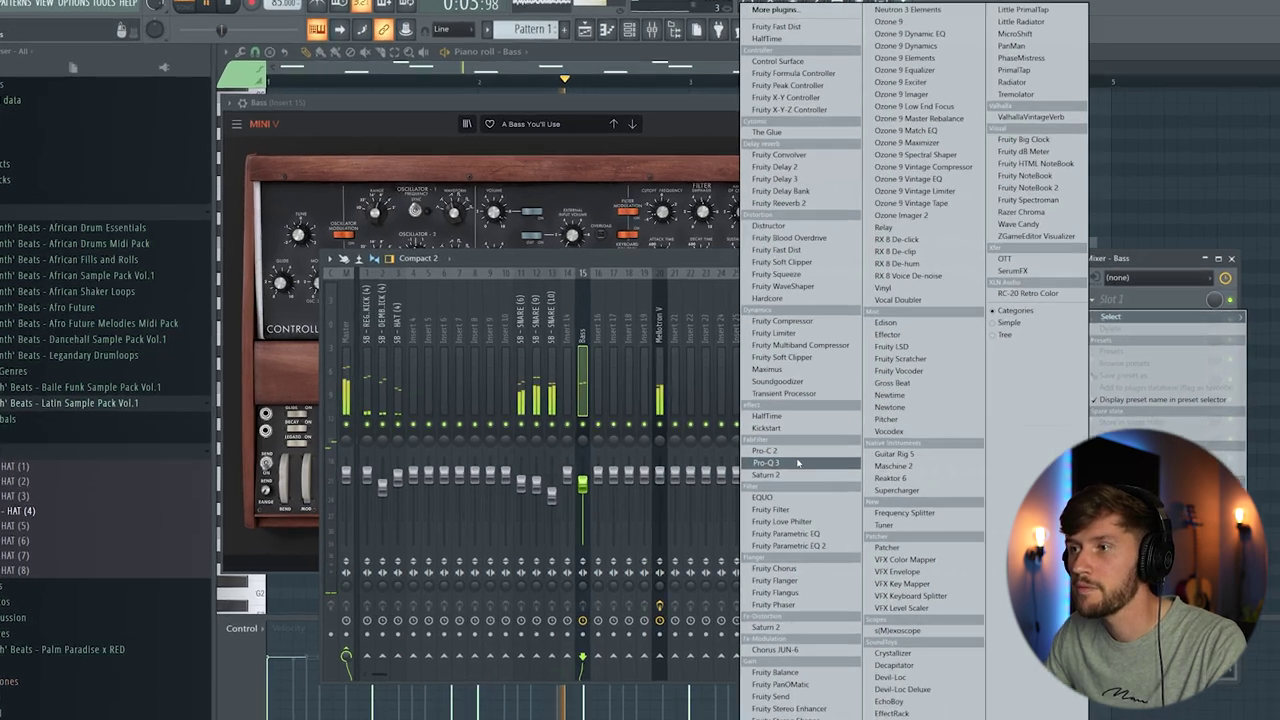
left_click(785, 433)
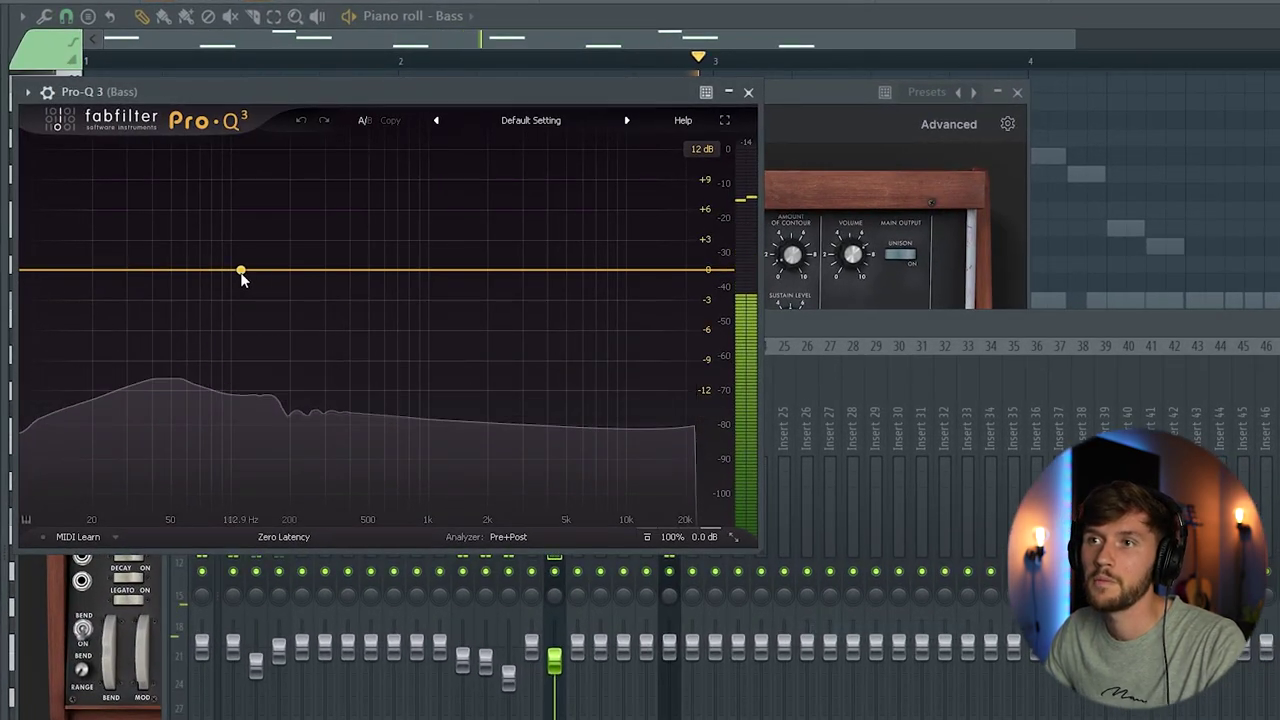
left_click_drag(240, 271, 255, 321)
scroll(258, 326, "up", 3)
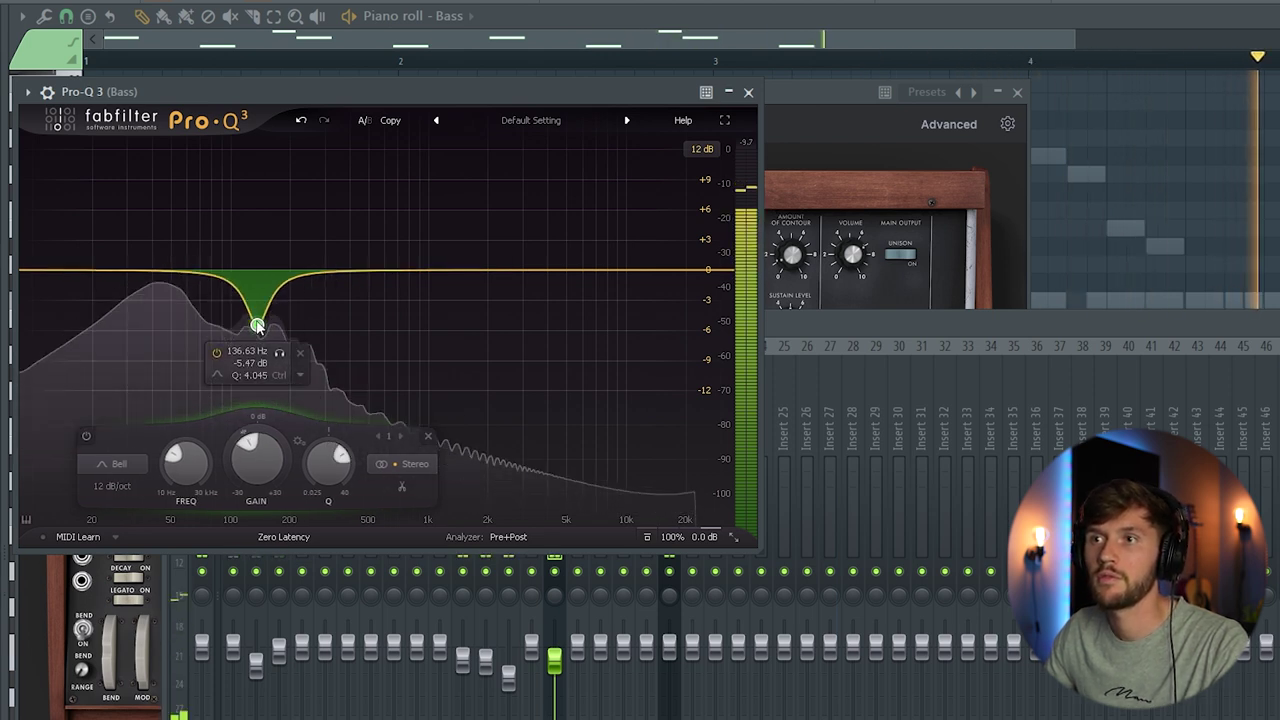
- Lower the Bass mixer fader slightly further and bring the Mellotron V fader down a little
left_click(845, 327)
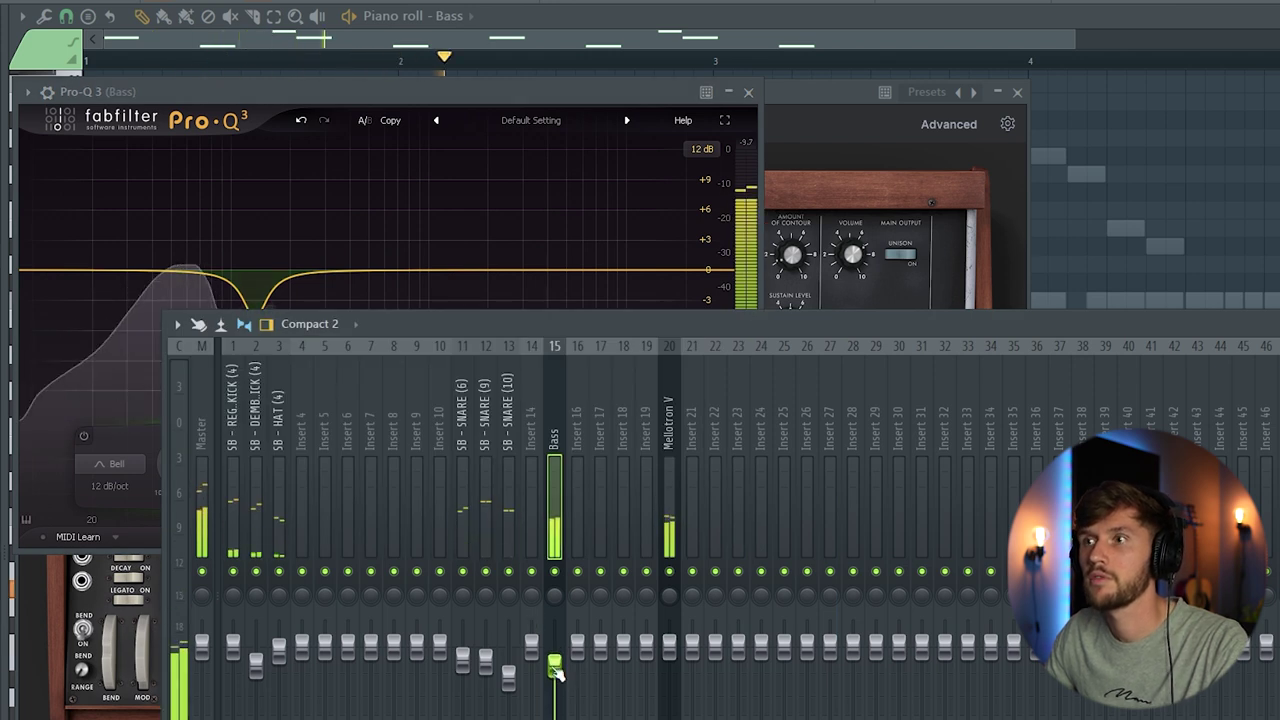
left_click(669, 680)
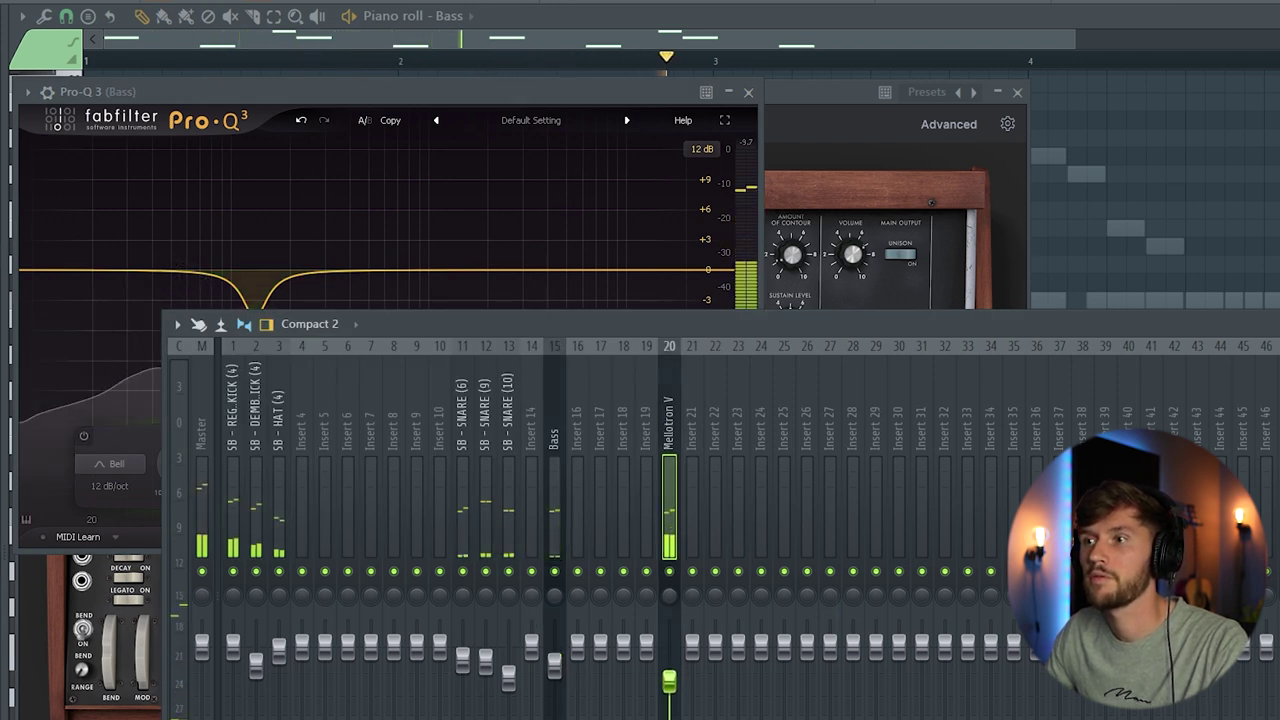
left_click_drag(669, 680, 669, 665)
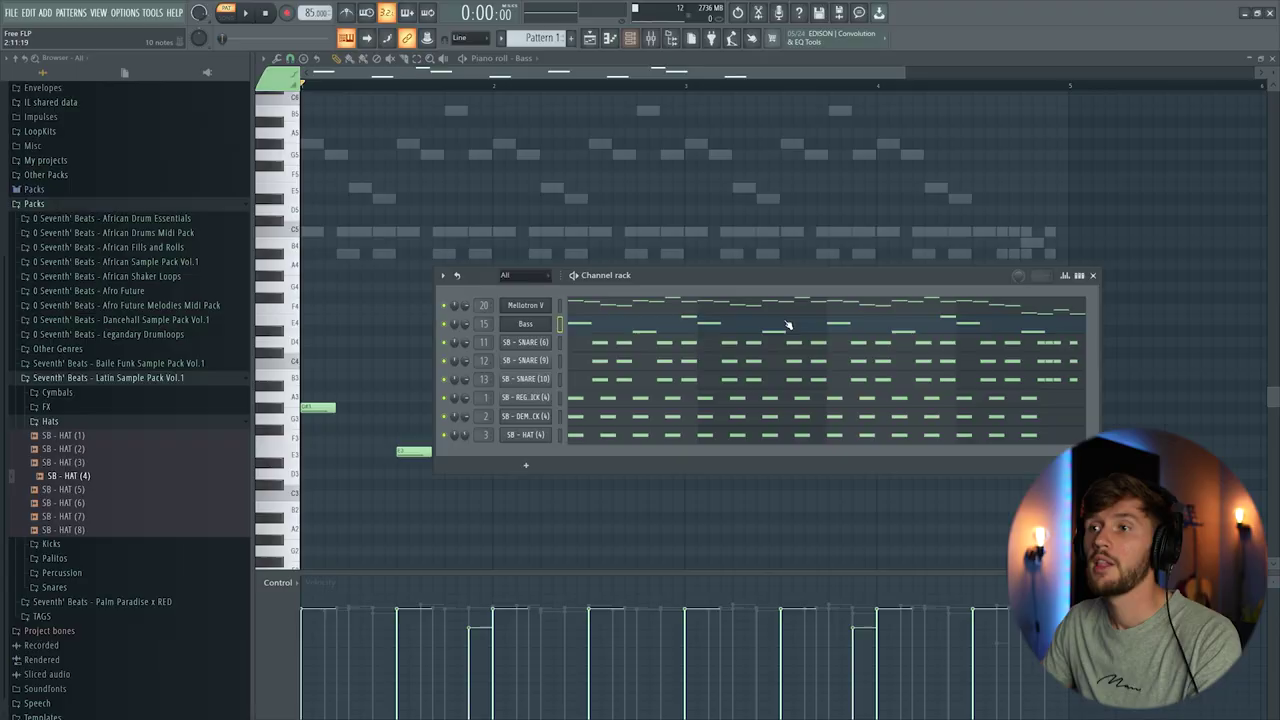
- Insert an Analog Lab V channel from the Mellotron V channel and load the Gaw Bass sub bass preset
right_click(538, 308)
mouse_move(588, 386)
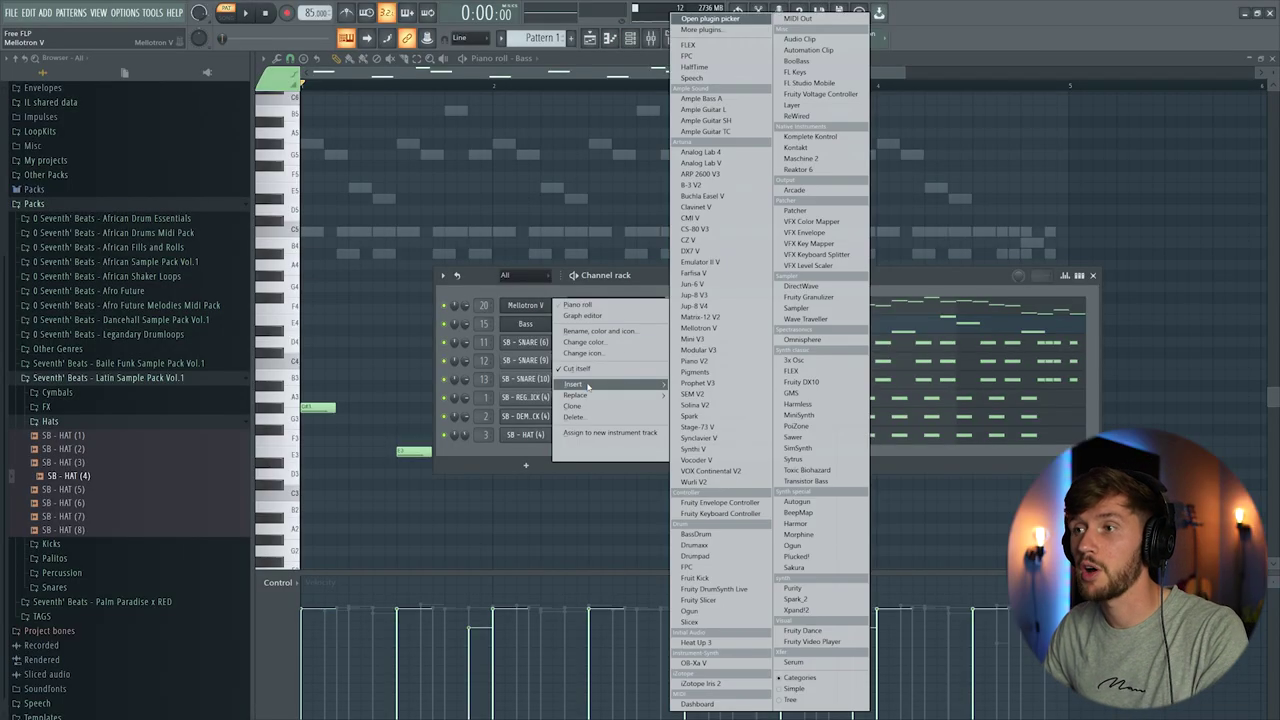
left_click(719, 163)
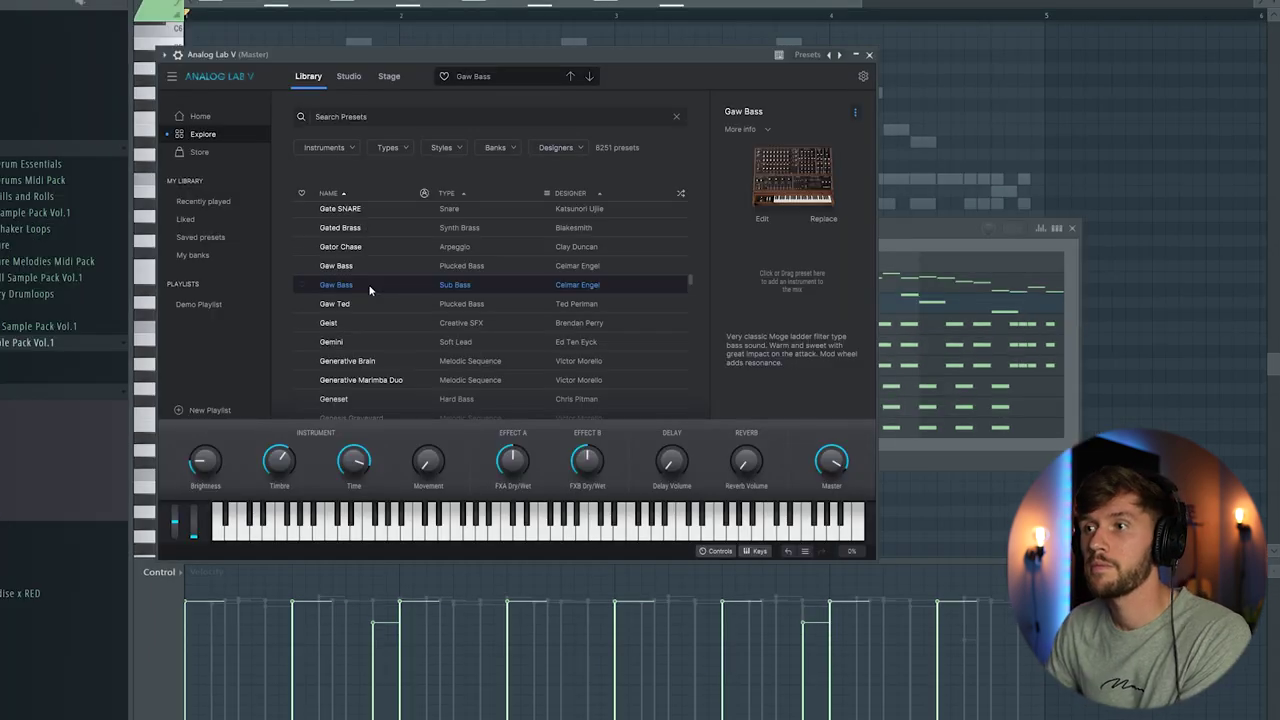
- Write Analog Lab V notes G#4, D#4 and C#4 filling bars 1 to 3, add a half-bar D#4 in bar 4, and play them
left_click(933, 245)
left_click(505, 268)
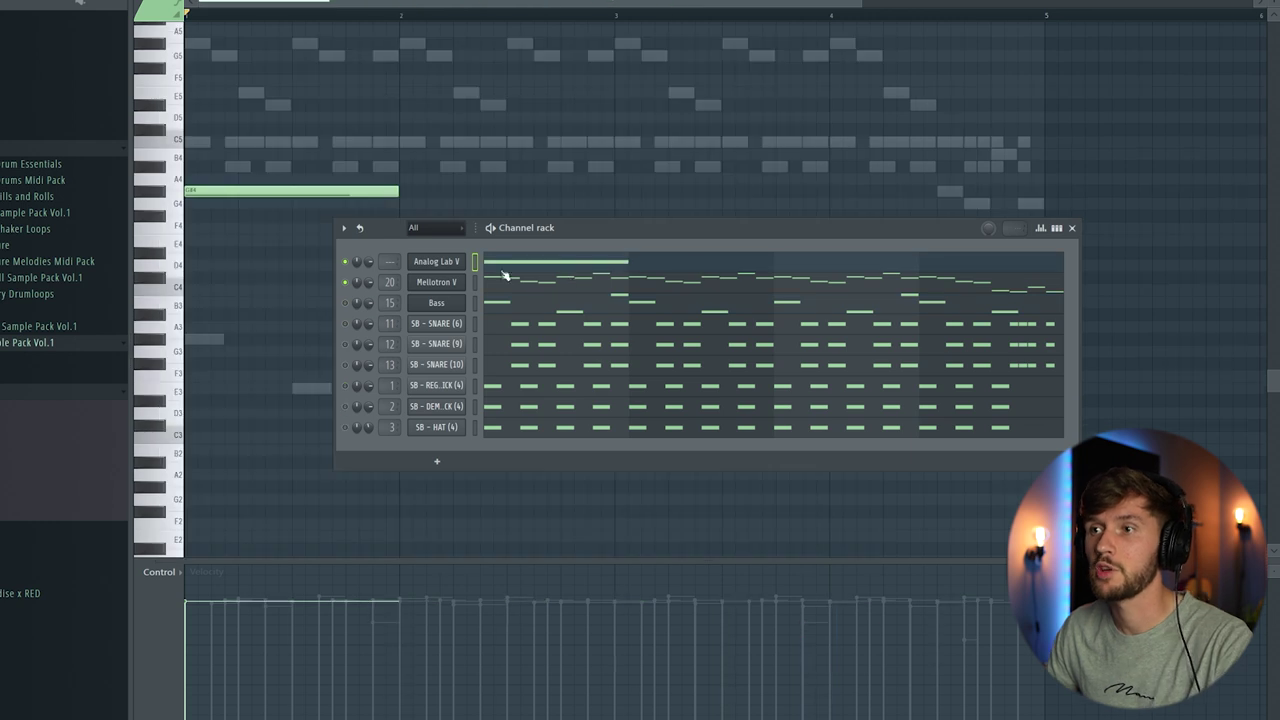
key("F6")
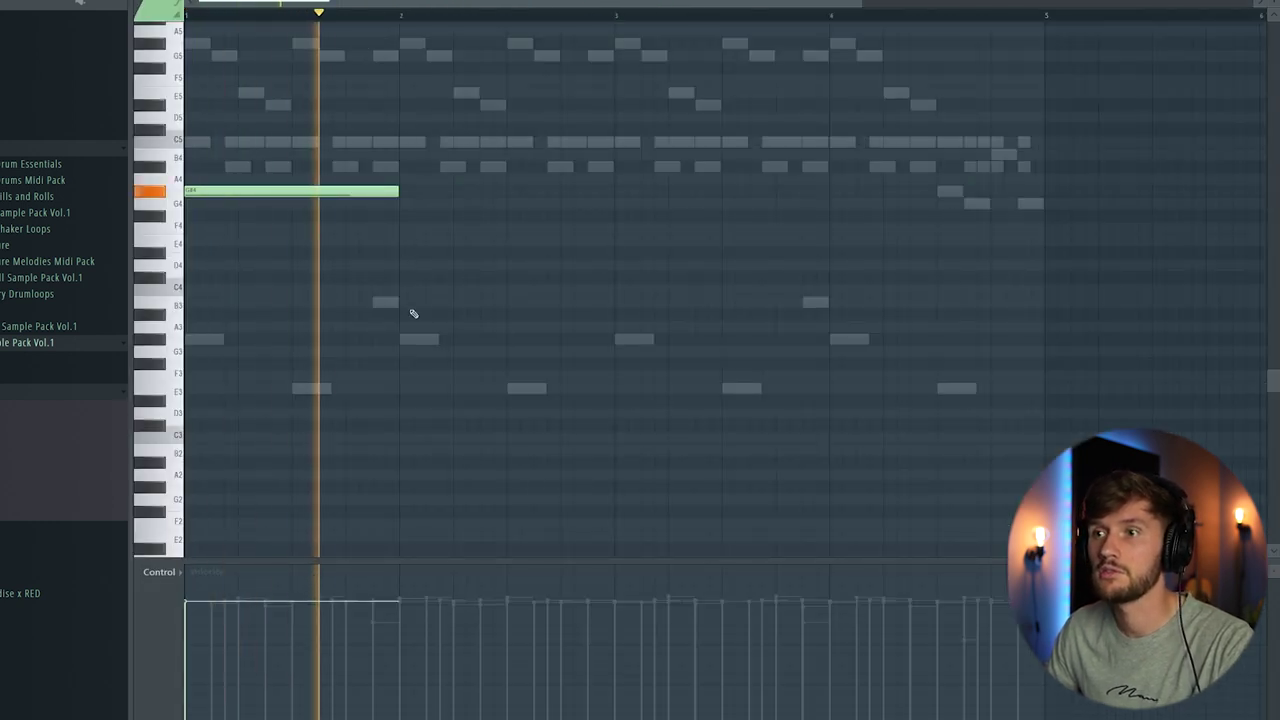
key("space")
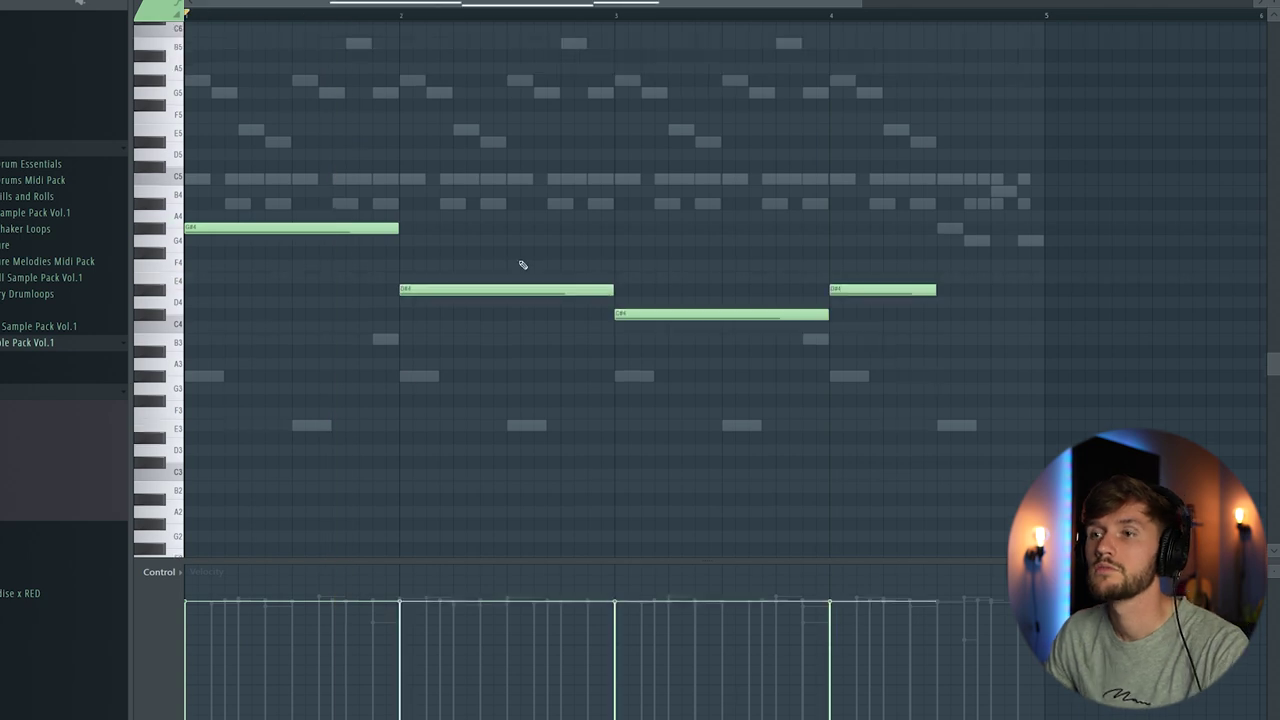
key("space")
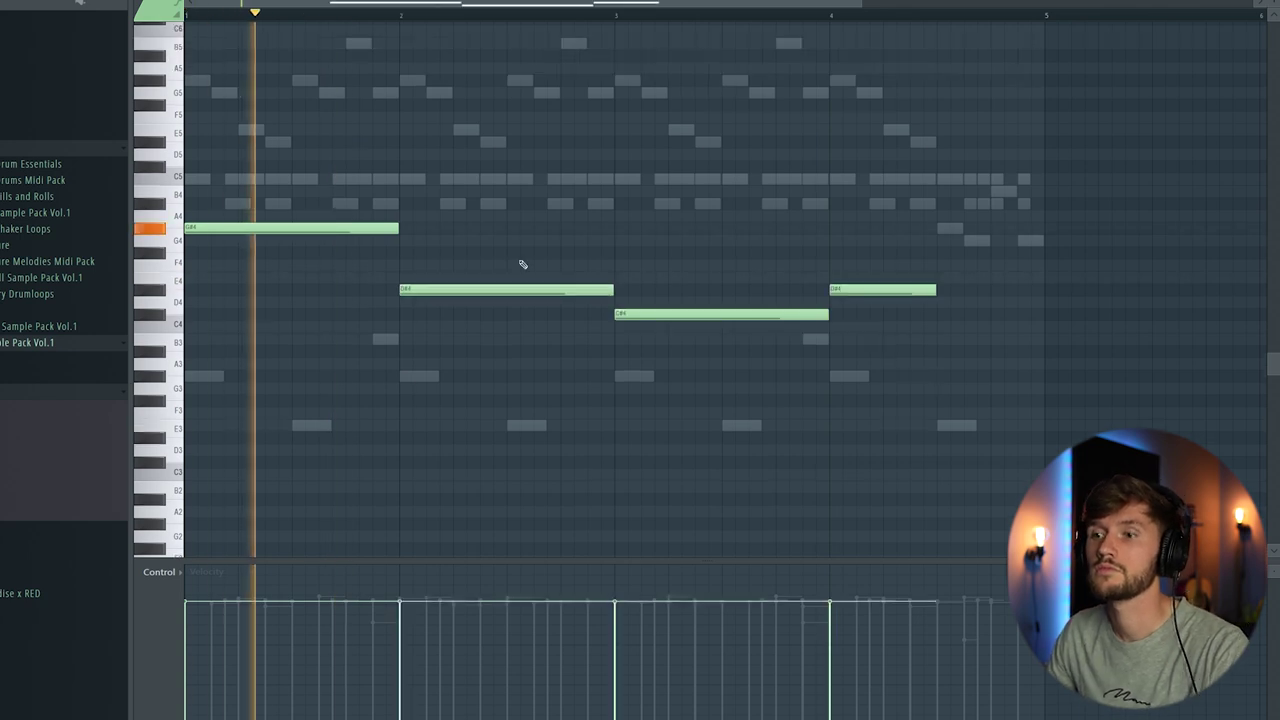
- Rename the Analog Lab V channel as Saw Bass
key("F6")
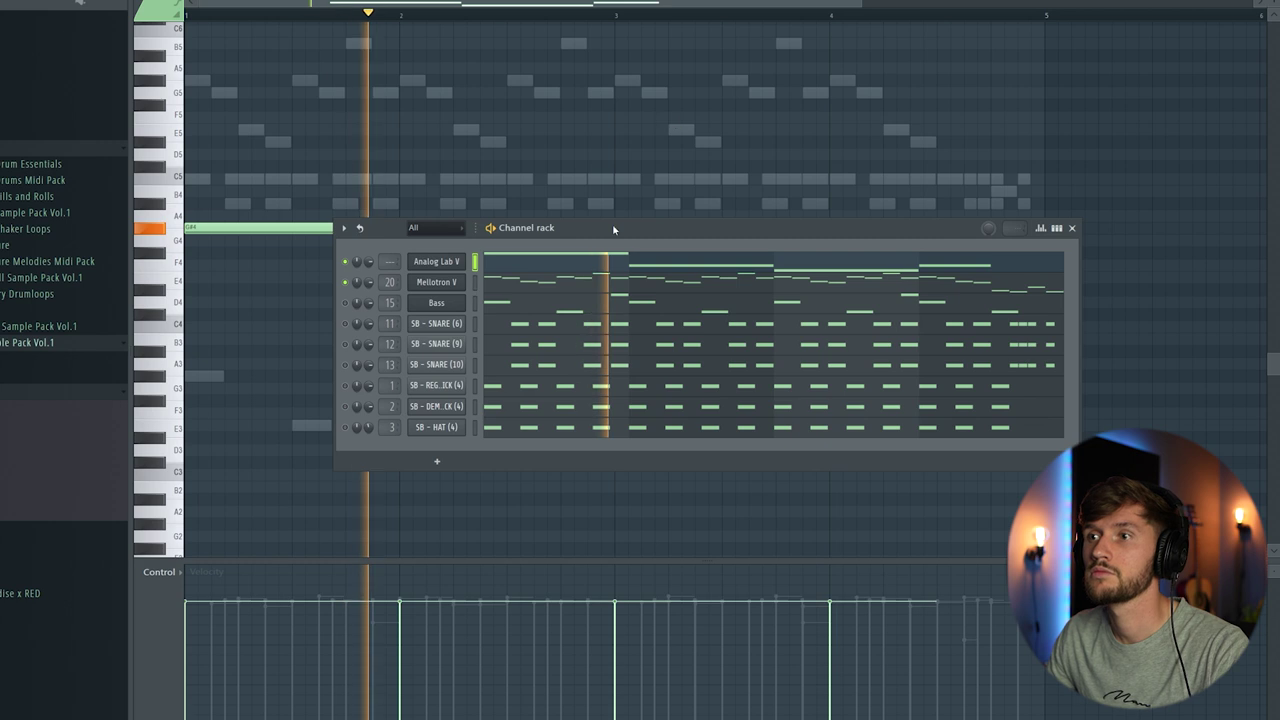
right_click(449, 263)
left_click(486, 289)
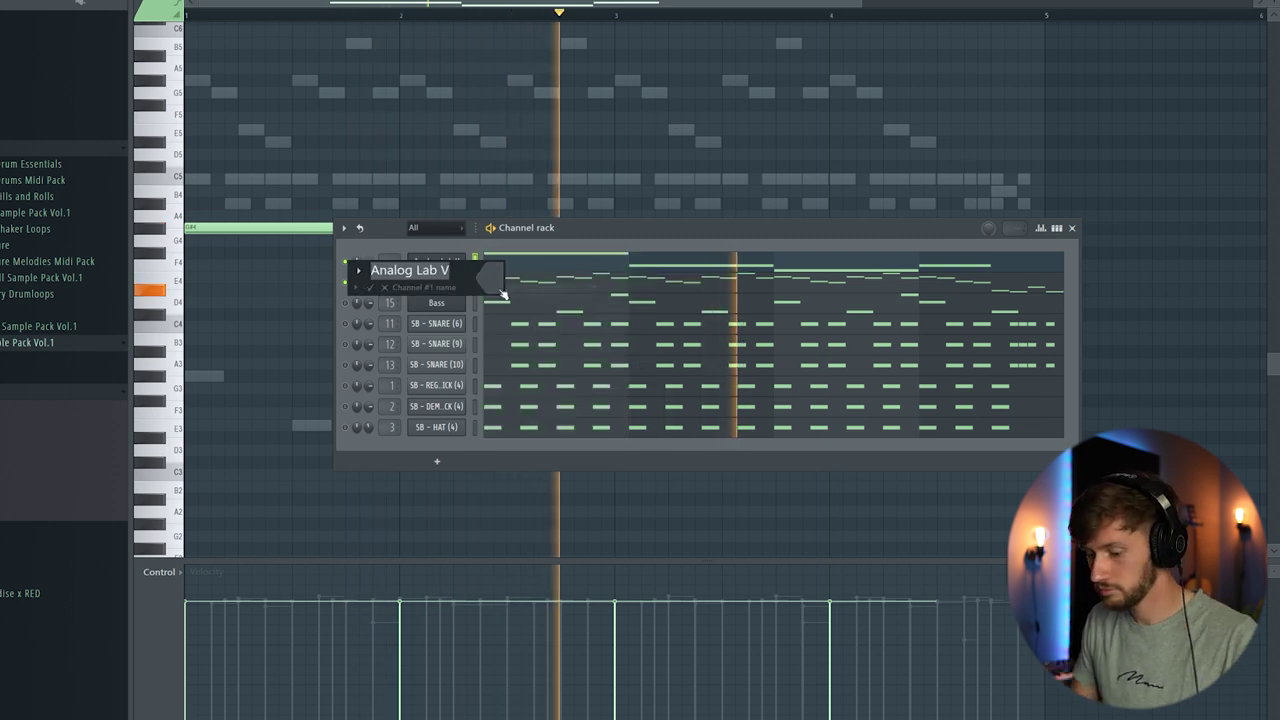
type("Sa")
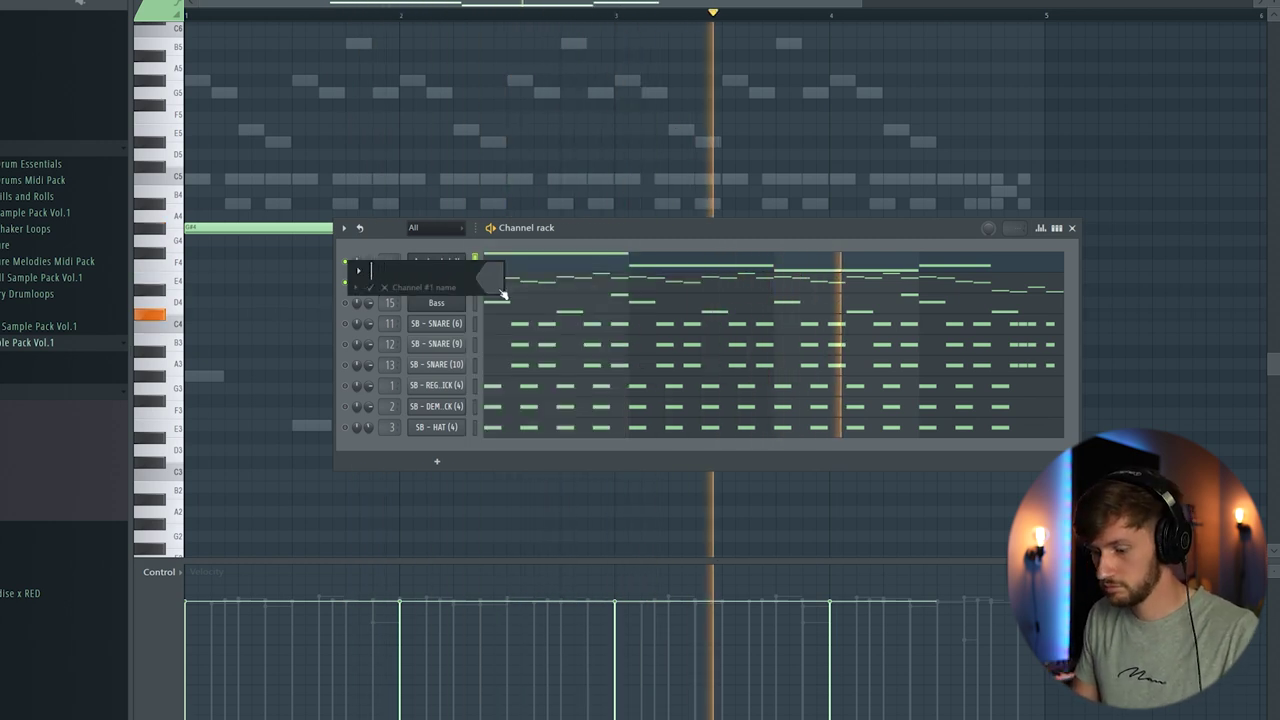
type("w Bass")
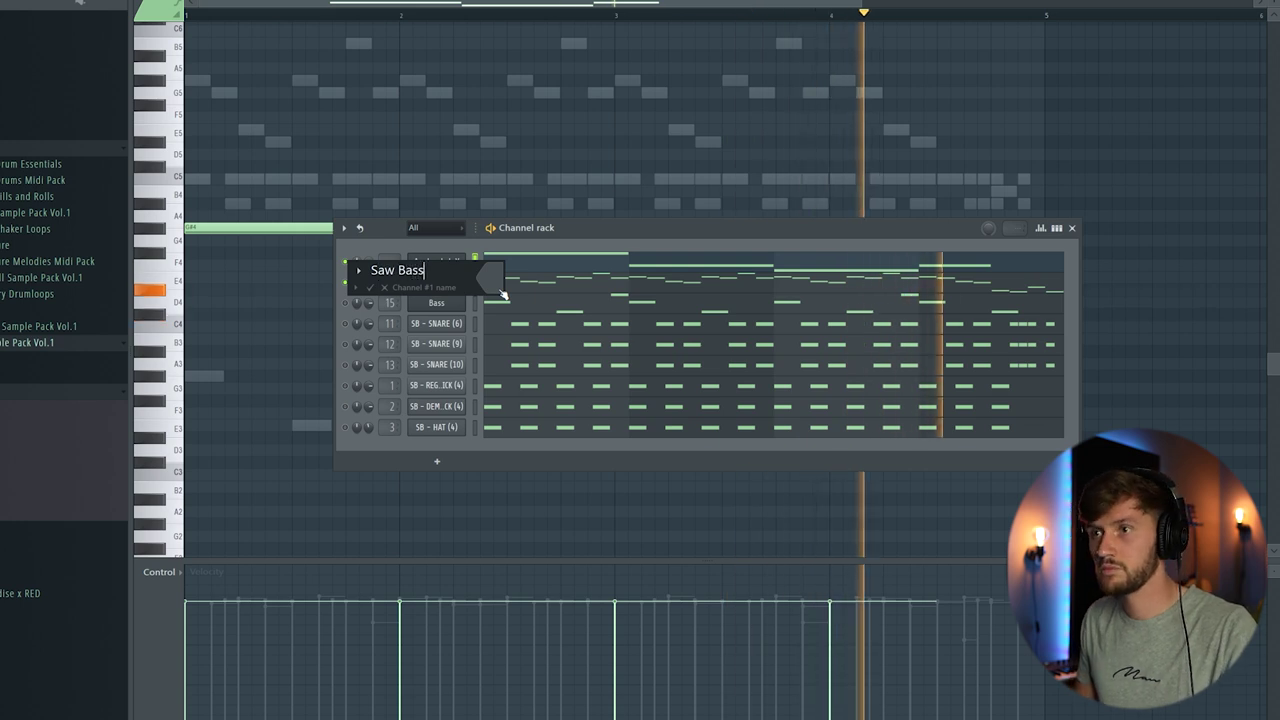
key("Return")
- Route the Saw Bass channel to mixer track 16
left_click(450, 261)
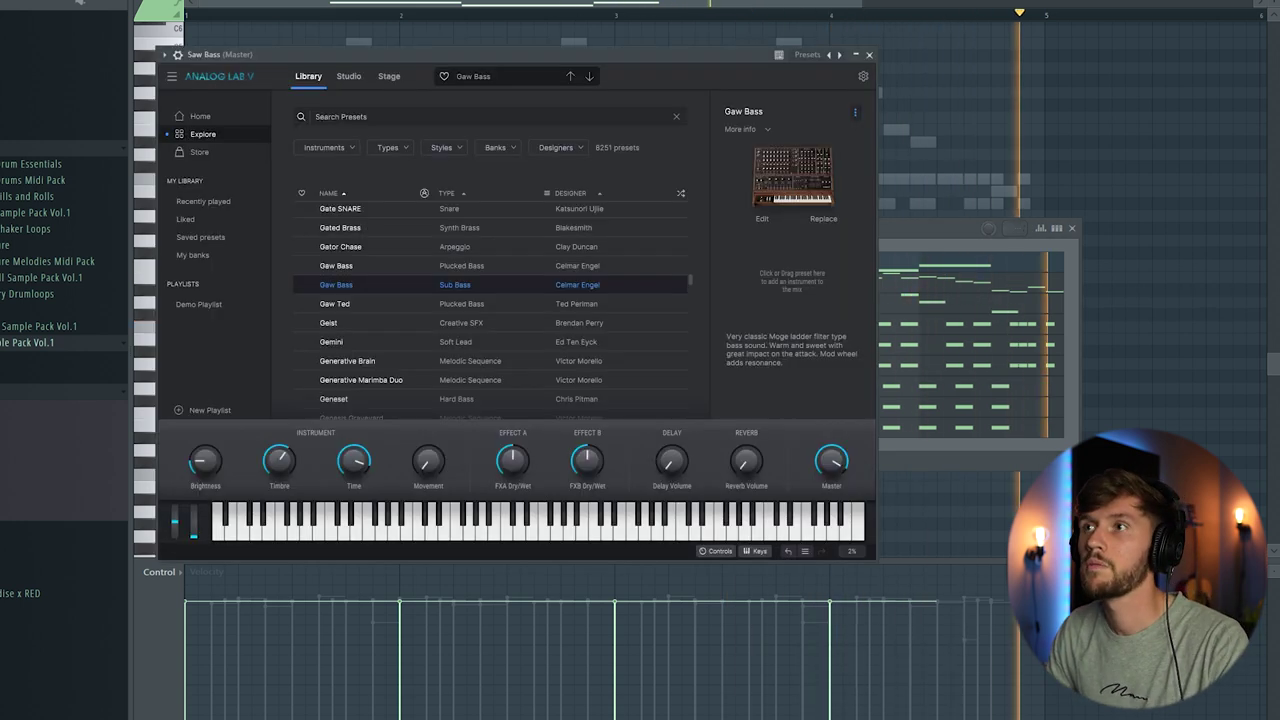
key("F9")
right_click(610, 270)
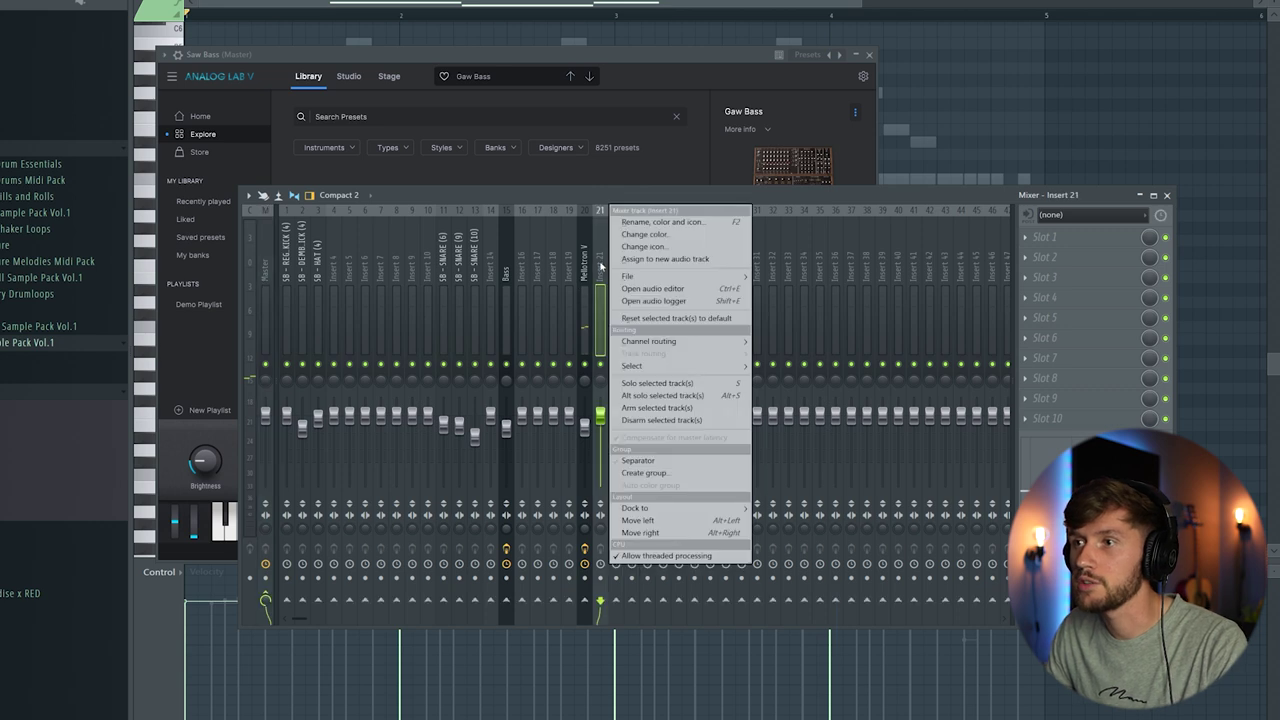
left_click(526, 270)
right_click(526, 270)
left_click(650, 340)
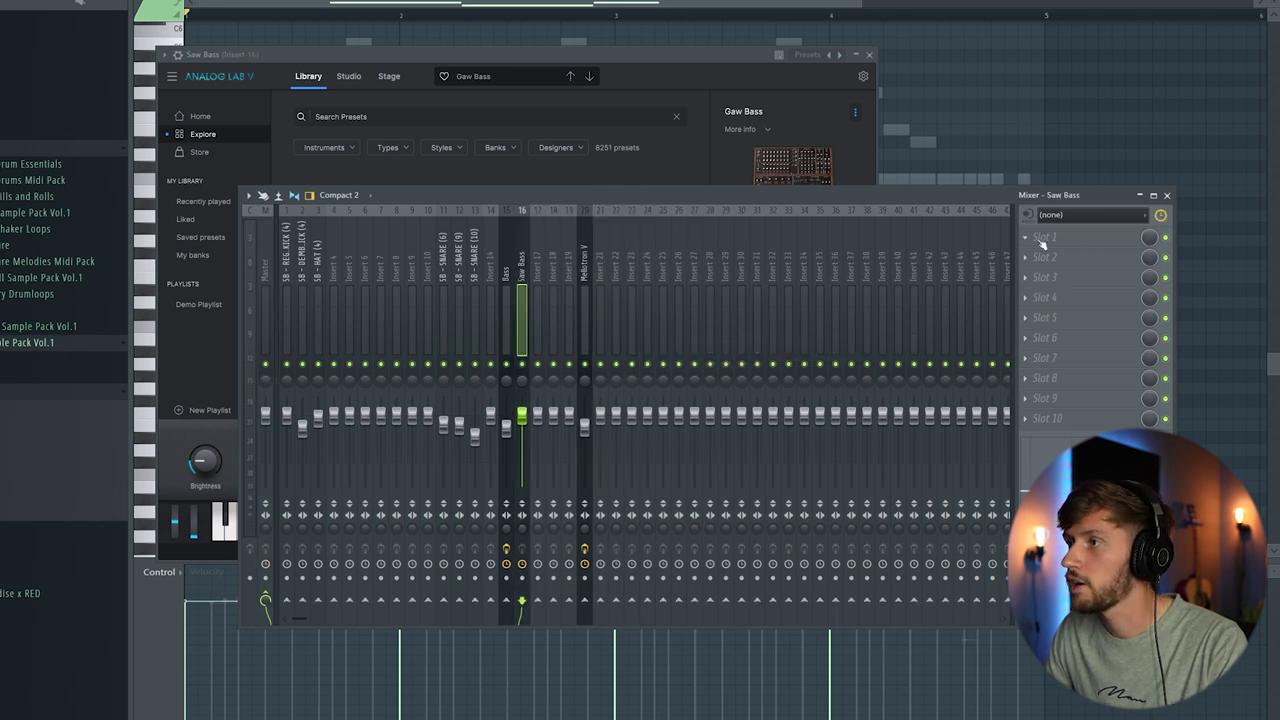
- Load Pro-Q 3 into the first effect slot of the Saw Bass mixer track and add a High Cut band
left_click(1044, 237)
left_click(693, 403)
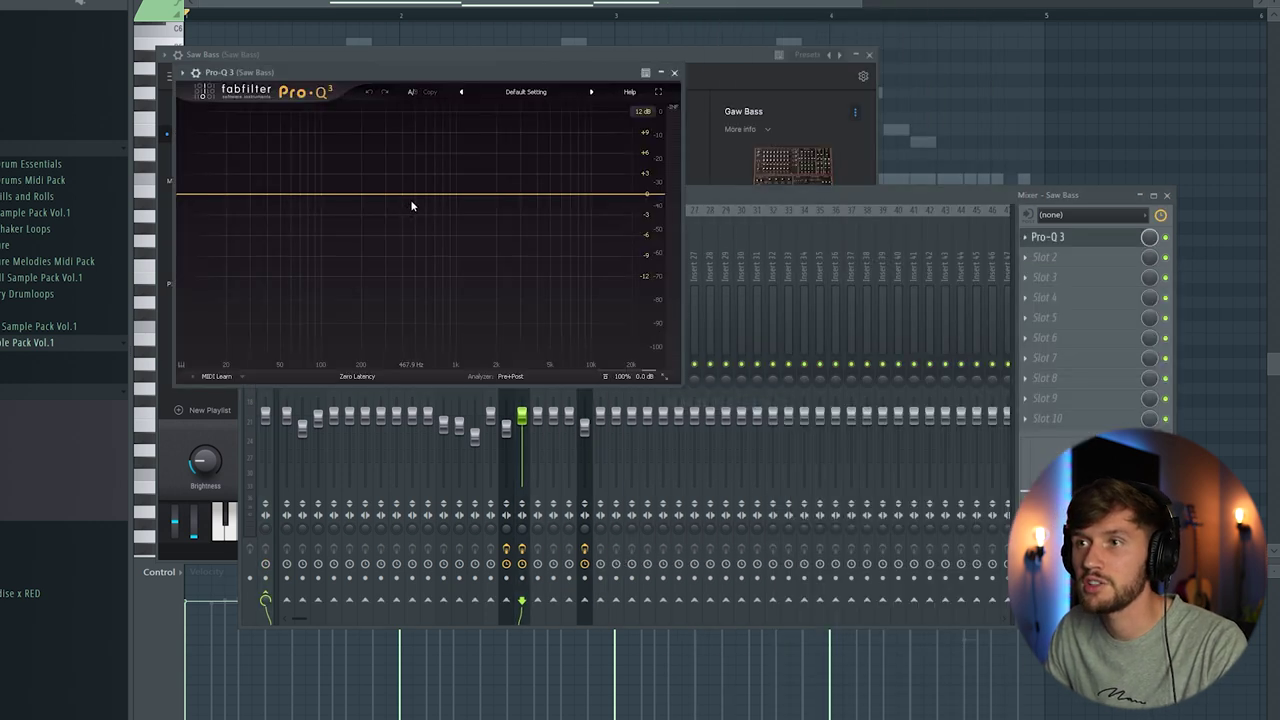
left_click(417, 196)
right_click(417, 196)
mouse_move(473, 233)
left_click(555, 263)
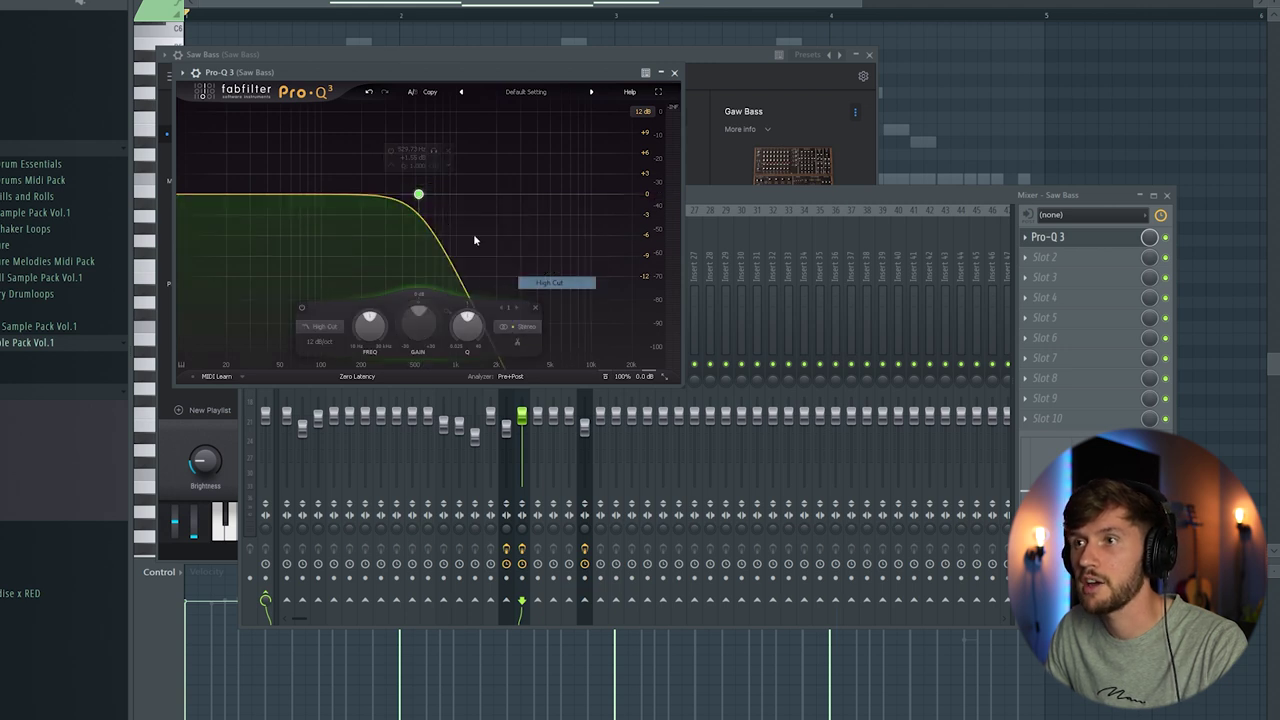
- Play the pattern and lower the Saw Bass high-cut frequency to about 187 Hz
key("space")
left_click_drag(419, 197, 351, 201)
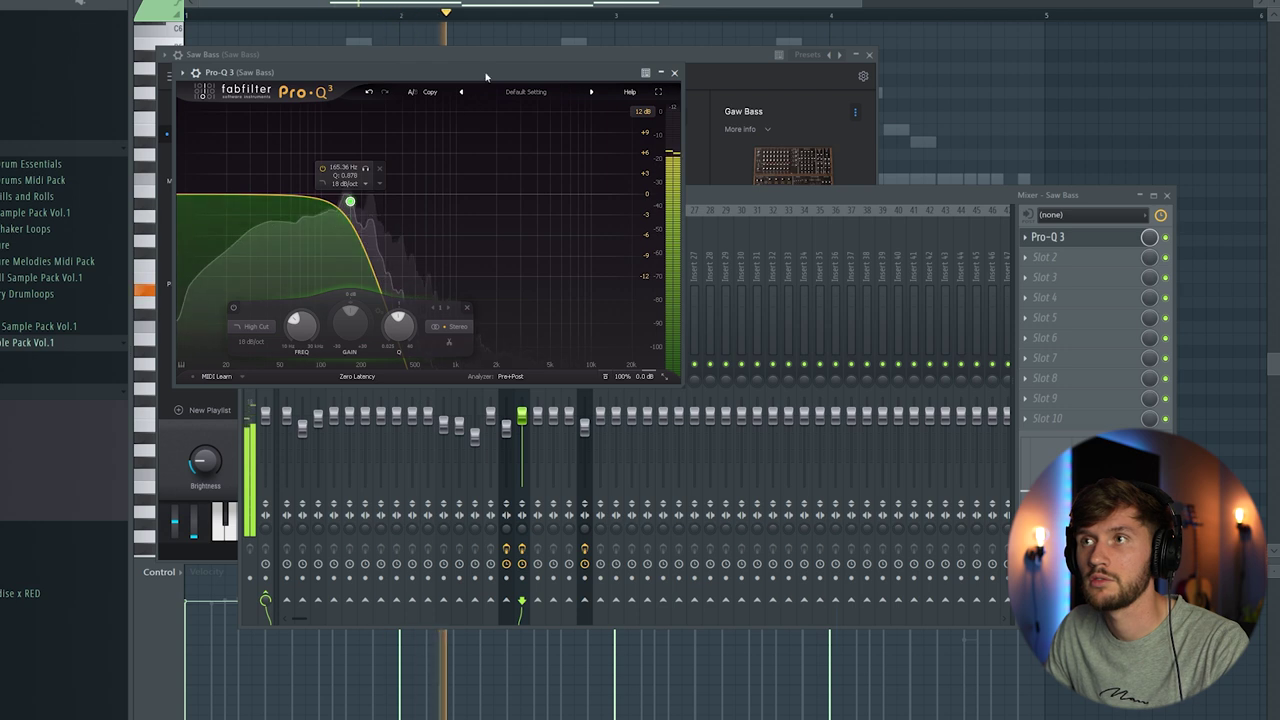
left_click_drag(350, 203, 357, 201)
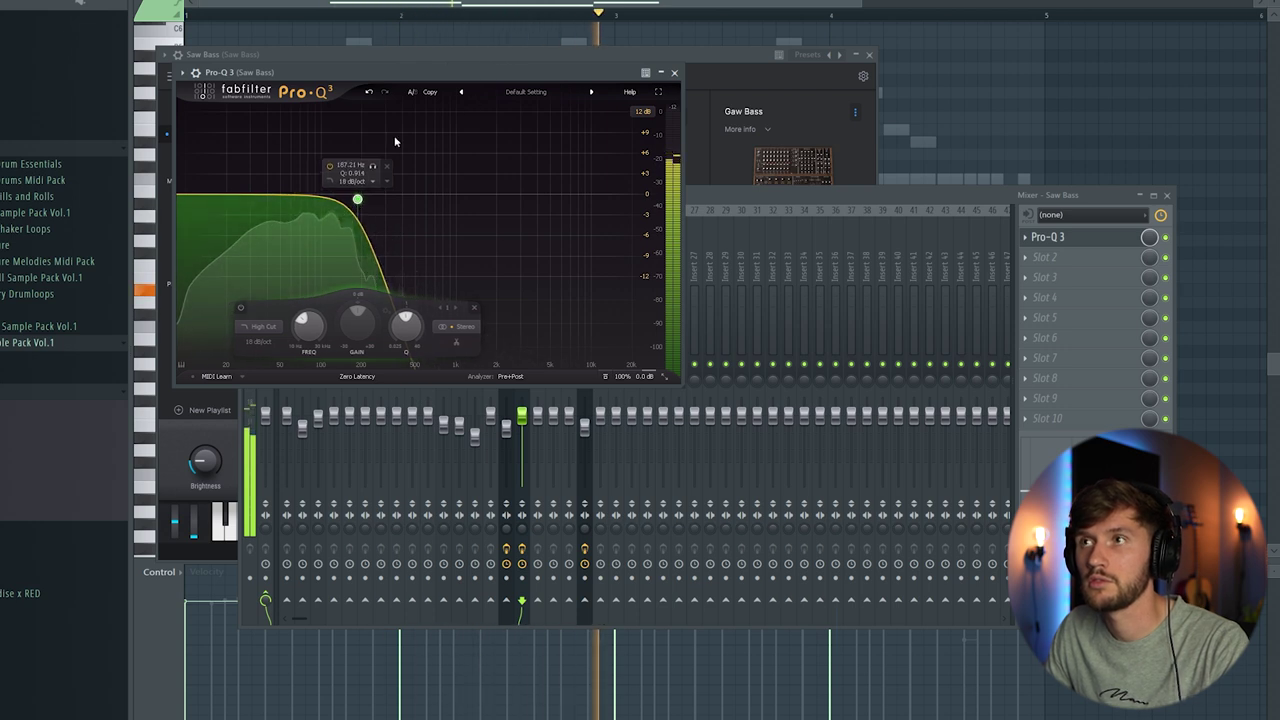
- Show the playlist and move the SAW BASS clip on Track 4 to start at bar 5
key("F7")
key("F5")
key("F6")
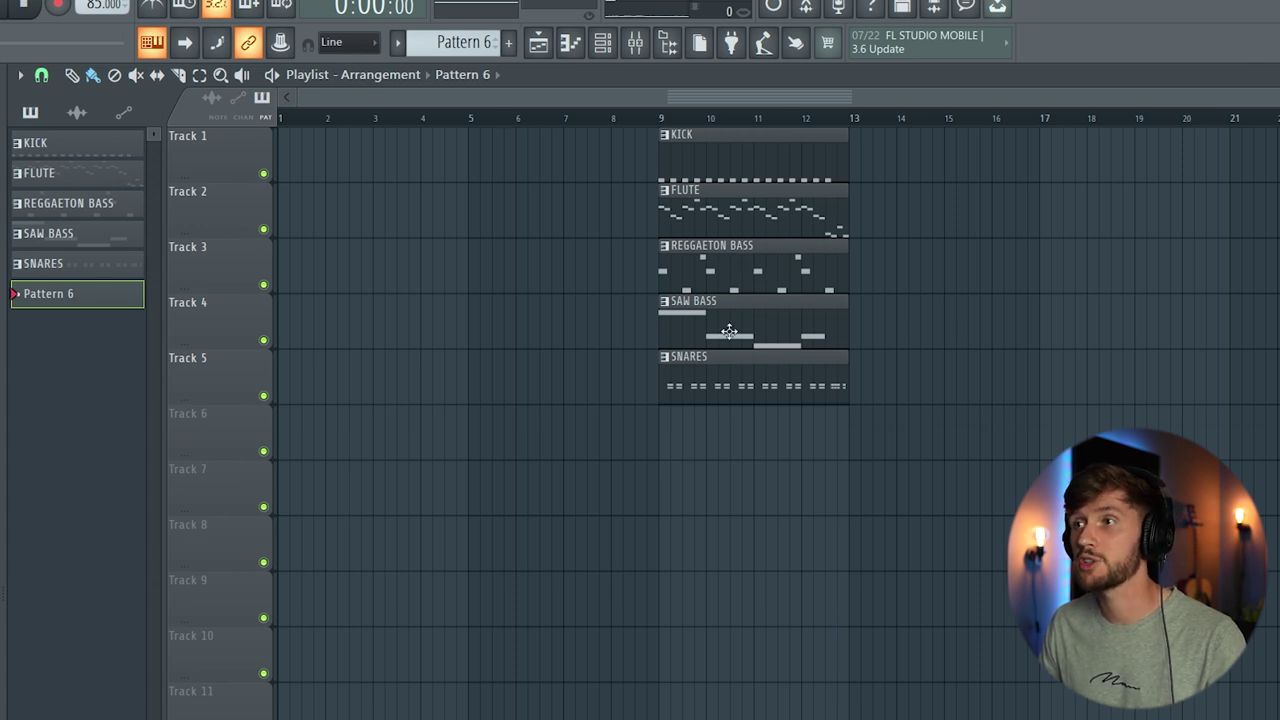
left_click_drag(729, 332, 537, 333)
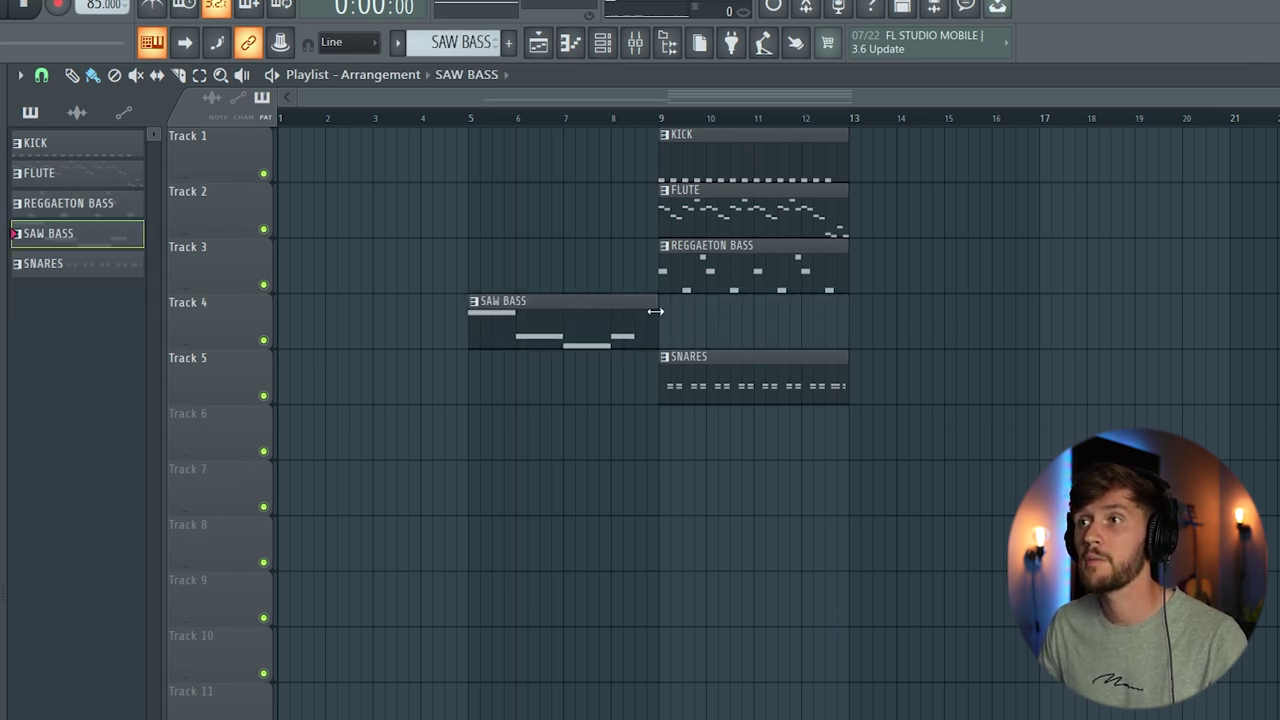
- Add full FLUTE clips at bars 5 and 13 on Track 2, plus a trimmed two-bar FLUTE intro starting at bar 3
left_click(473, 207)
left_click(368, 440)
left_click_drag(418, 455, 346, 218)
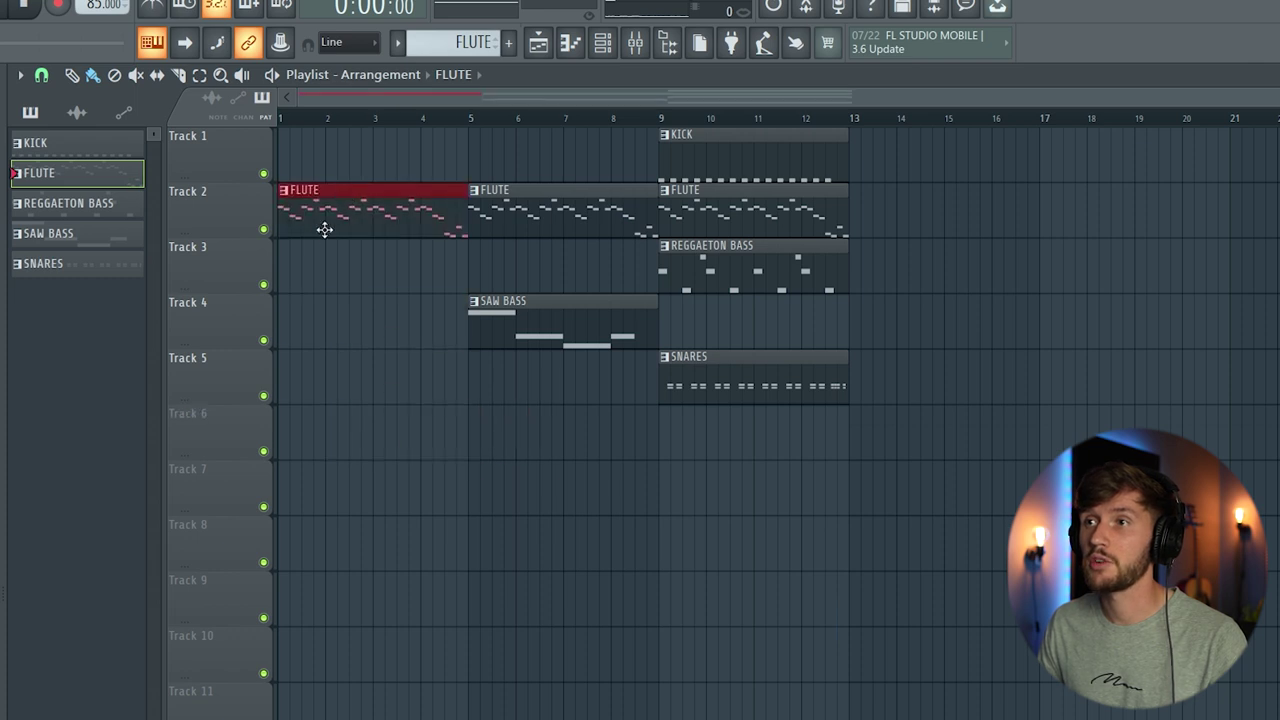
left_click(865, 236)
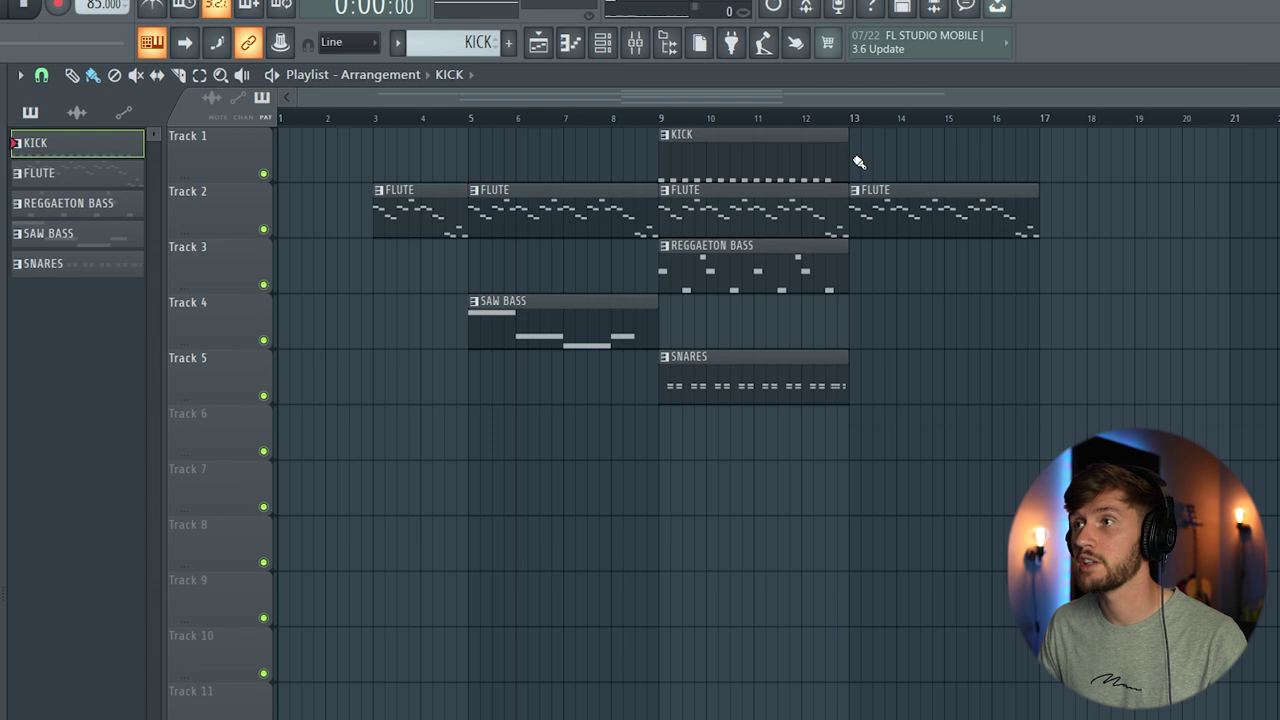
- Add KICK, REGGAETON BASS and SNARES clips at bar 13, put a half-bar SNARES clip before bar 9, and play from bar 3
left_click(858, 162)
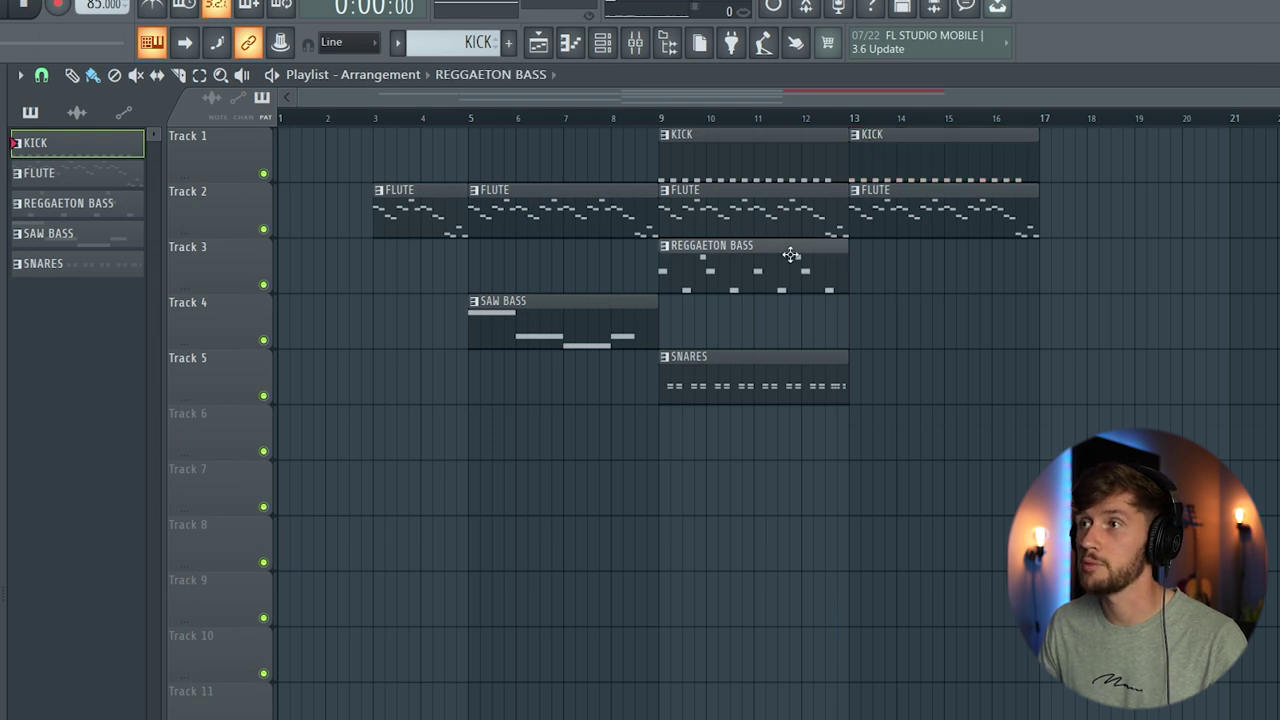
left_click(867, 279)
left_click(814, 390)
left_click(858, 318)
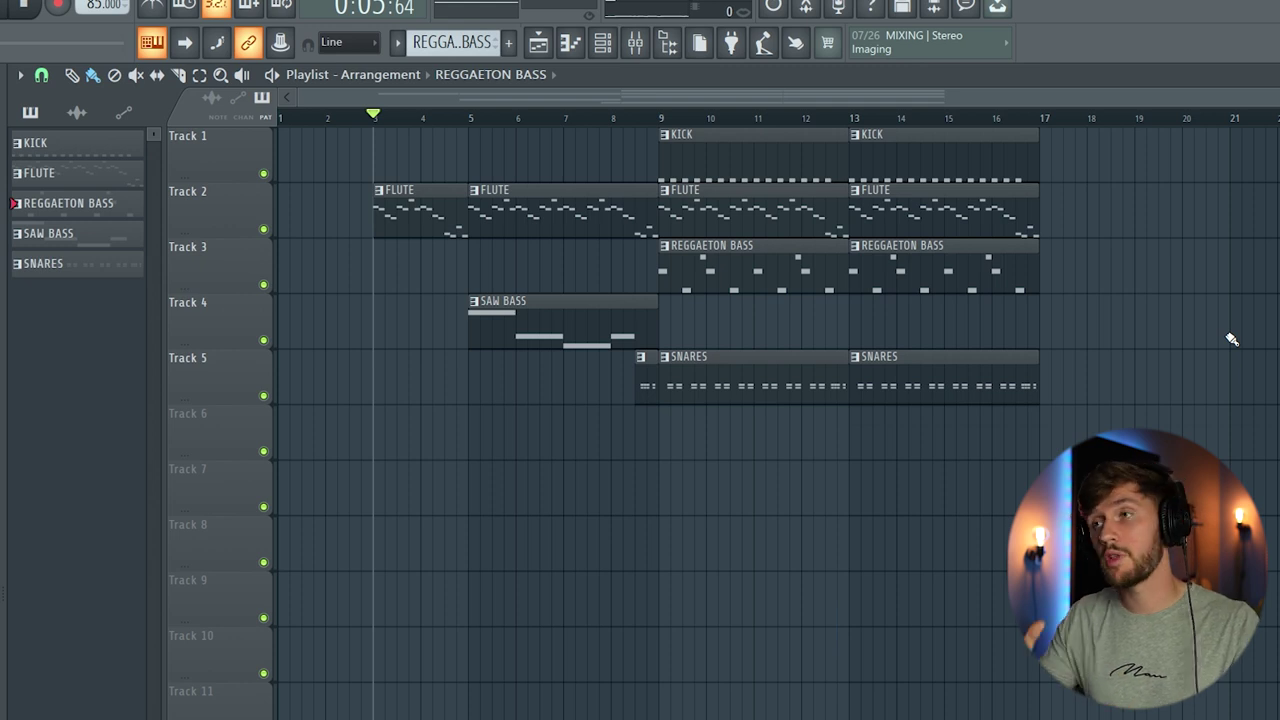
key("space")
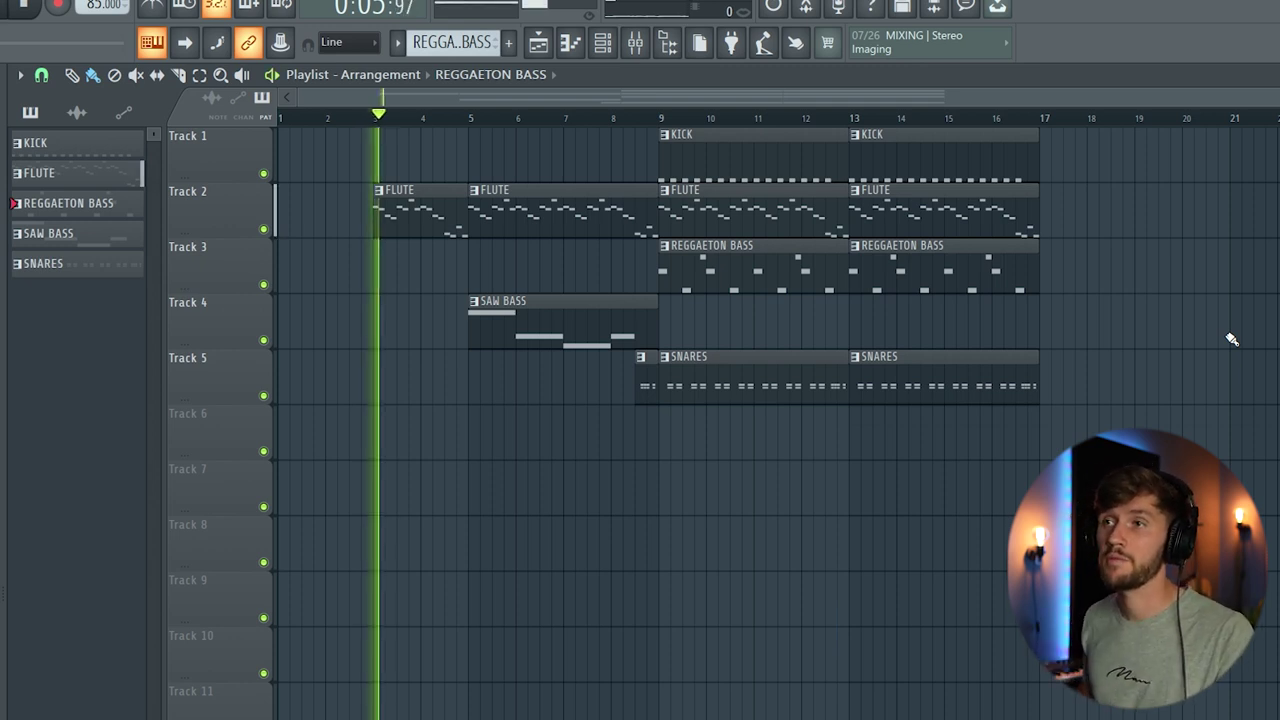